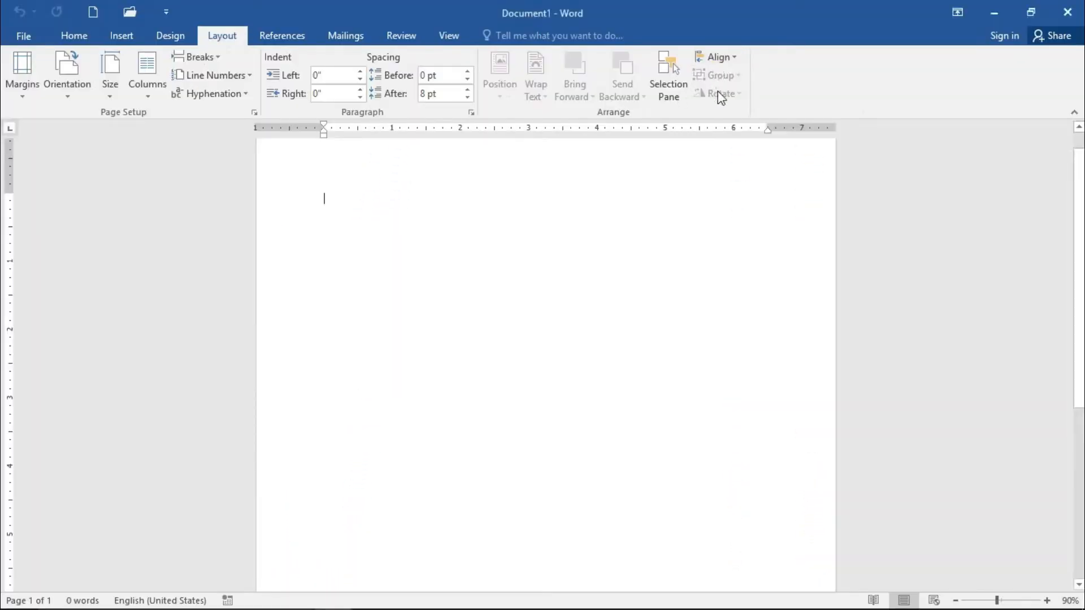
click(723, 59)
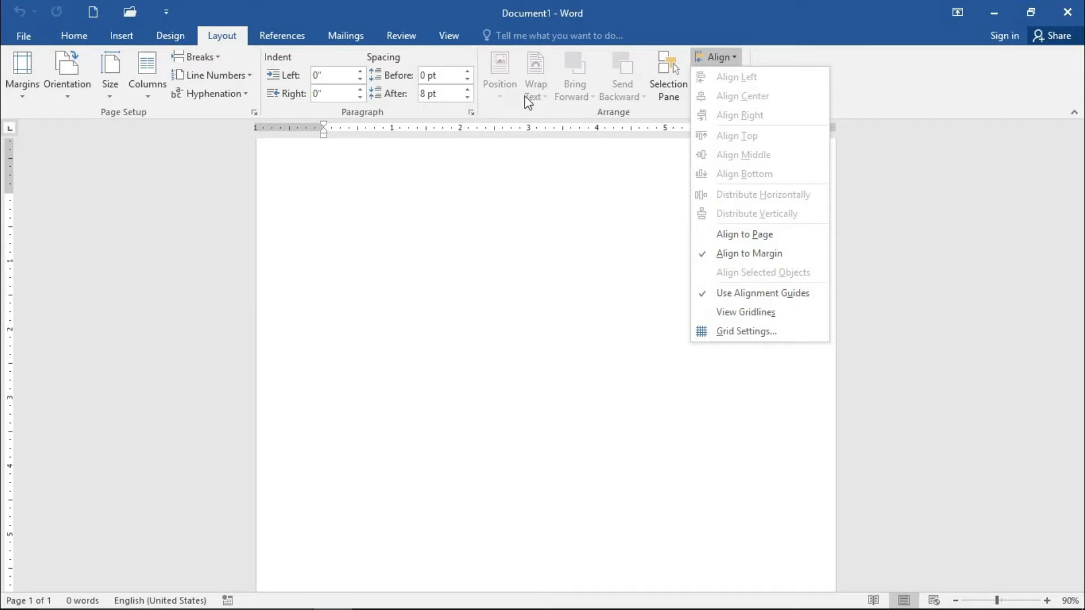
click(507, 267)
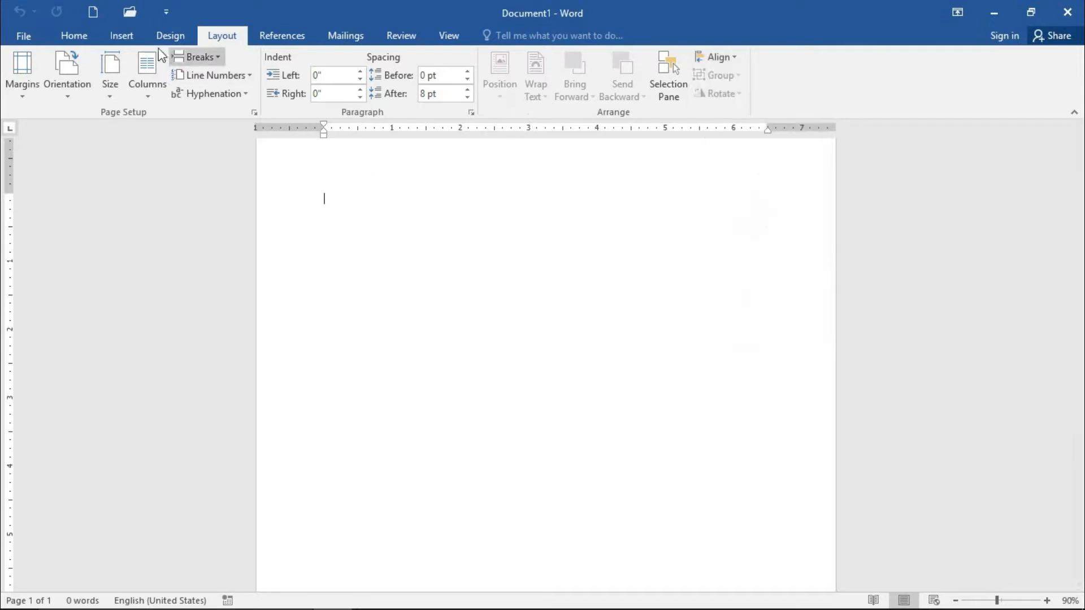
Draw an isosceles triangle about 0.99" wide and high at the page's upper-left margin corner and duplicate it twice
click(121, 36)
click(216, 86)
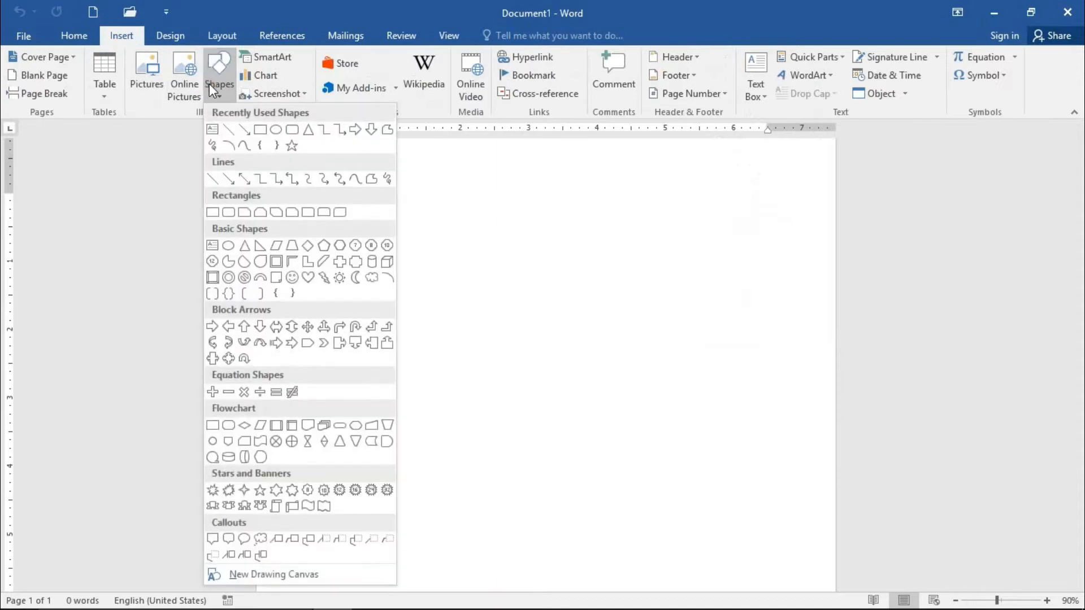
click(293, 140)
mouse_move(326, 191)
mouse_down()
mouse_move(380, 266)
mouse_move(392, 256)
mouse_up()
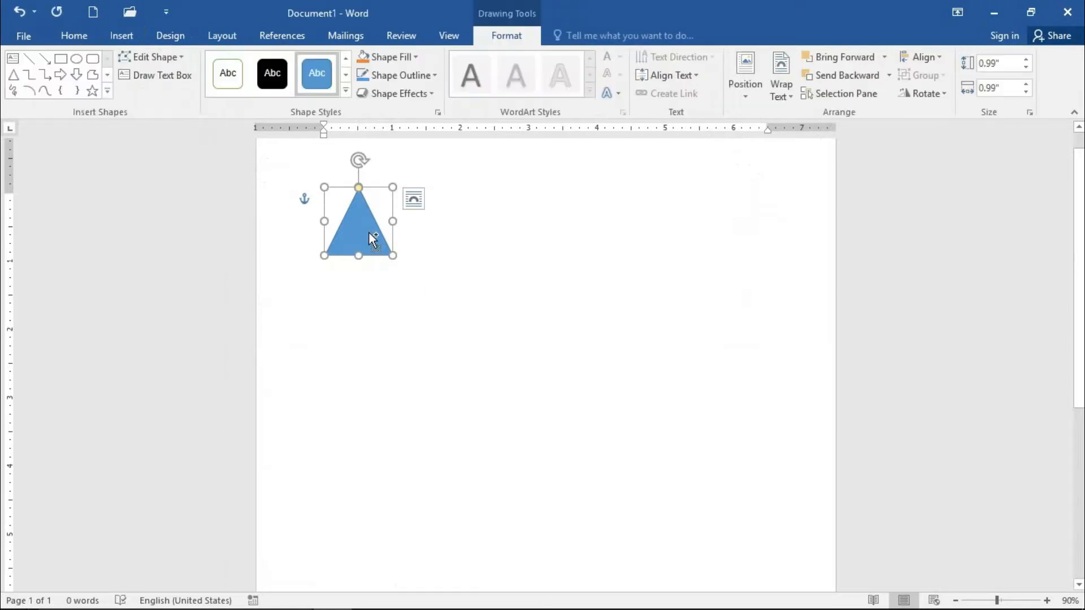
key(ctrl+d)
key(ctrl+d)
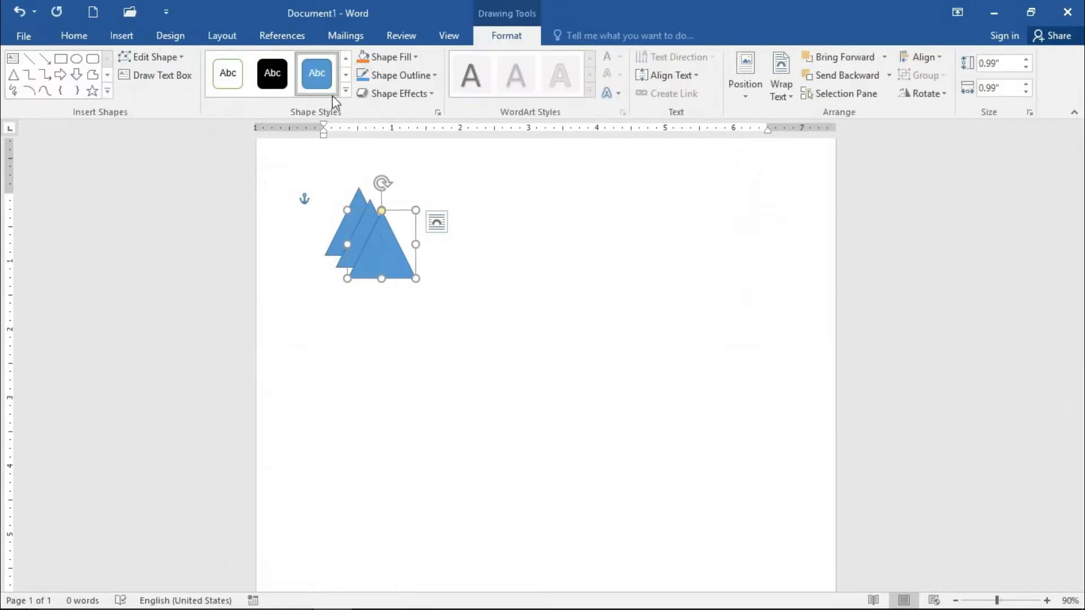
Apply gradient shape styles to the three triangles: gold to the front one, blue to the back one and orange to the middle one
click(345, 90)
click(404, 331)
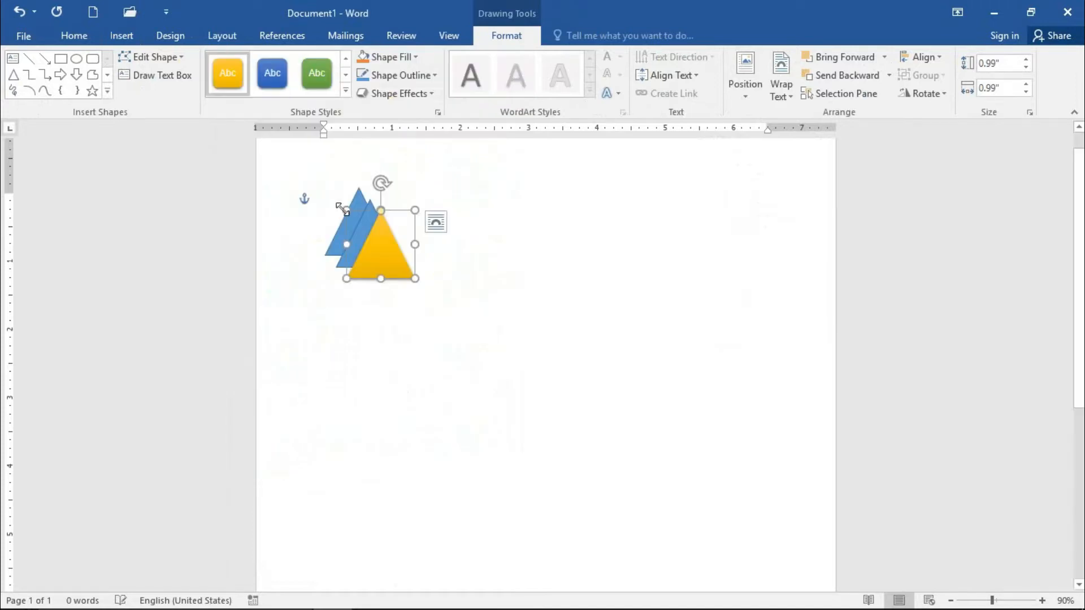
click(358, 204)
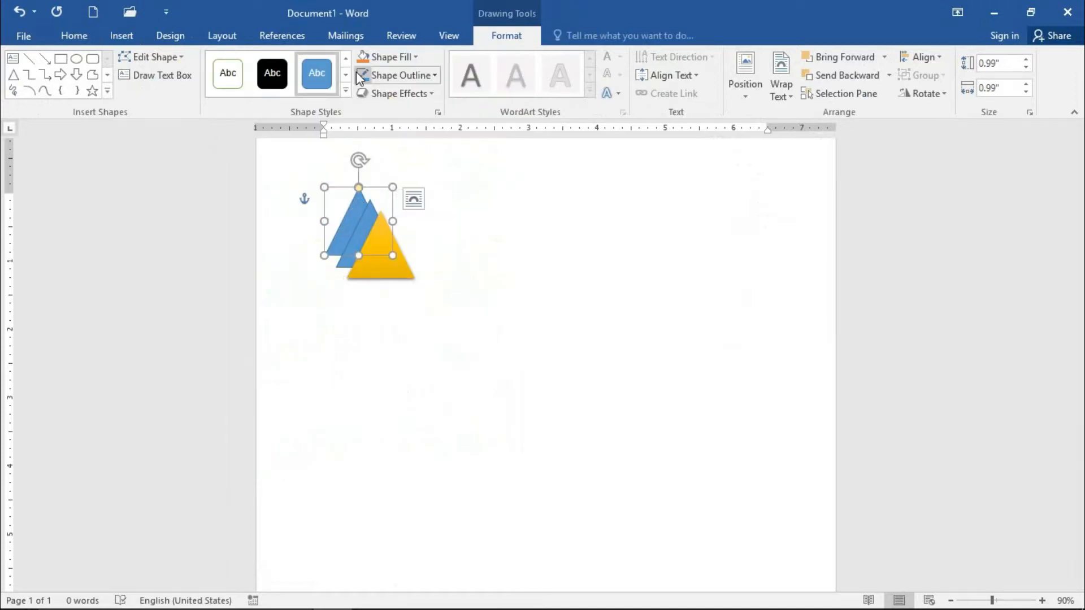
click(345, 90)
click(442, 333)
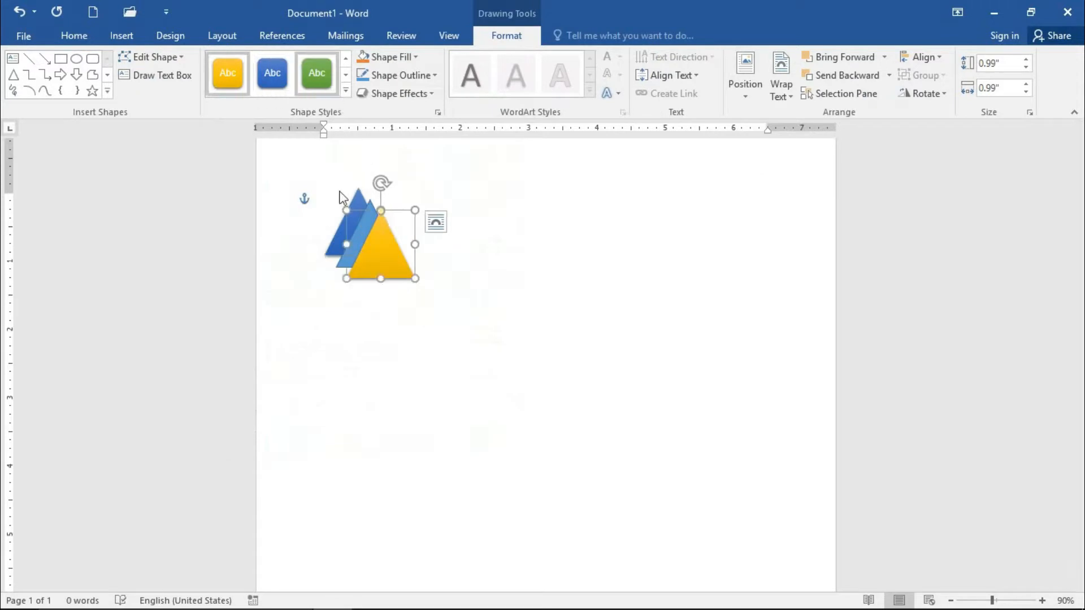
click(352, 245)
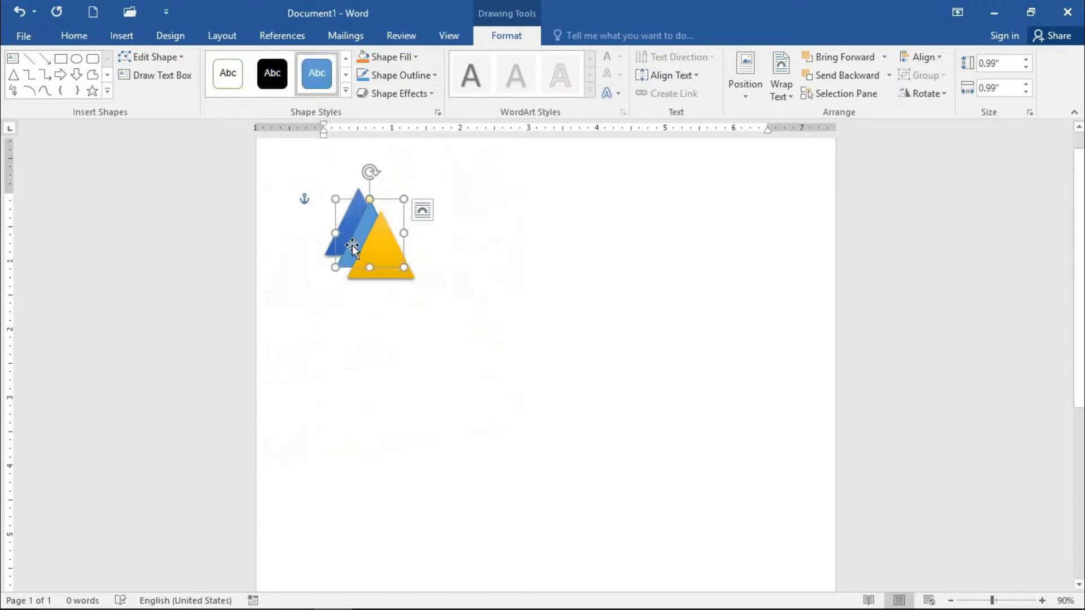
click(345, 91)
click(327, 333)
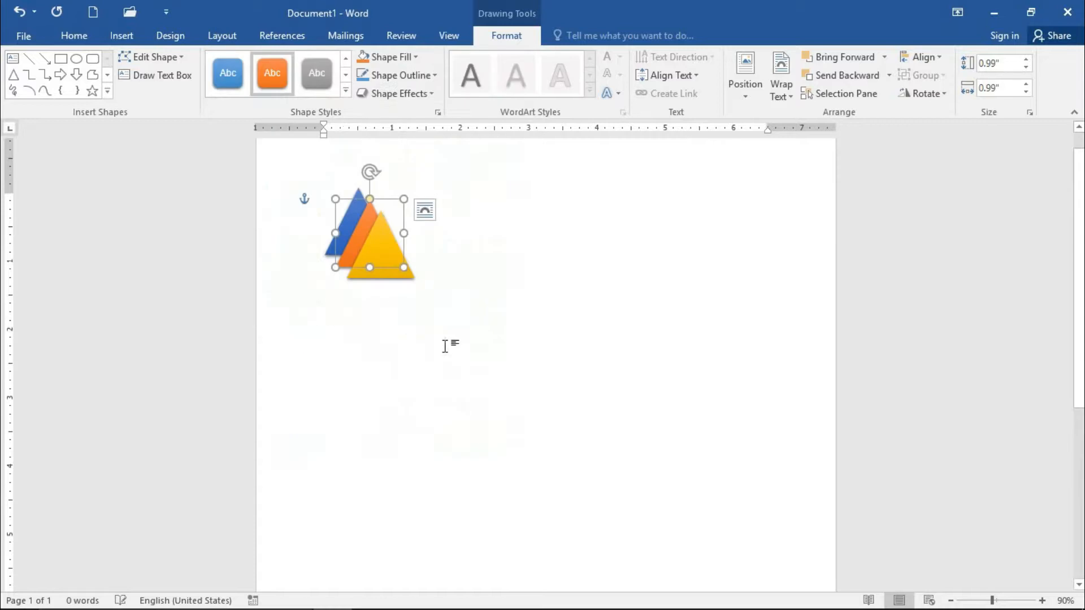
Spread the triangles apart, placing the orange one below the blue one and the gold one lower down near the page's horizontal center
click(409, 294)
drag(385, 265, 540, 444)
double_click(390, 289)
drag(392, 300, 370, 379)
drag(507, 437, 580, 500)
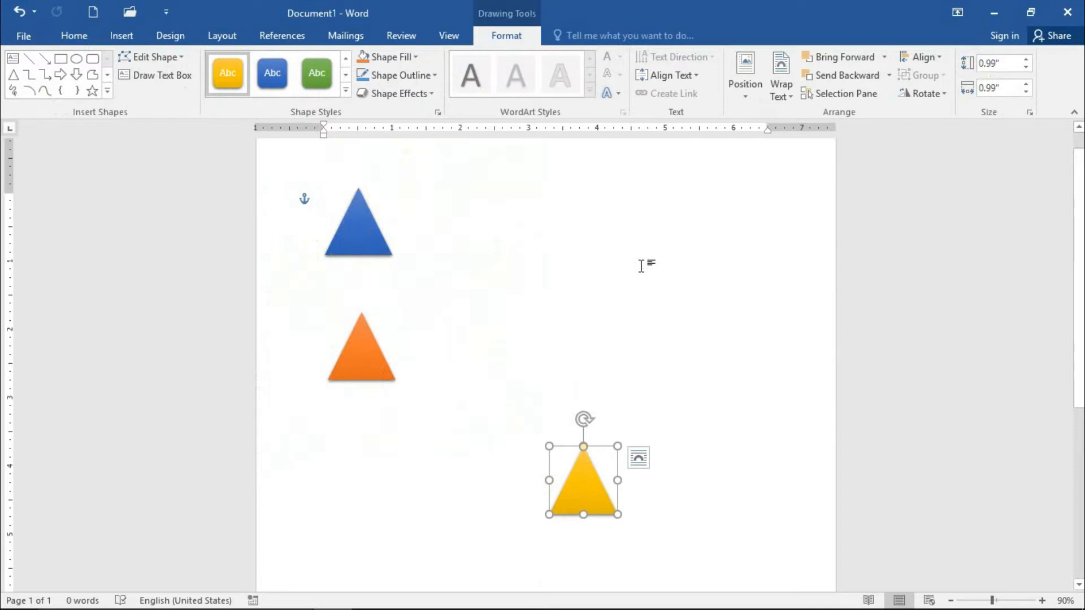
scroll(634, 247, down, 5)
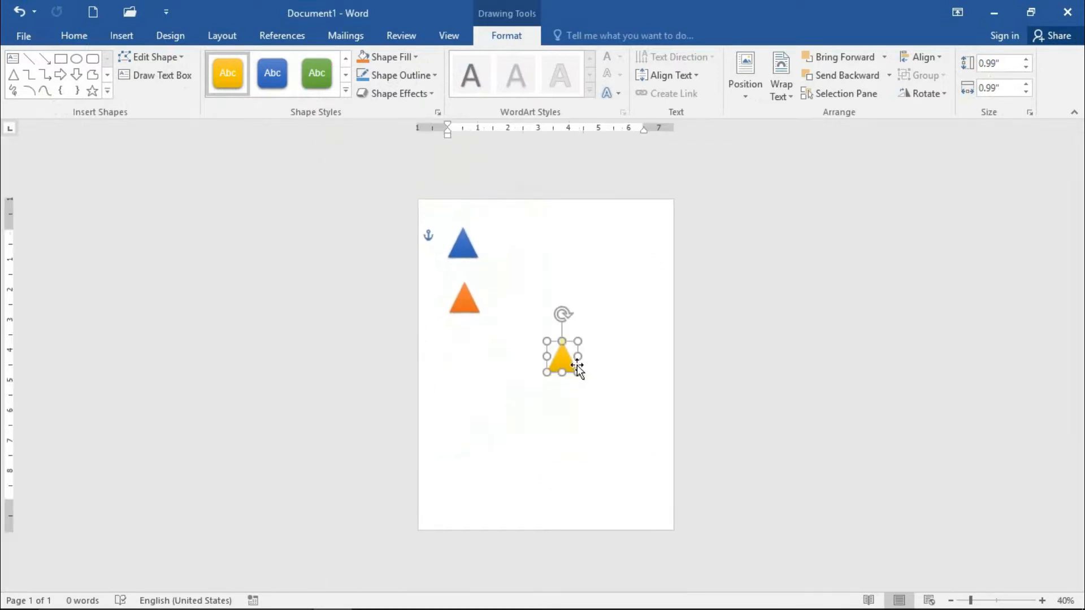
drag(556, 365, 555, 365)
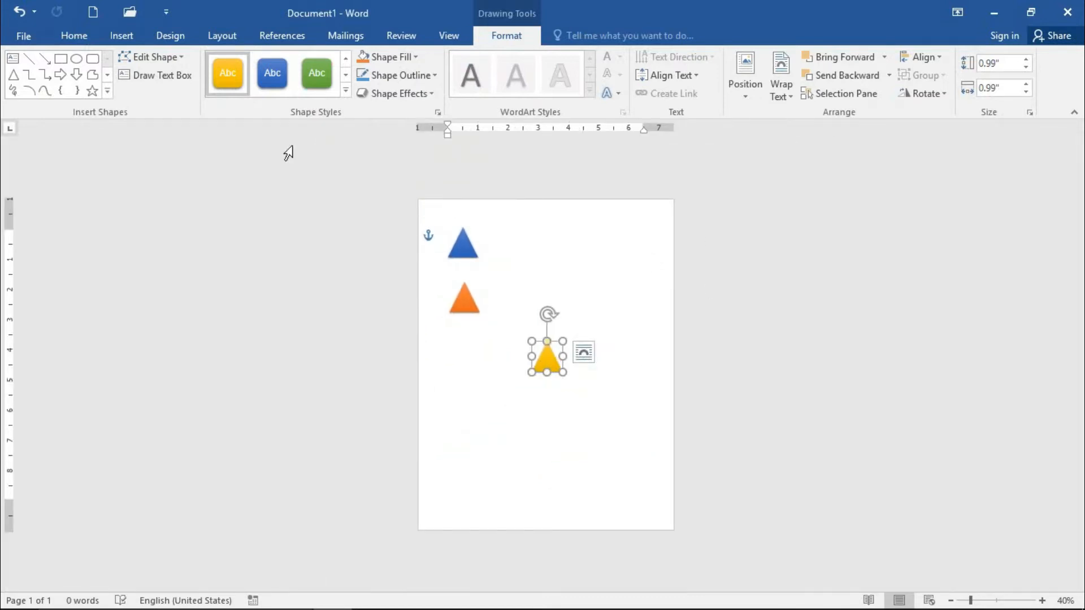
Align the gold triangle to the left margin
click(221, 37)
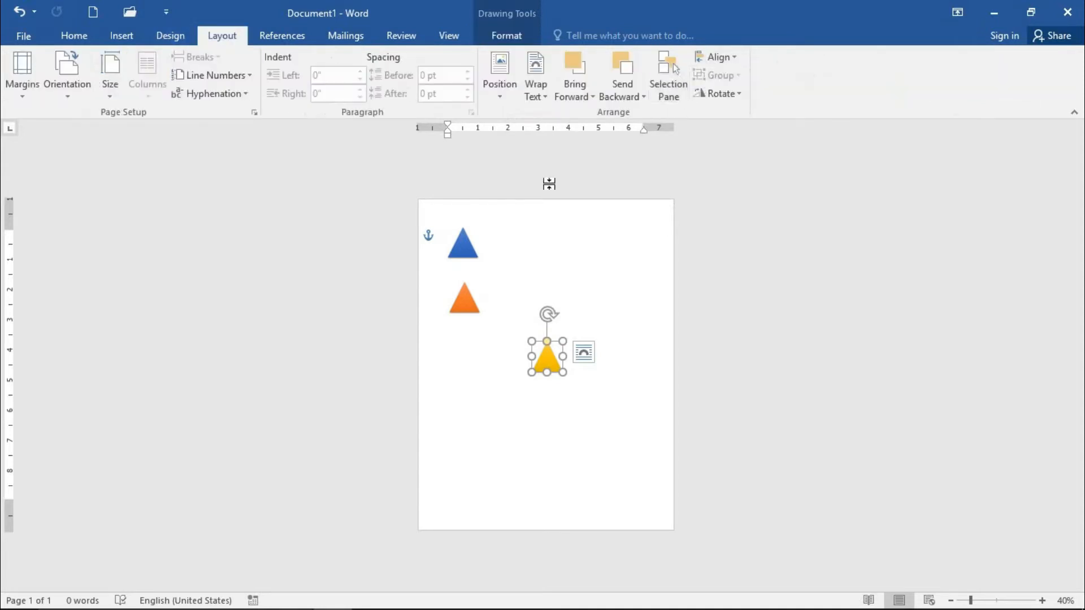
scroll(549, 183, up, 4)
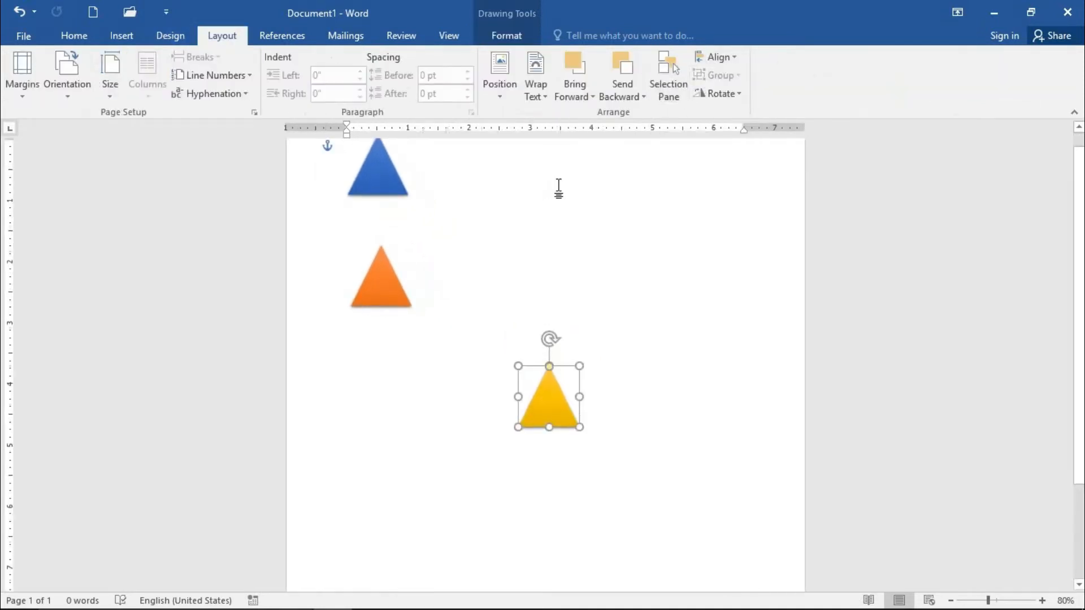
scroll(558, 187, up, 1)
click(718, 57)
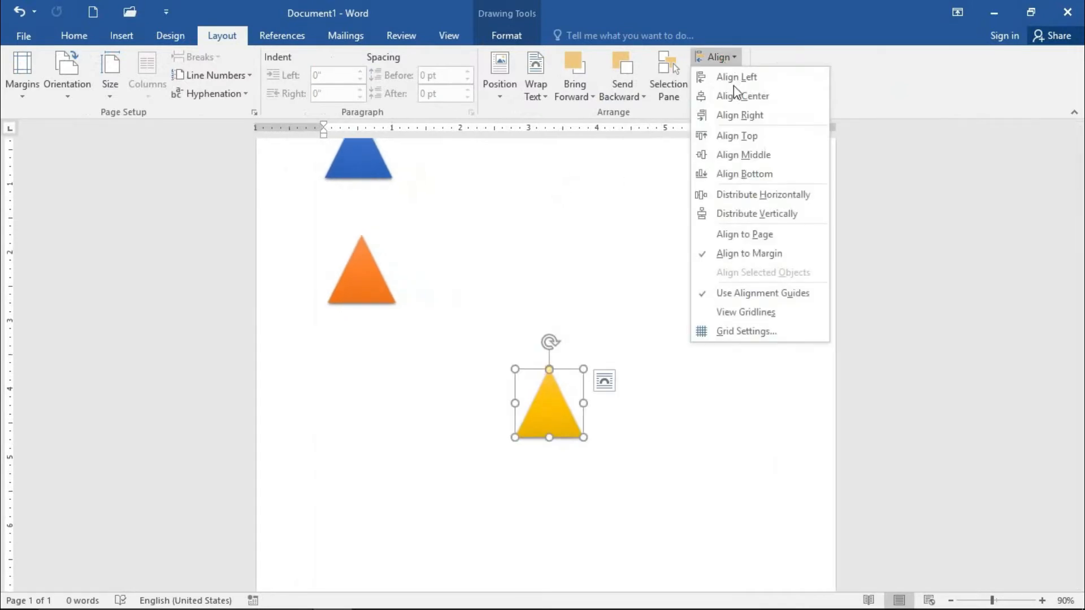
click(734, 77)
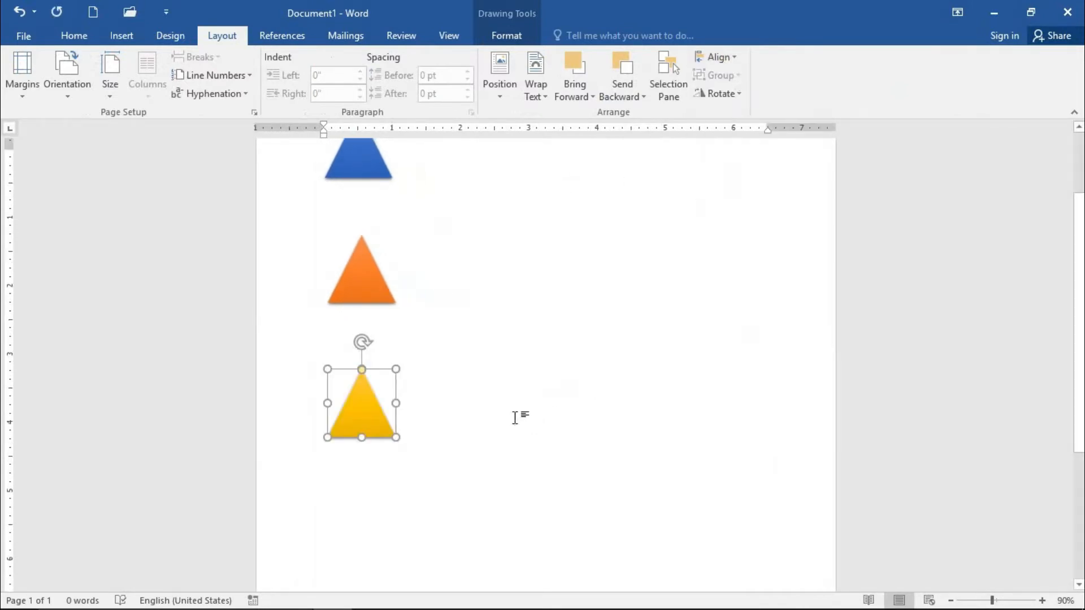
scroll(515, 418, up, 3)
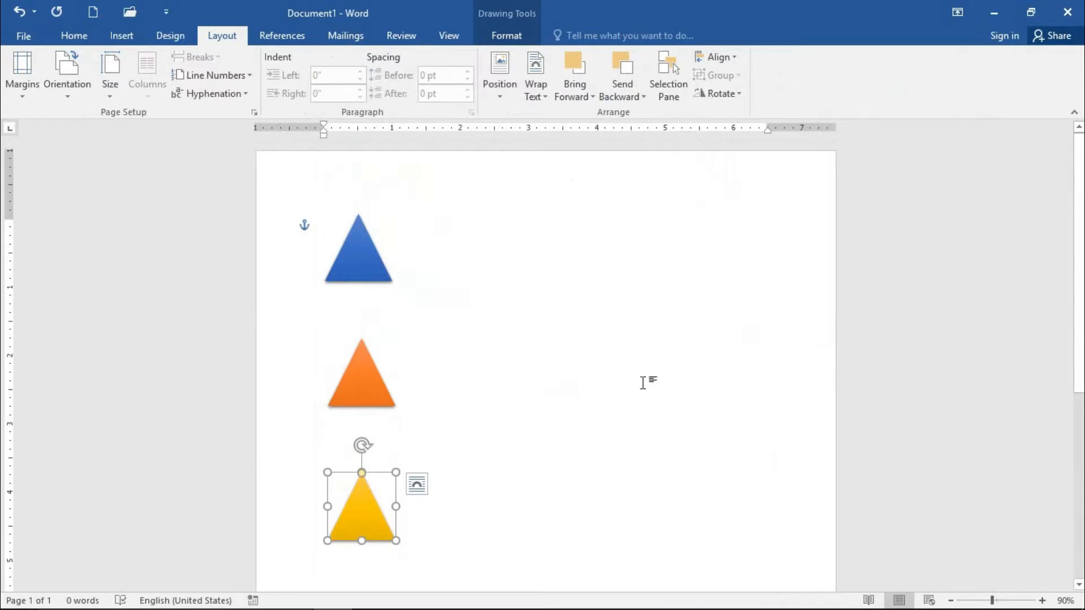
Align the orange triangle to the right margin, followed by centering it horizontally between the margins
click(362, 368)
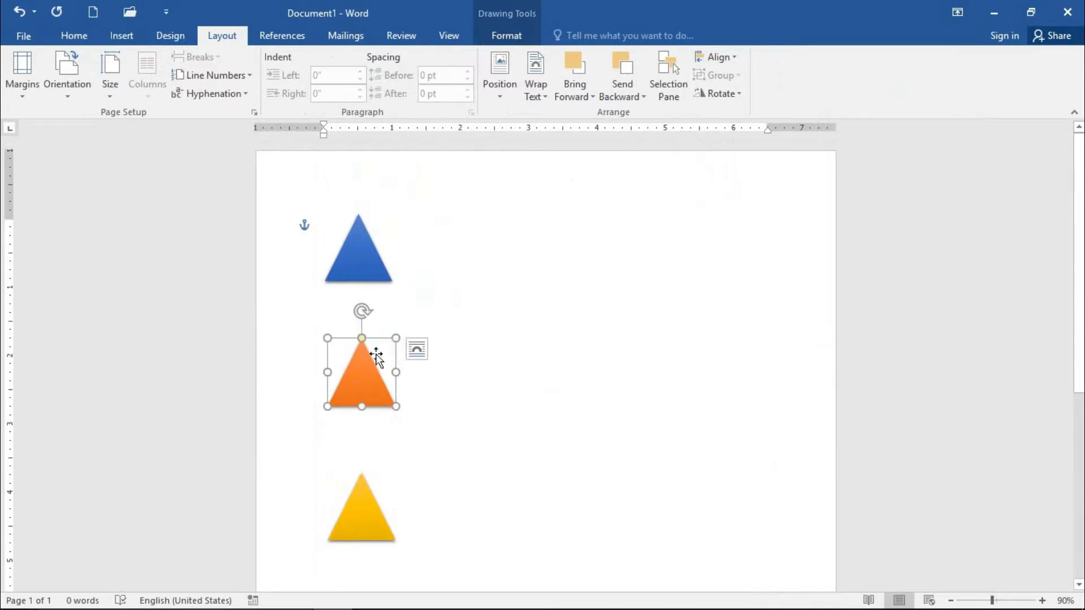
click(715, 58)
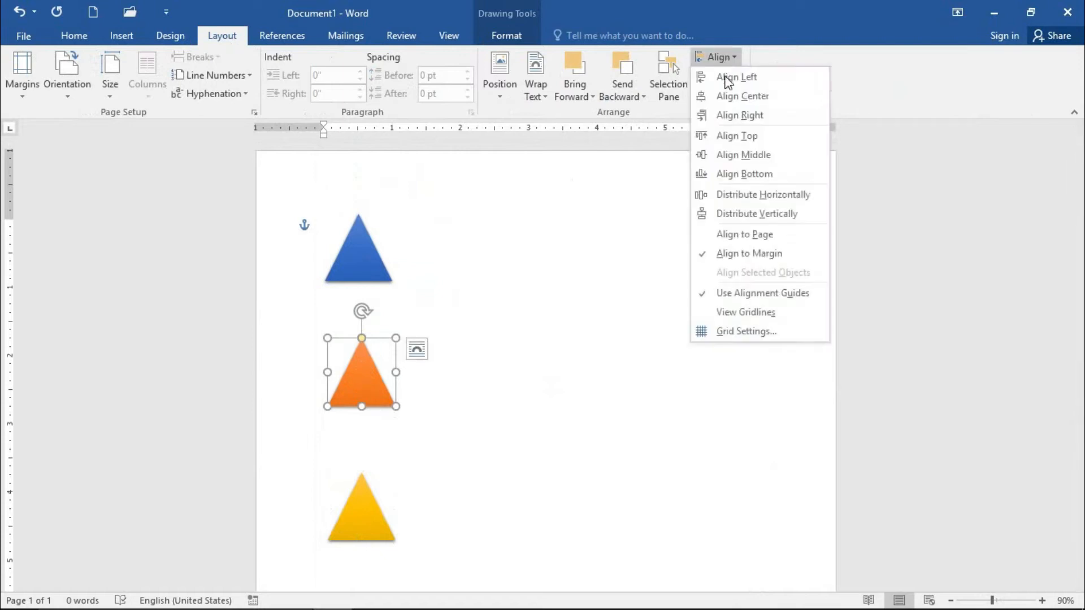
click(741, 111)
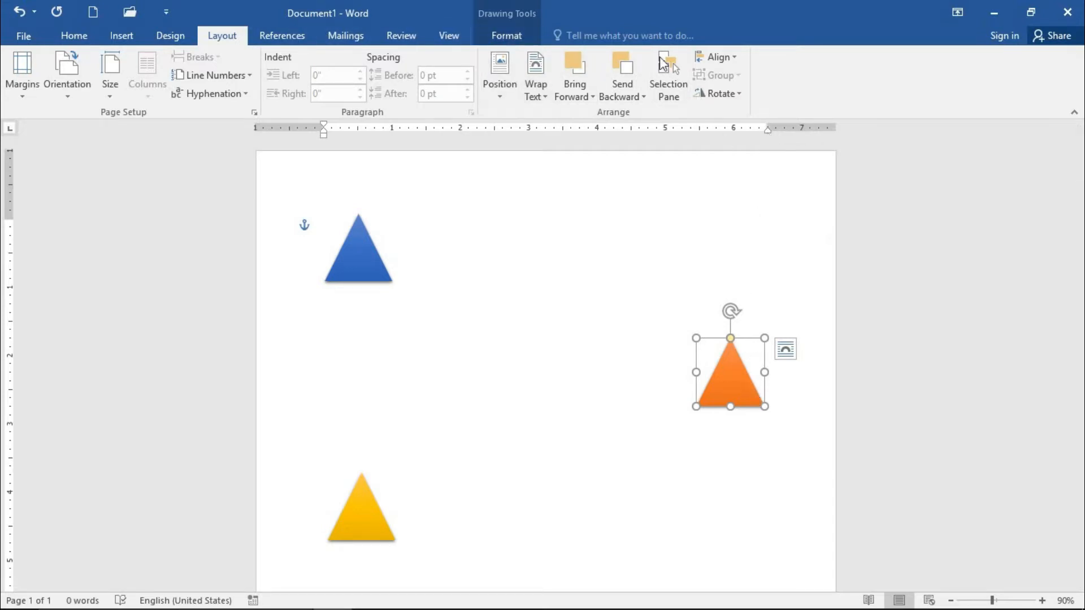
click(716, 57)
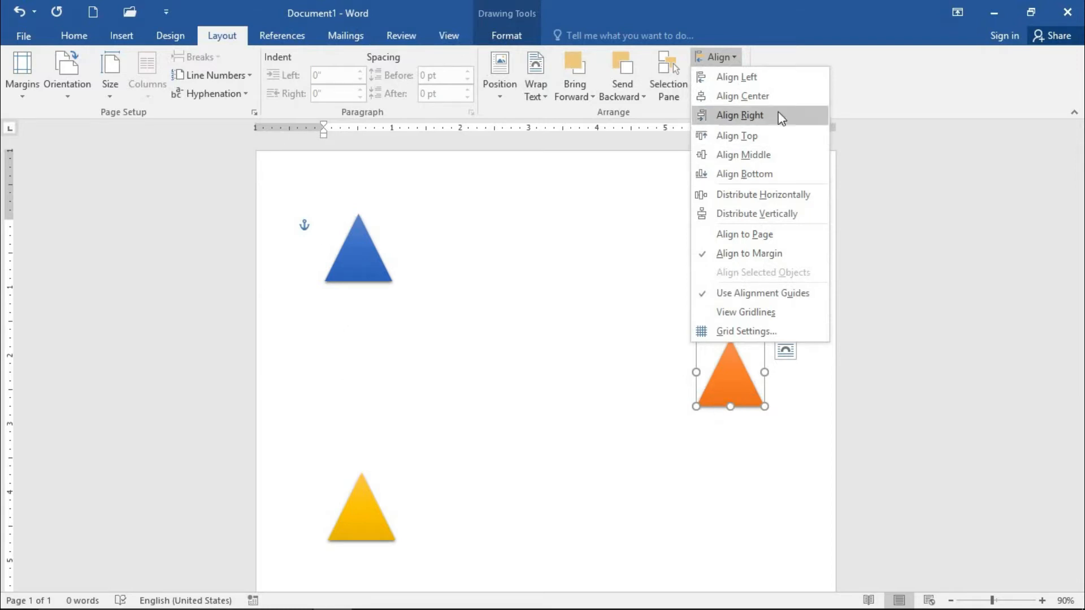
click(752, 102)
Apply Align Top and Align Middle in turn to the orange triangle, relative to the margins
click(727, 66)
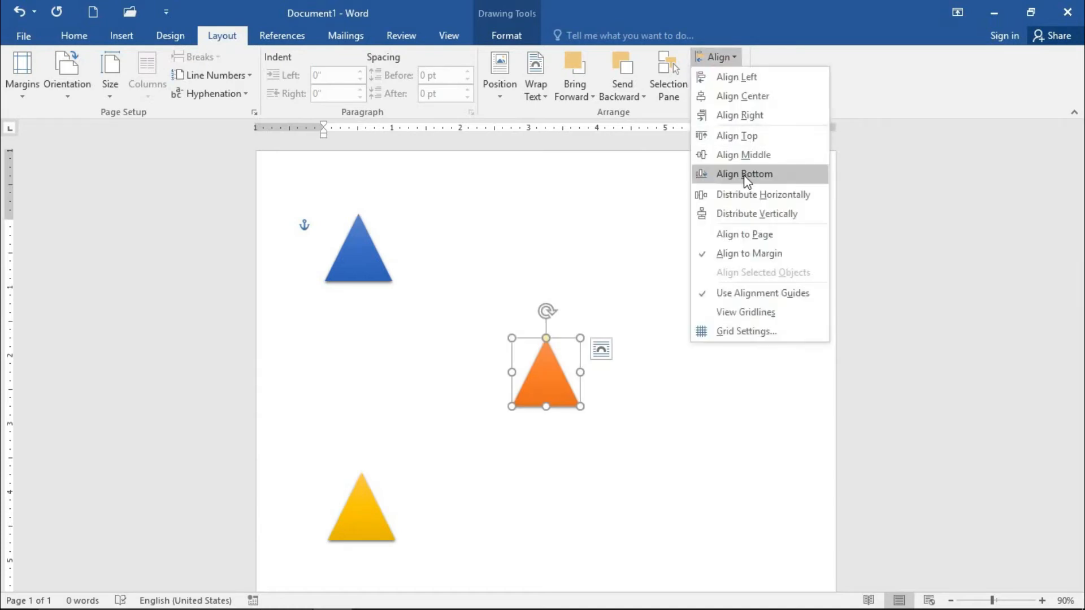
click(746, 137)
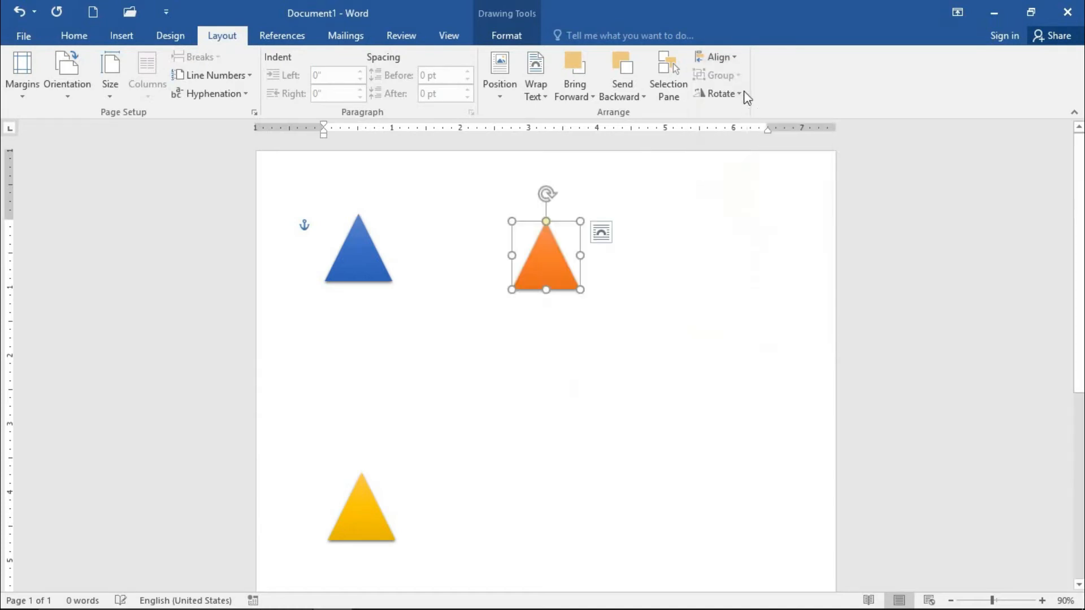
click(733, 57)
click(738, 155)
click(733, 57)
click(734, 153)
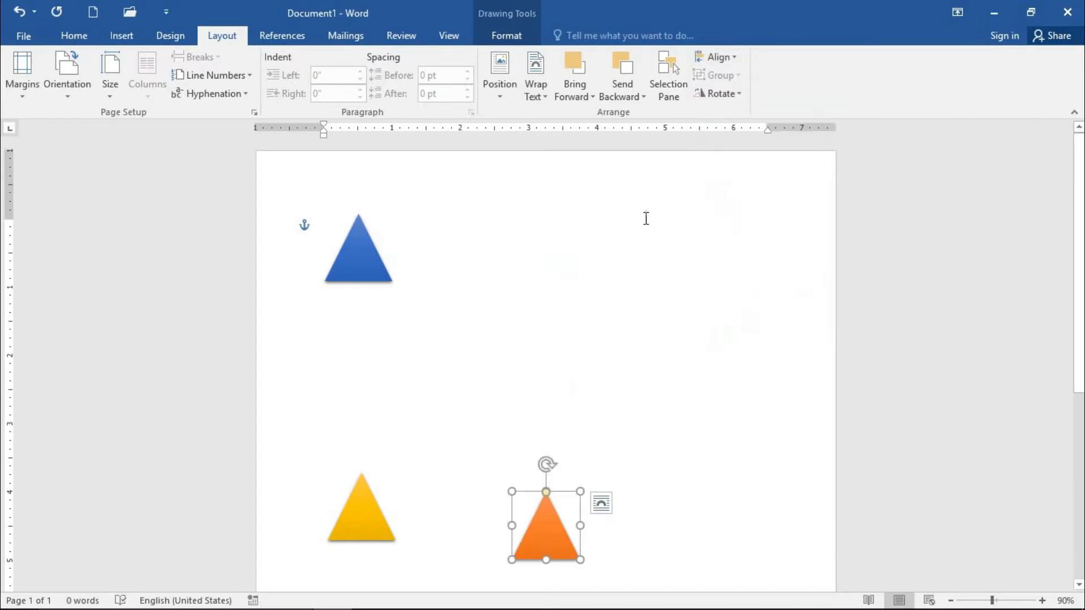
Align the orange triangle to the bottom margin
scroll(637, 236, down, 5)
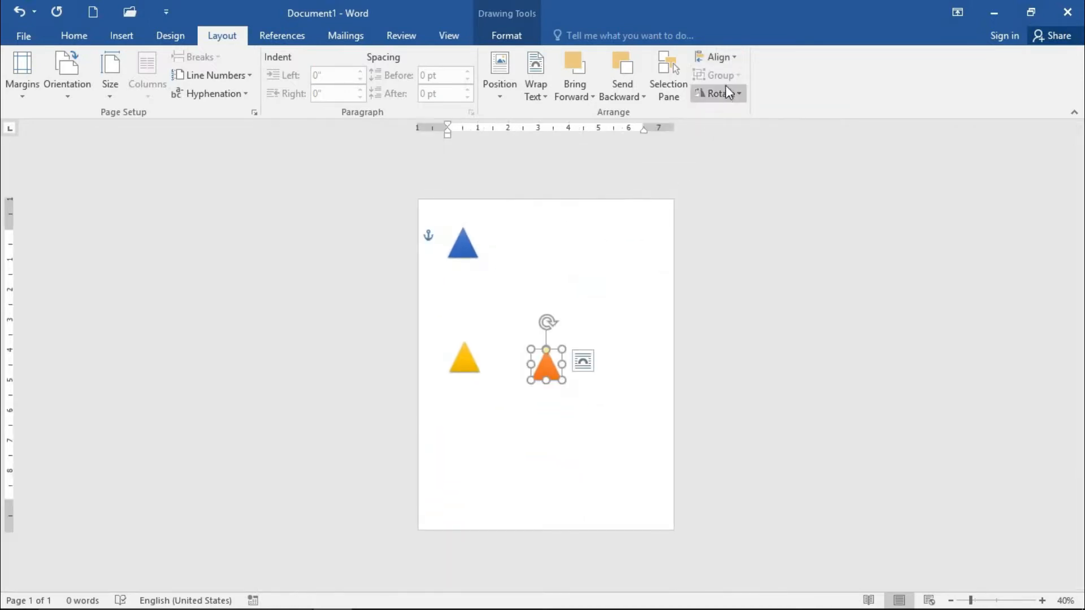
click(717, 57)
click(726, 174)
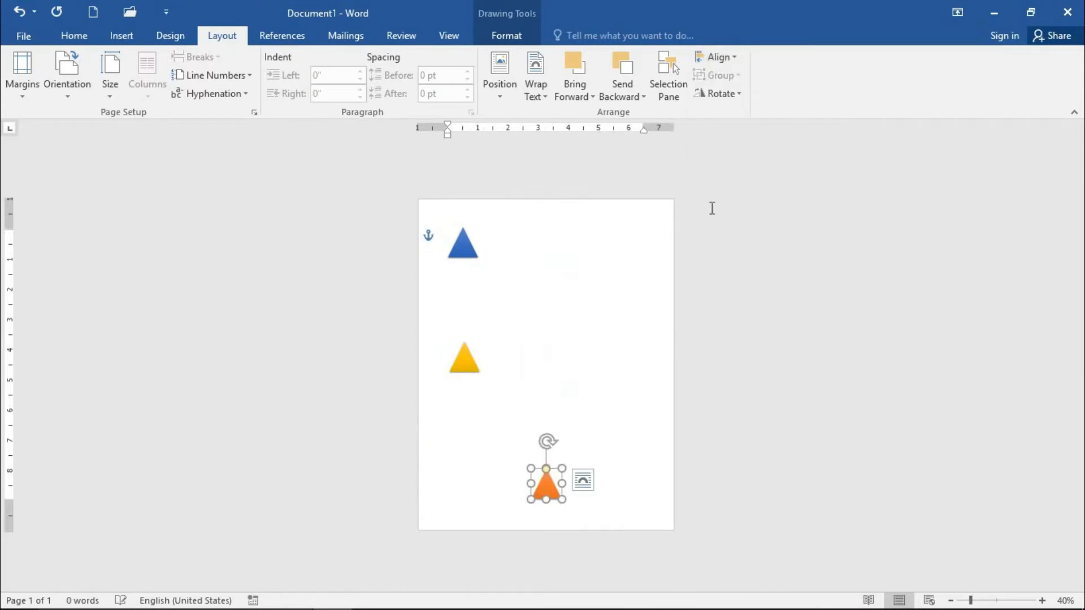
Align the orange triangle to the top margin
scroll(626, 323, up, 4)
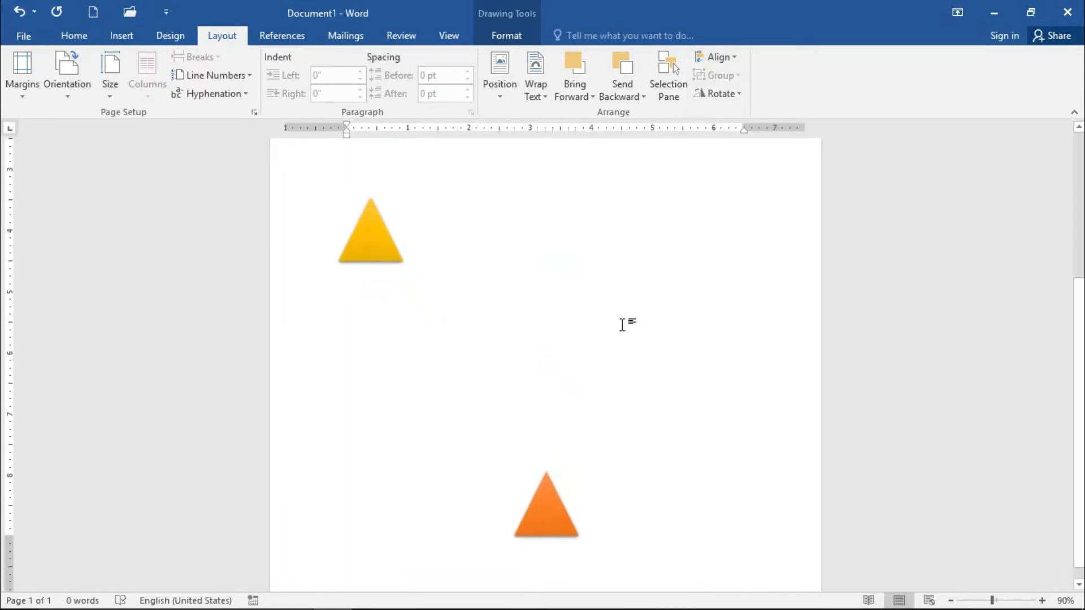
scroll(628, 351, down, 6)
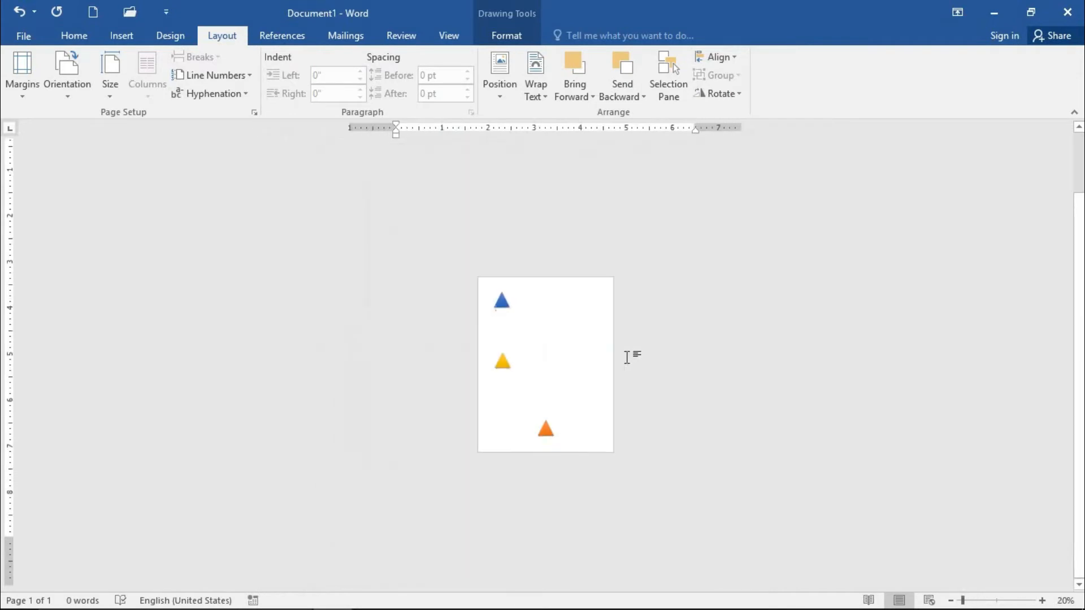
scroll(553, 305, up, 5)
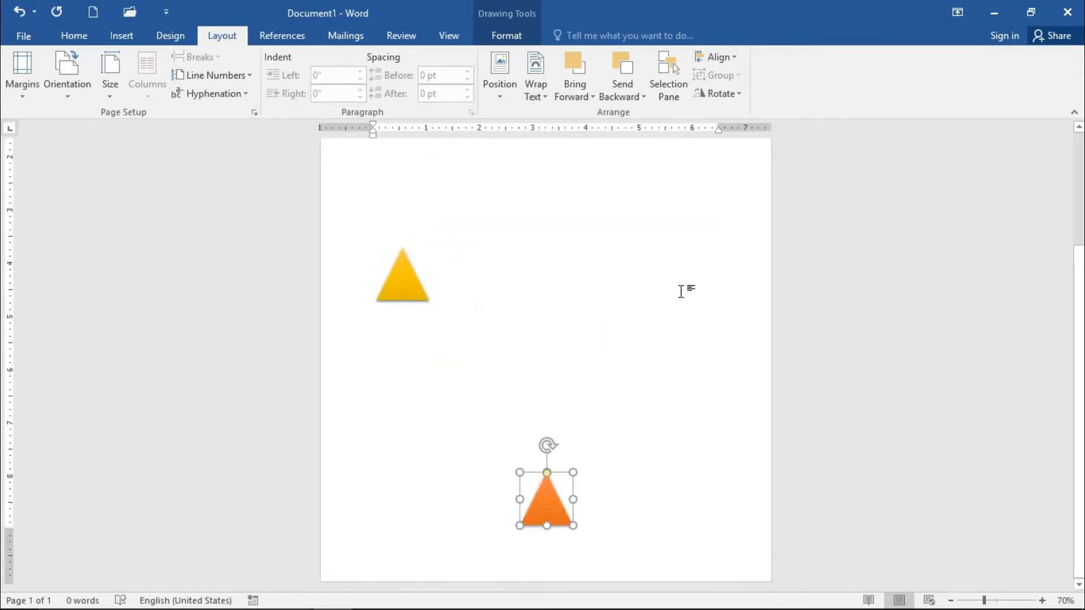
scroll(643, 297, up, 4)
scroll(624, 281, down, 3)
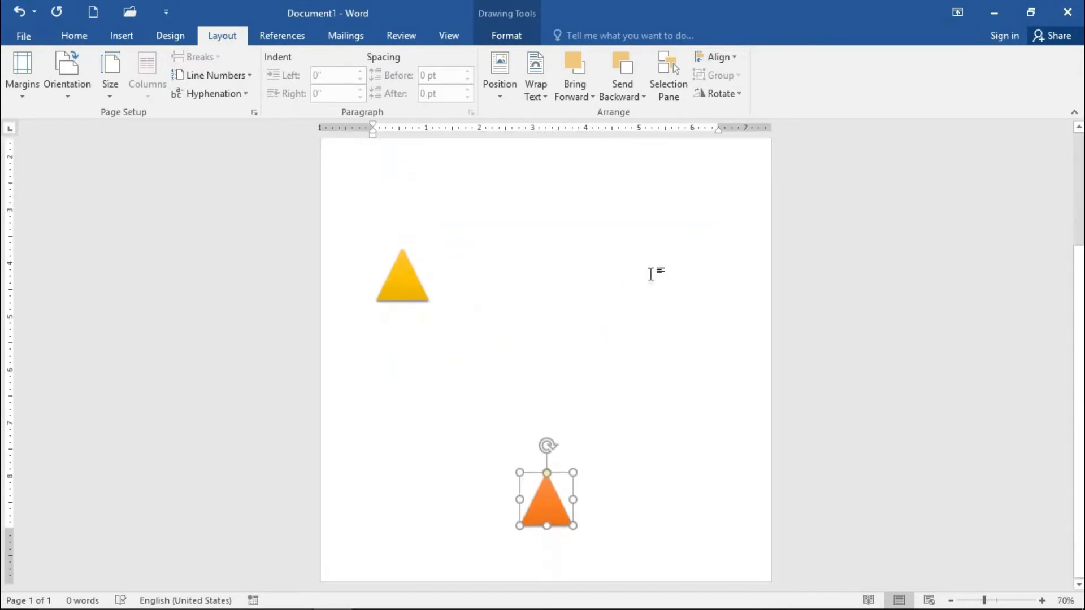
click(717, 57)
click(718, 137)
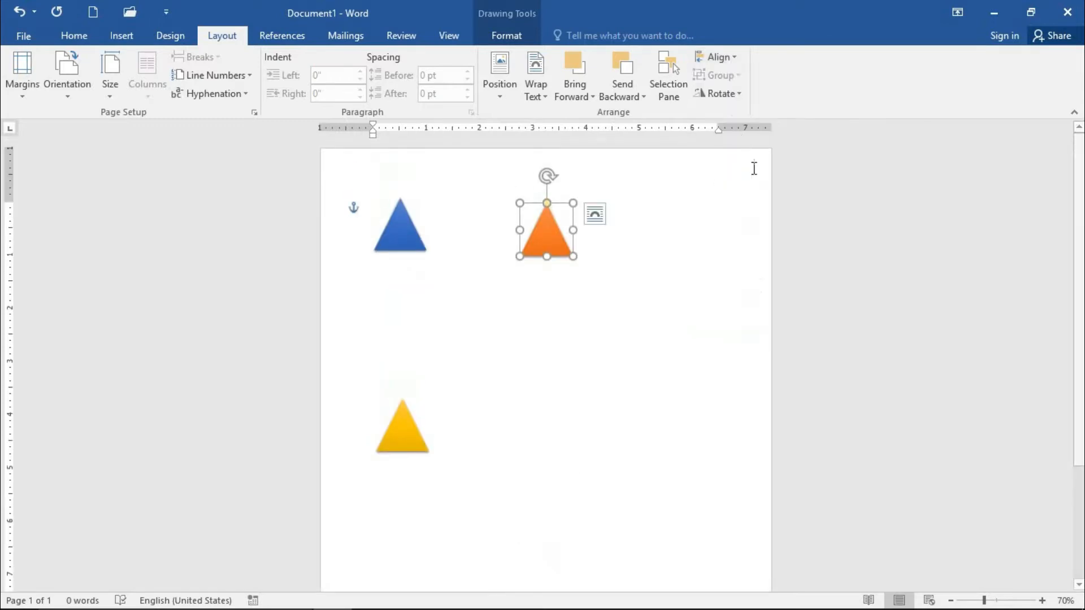
Switch the alignment reference to Align to Page and align the orange triangle to the page's right edge
click(715, 56)
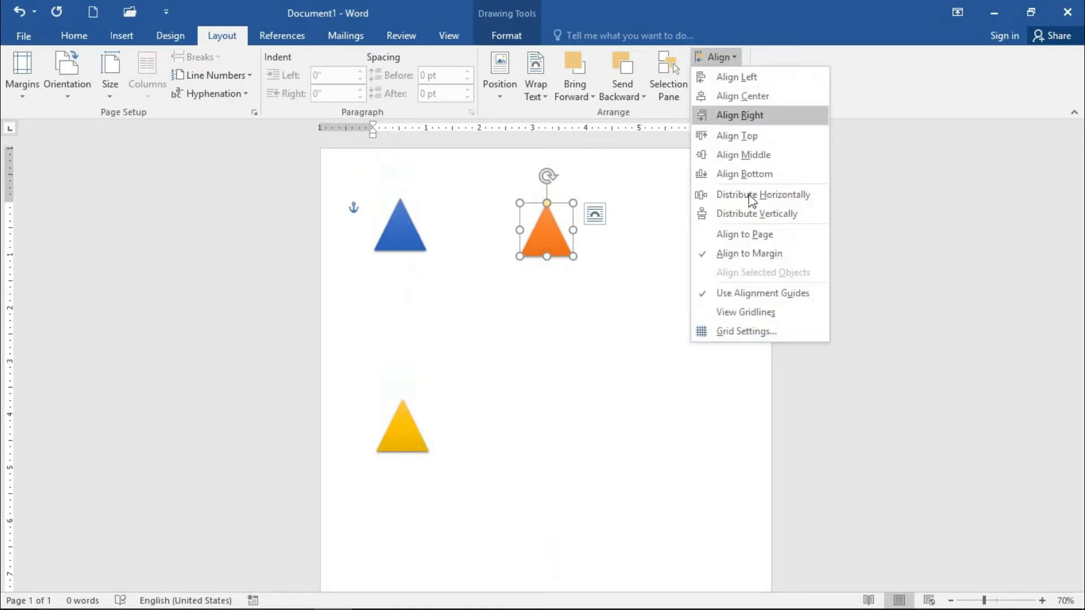
click(725, 237)
click(723, 57)
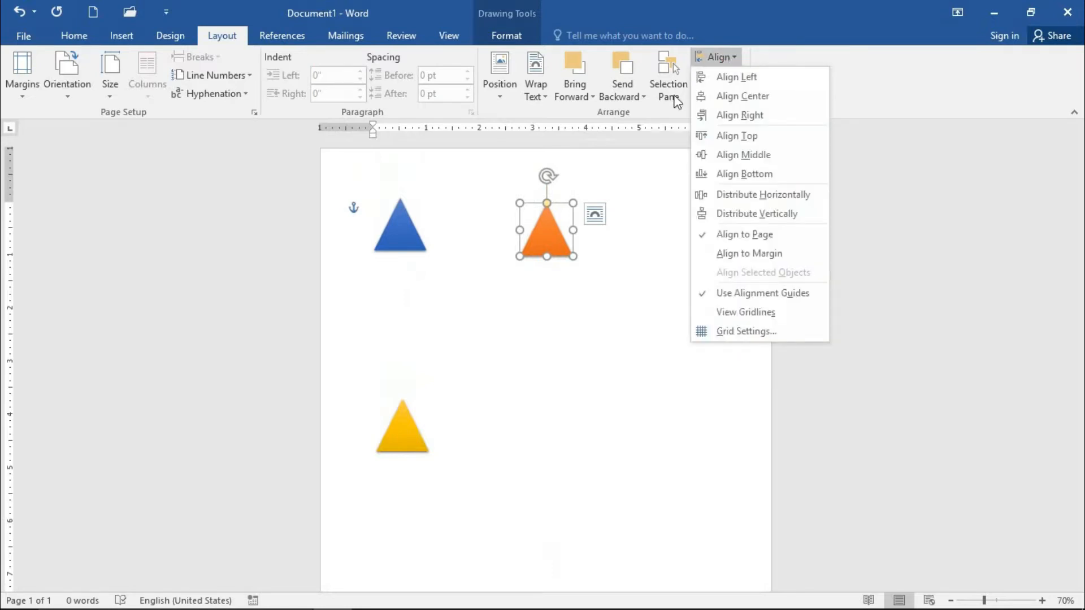
click(759, 113)
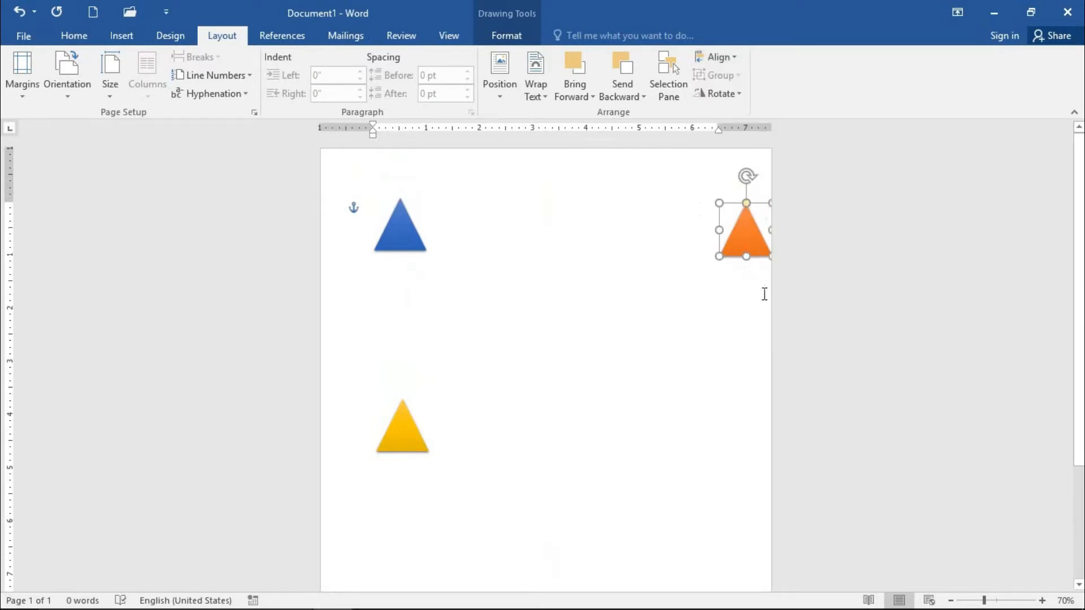
Arrange the triangles in a rough, uneven row, with the orange one beside the blue one and the yellow one near the right margin
click(736, 64)
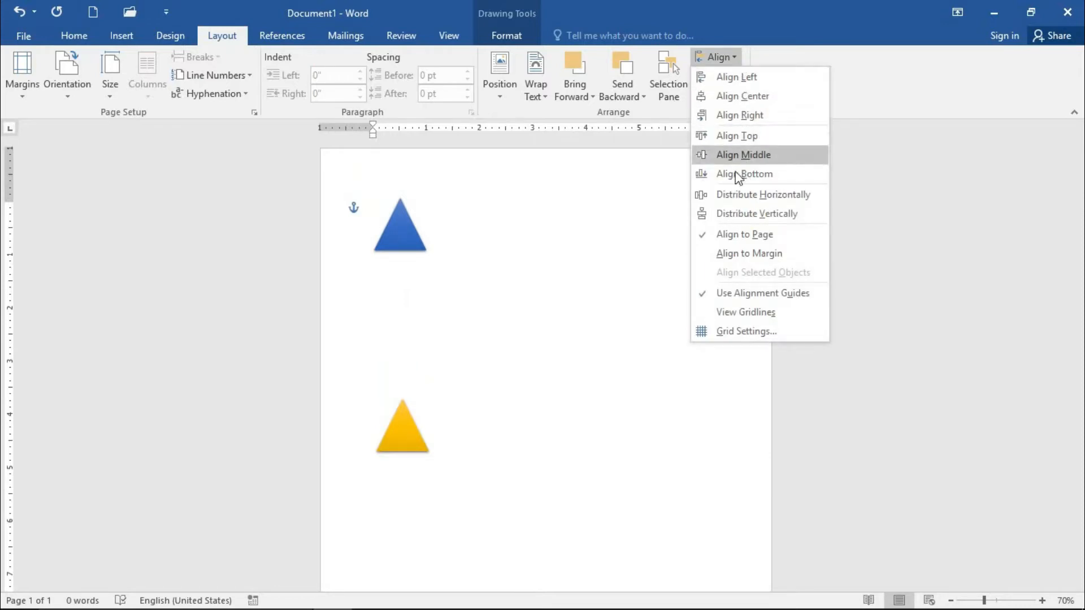
click(534, 273)
drag(755, 245, 511, 244)
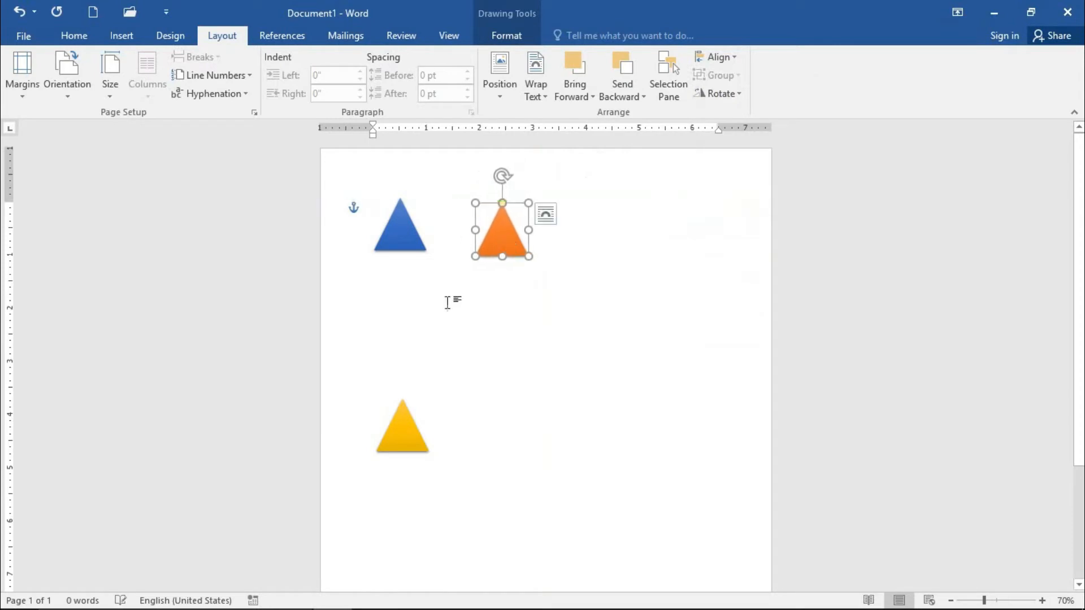
drag(399, 435, 729, 263)
drag(491, 245, 463, 244)
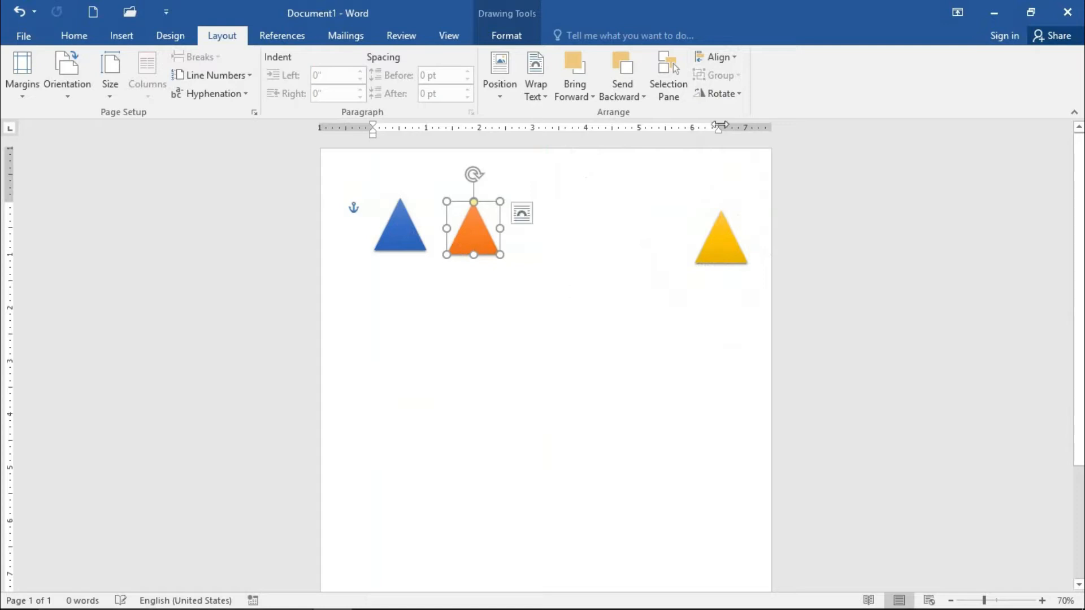
Select the blue, orange and yellow triangles together and distribute them horizontally across the page
click(715, 57)
click(571, 270)
click(636, 307)
click(397, 224)
shift+click(476, 232)
shift+click(705, 261)
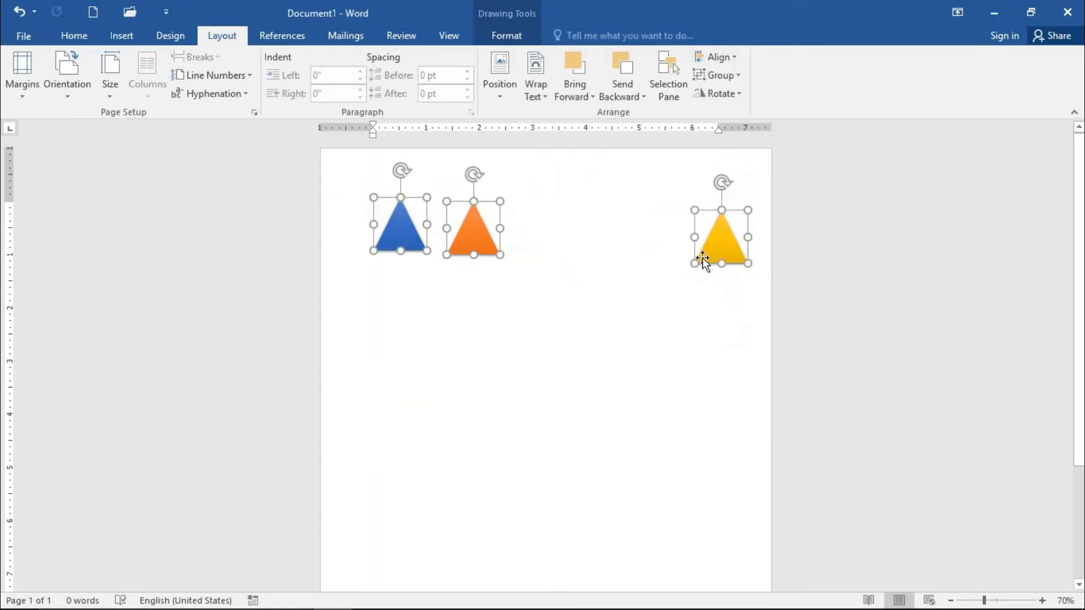
click(736, 59)
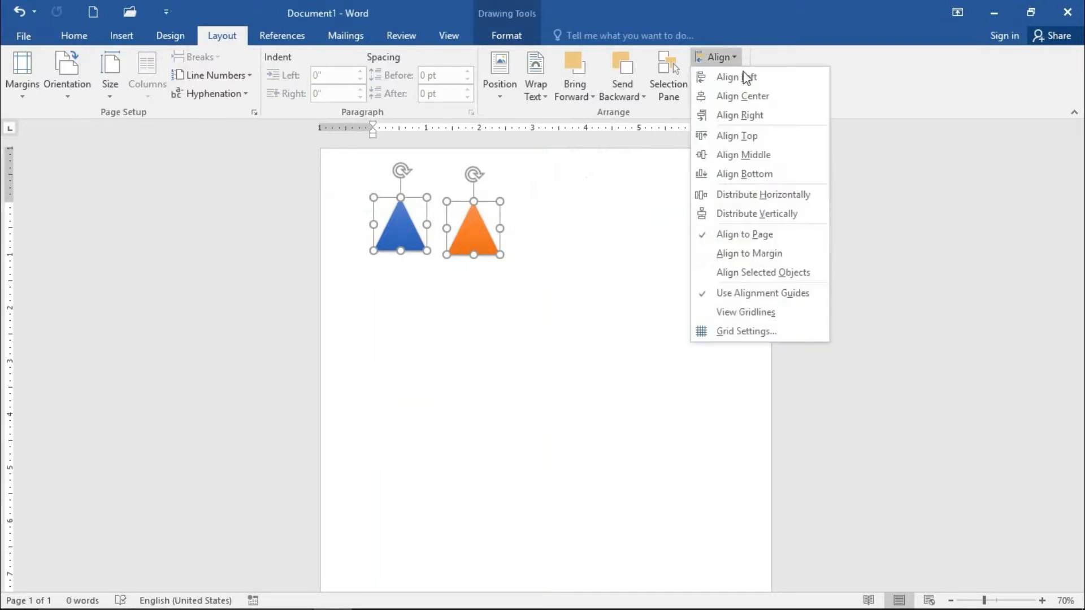
click(779, 195)
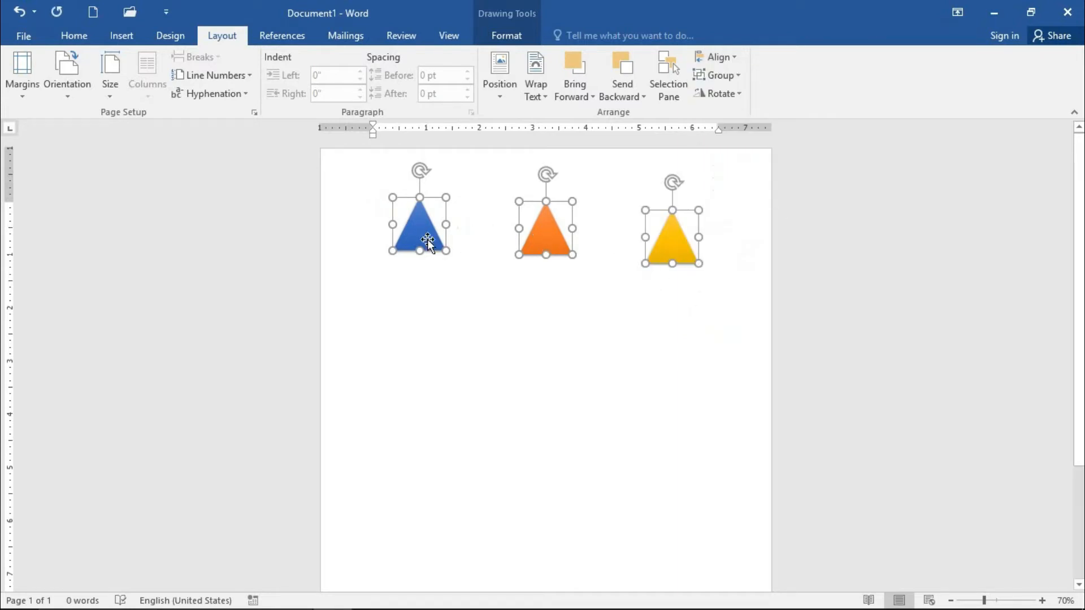
Align the three selected triangles to the top edge of the page, and clear the selection
click(722, 59)
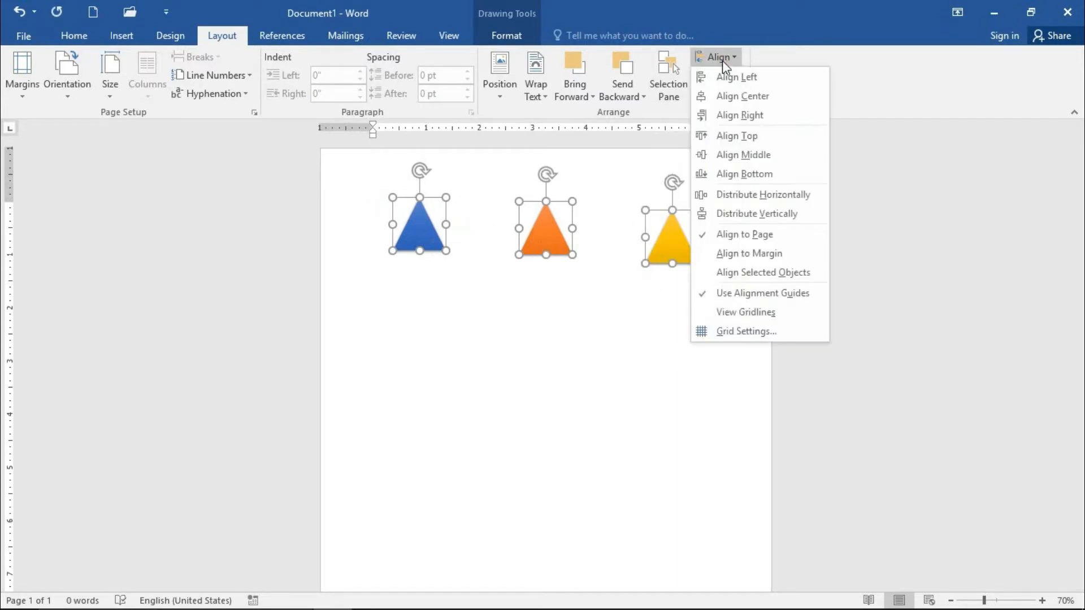
click(746, 135)
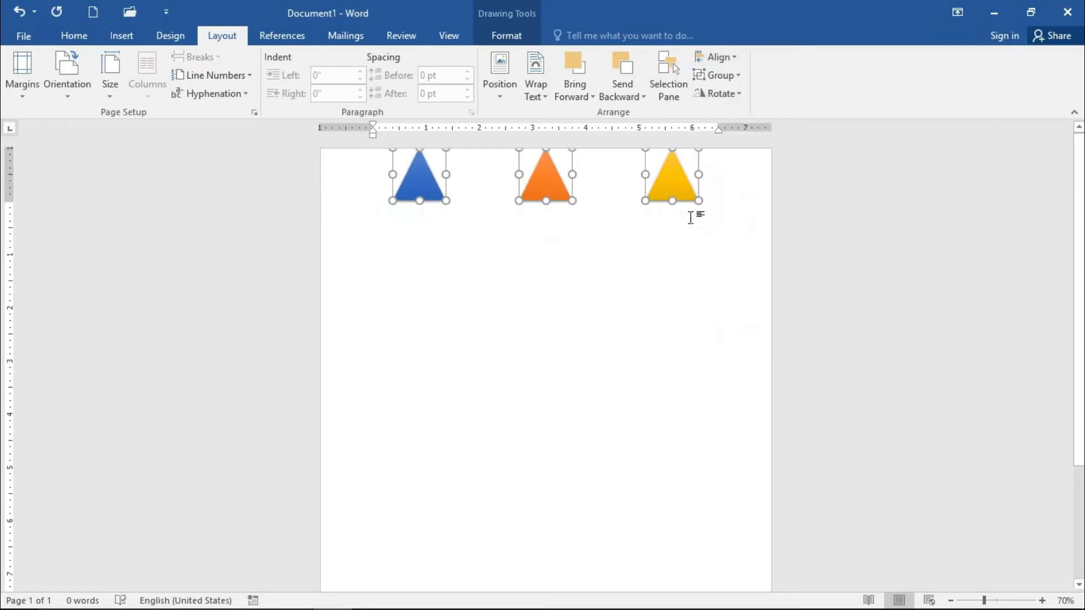
click(717, 59)
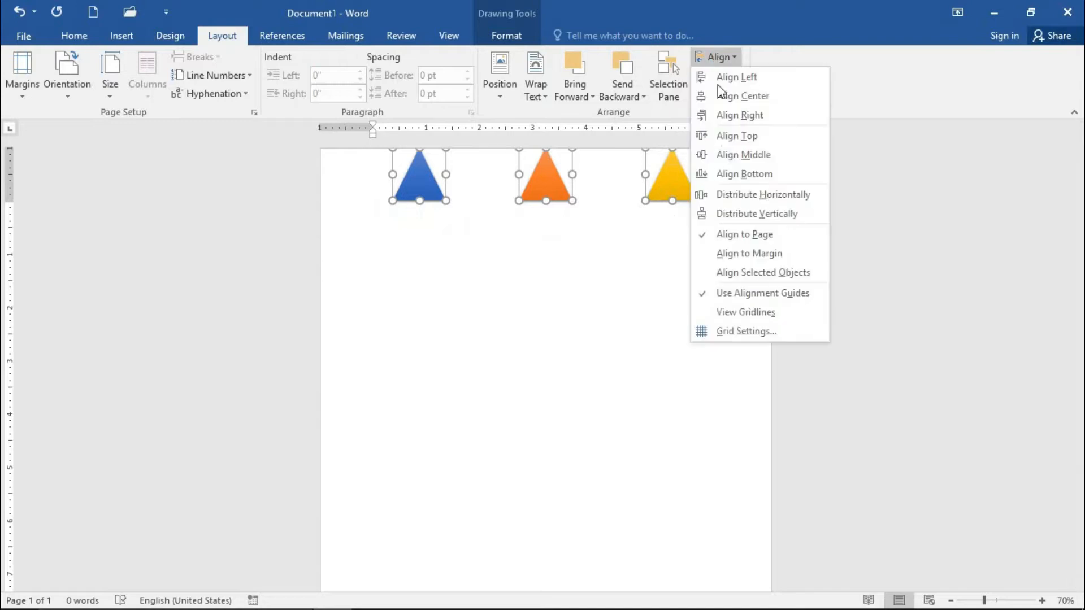
click(749, 203)
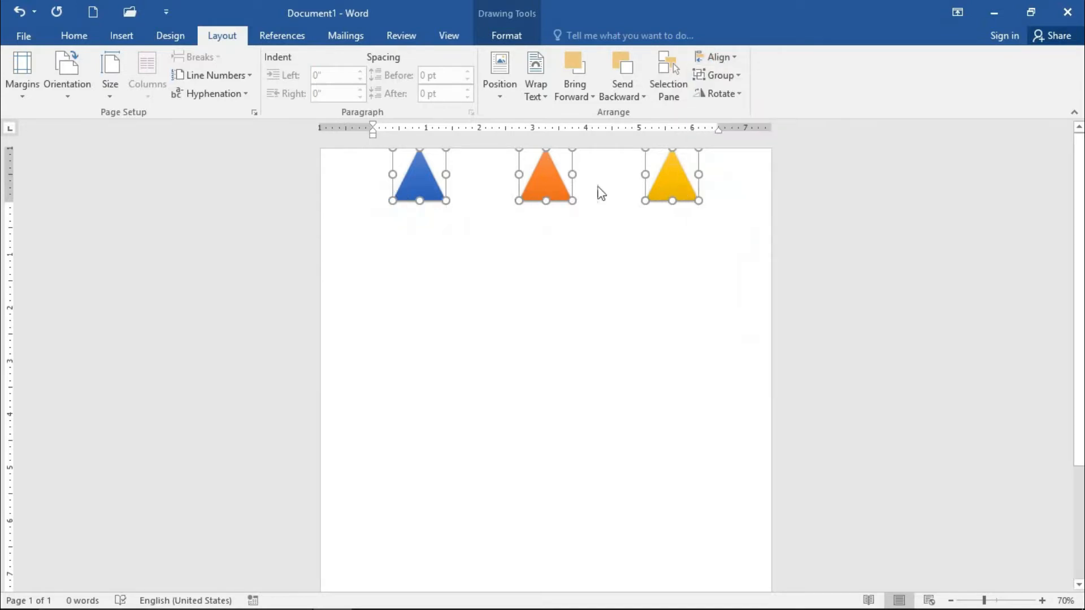
click(586, 293)
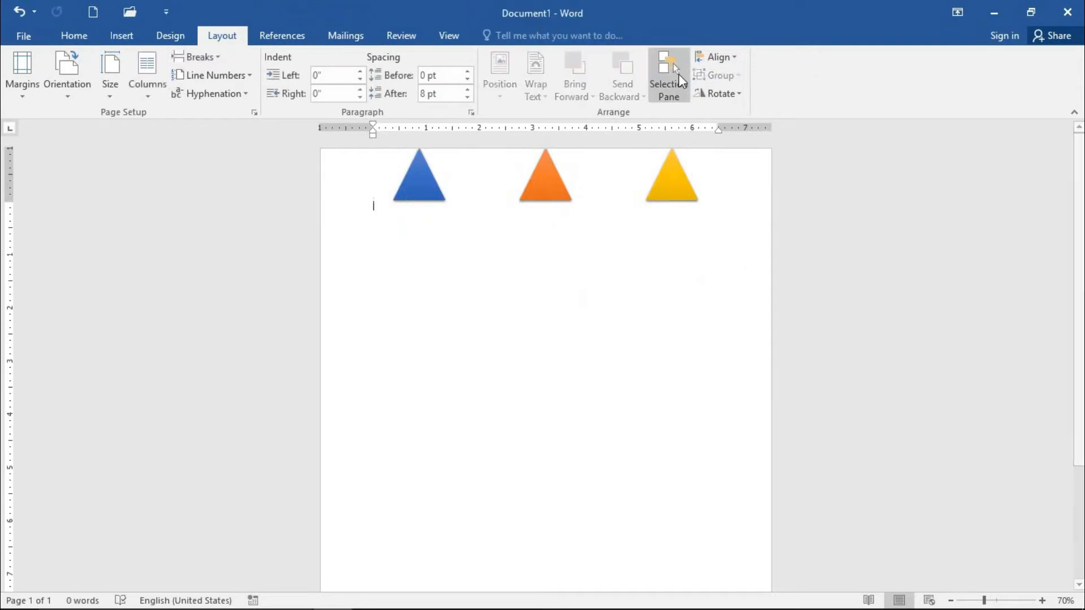
click(715, 59)
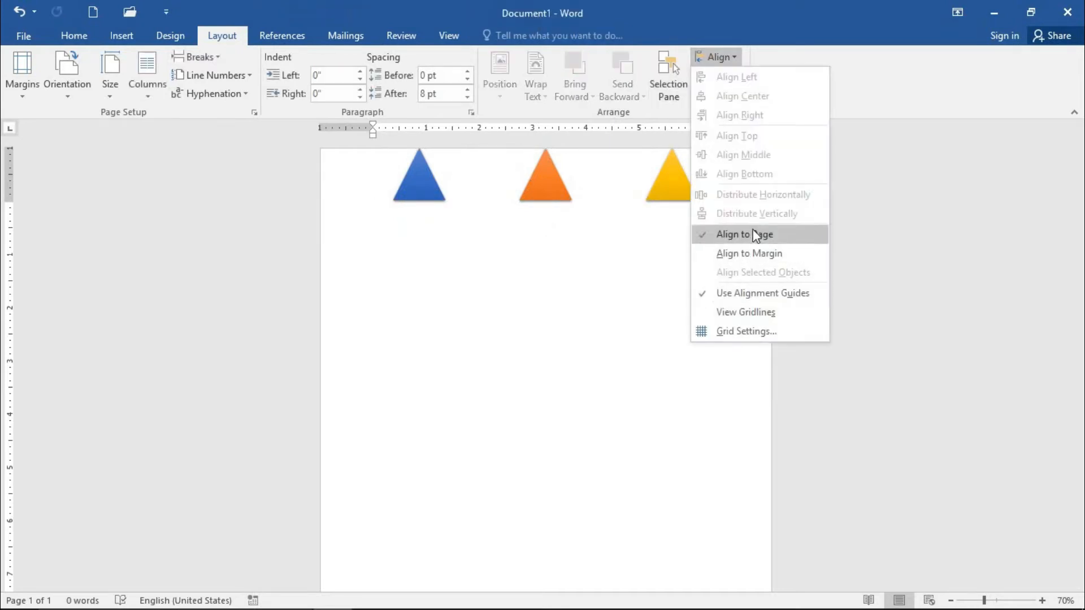
click(525, 186)
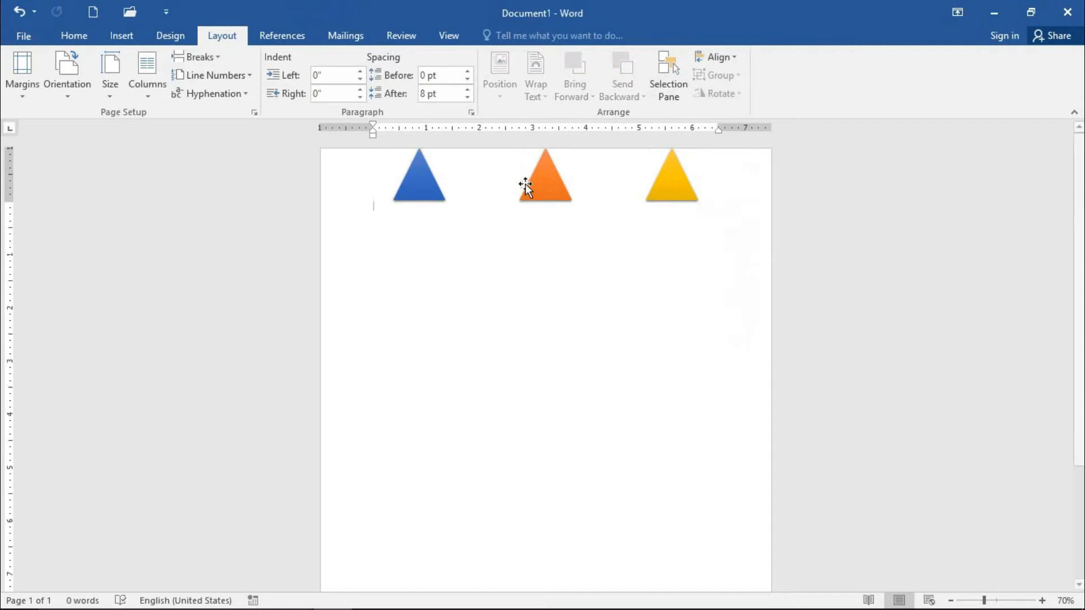
Move the orange triangle below the blue one and the yellow triangle far below both to form a rough column
drag(546, 195, 420, 282)
drag(683, 181, 676, 256)
drag(638, 318, 420, 559)
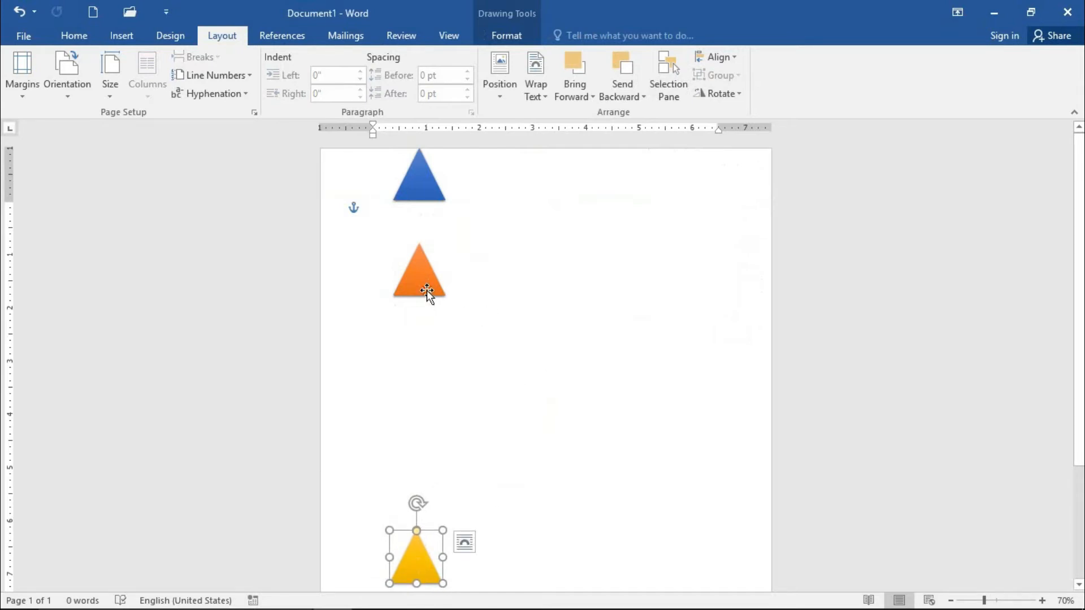
Select all three triangles in the column, distribute them vertically over the page, and clear the selection
shift+click(426, 289)
shift+click(417, 185)
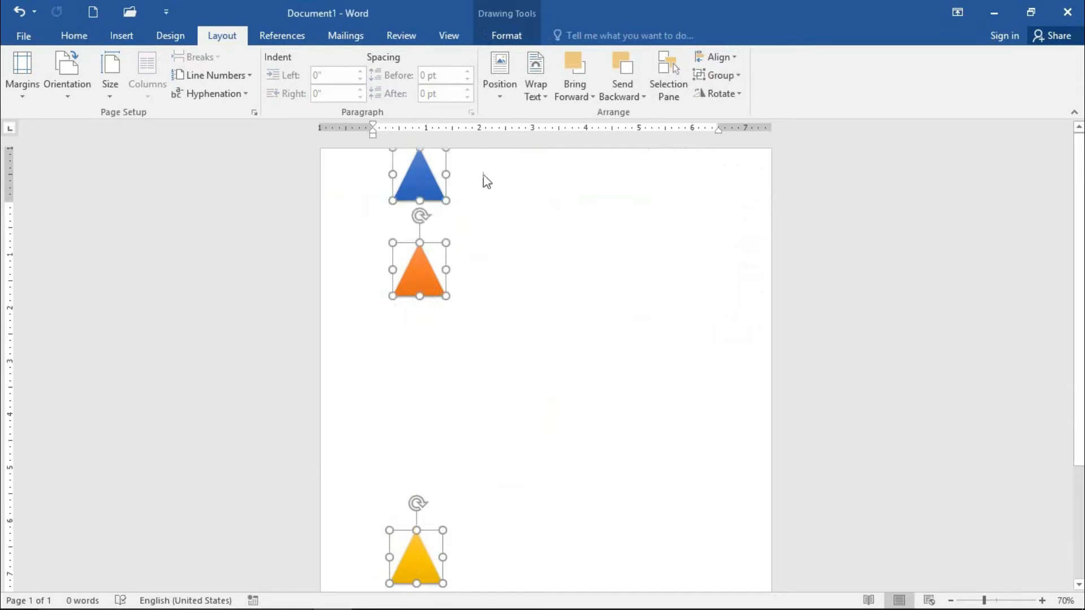
click(725, 59)
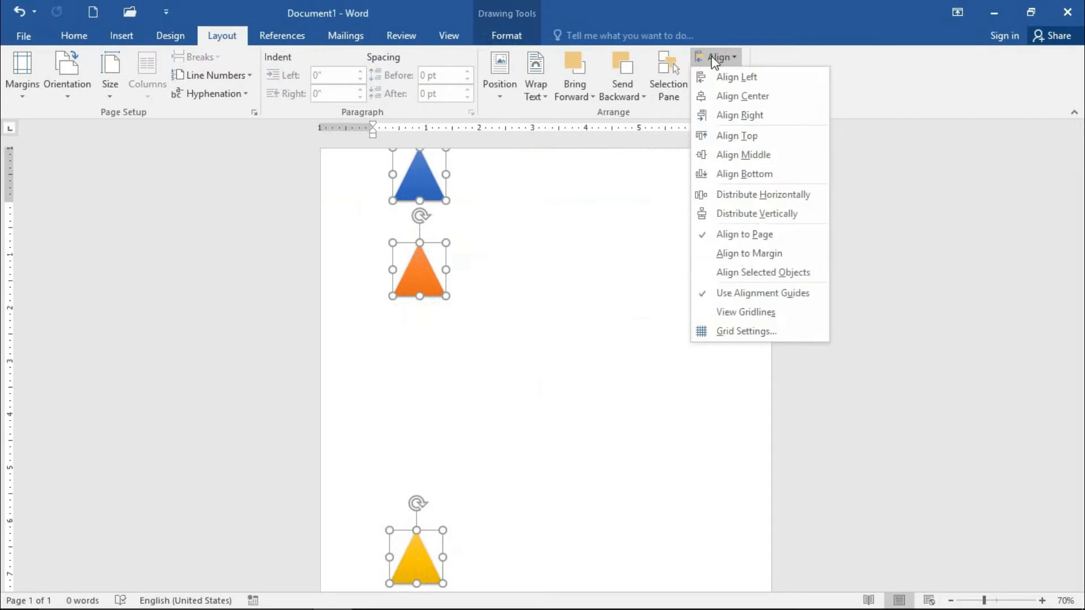
click(731, 213)
scroll(593, 322, down, 1)
click(586, 322)
scroll(586, 322, down, 4)
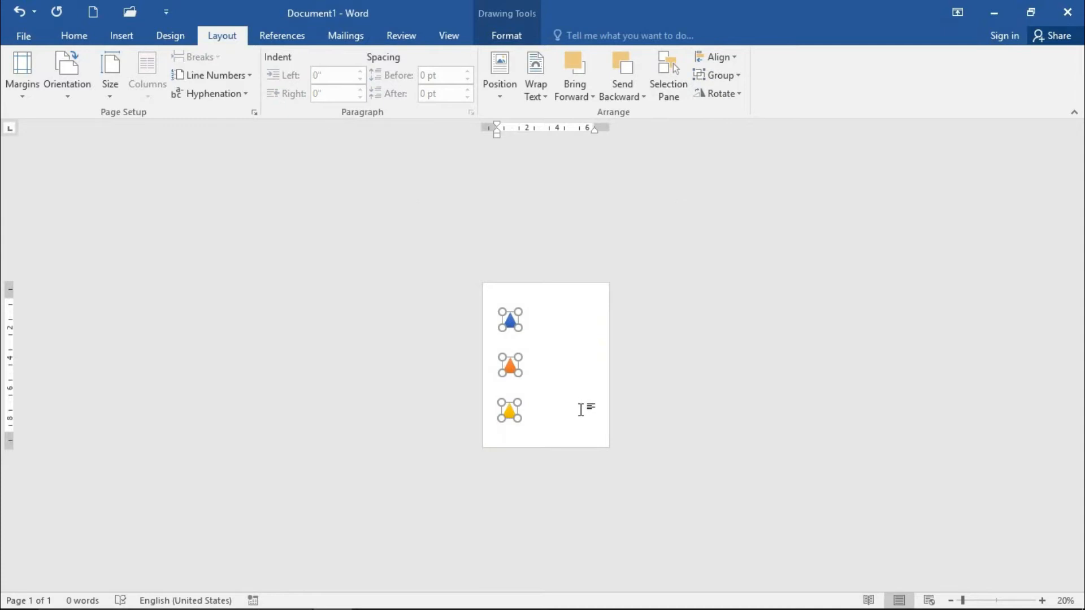
scroll(564, 411, up, 4)
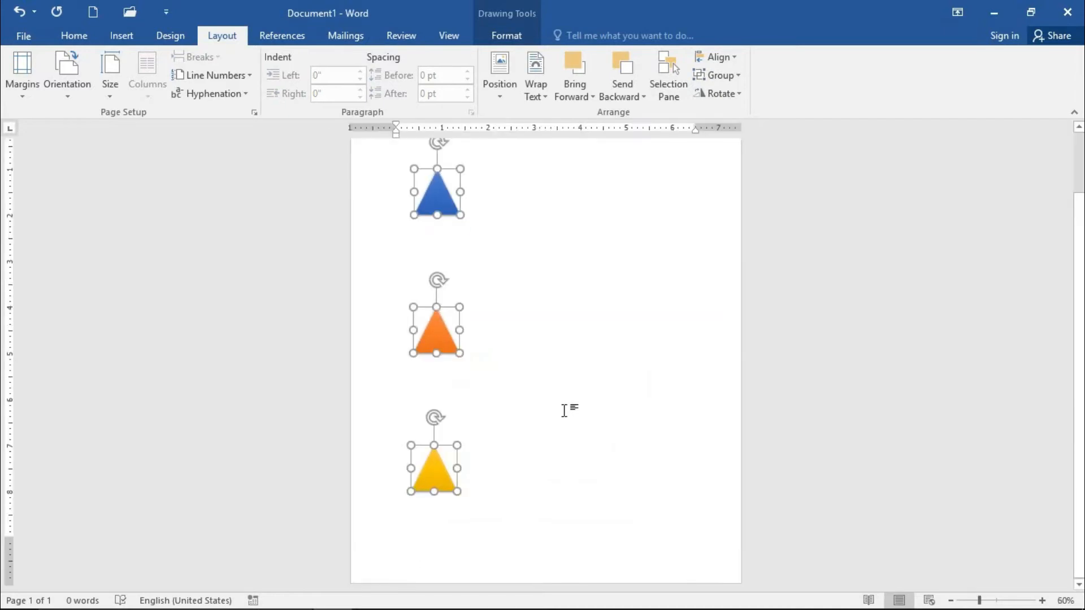
click(724, 60)
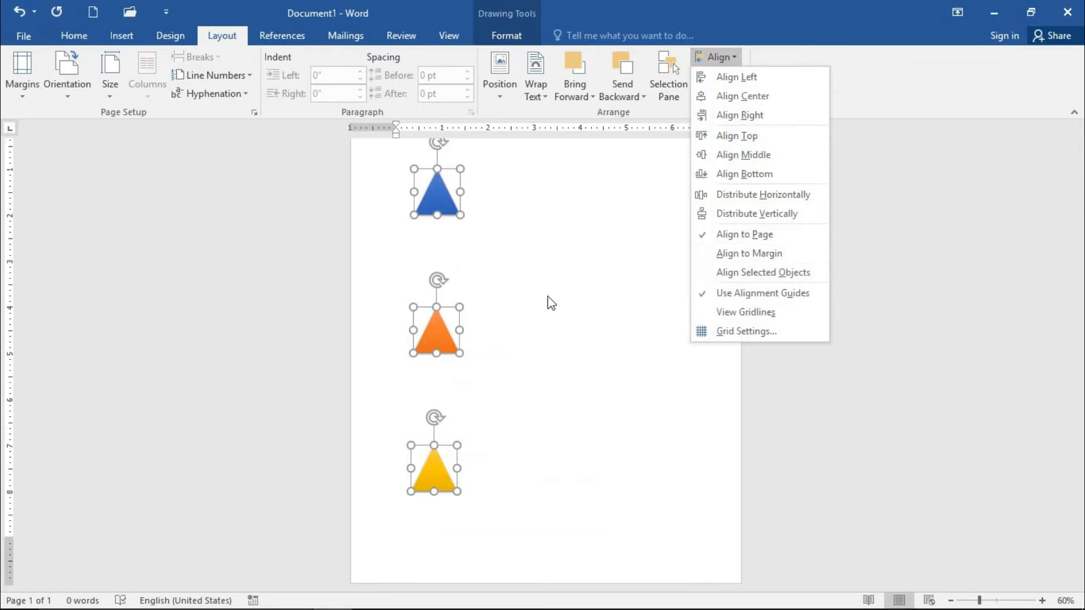
click(565, 281)
click(520, 219)
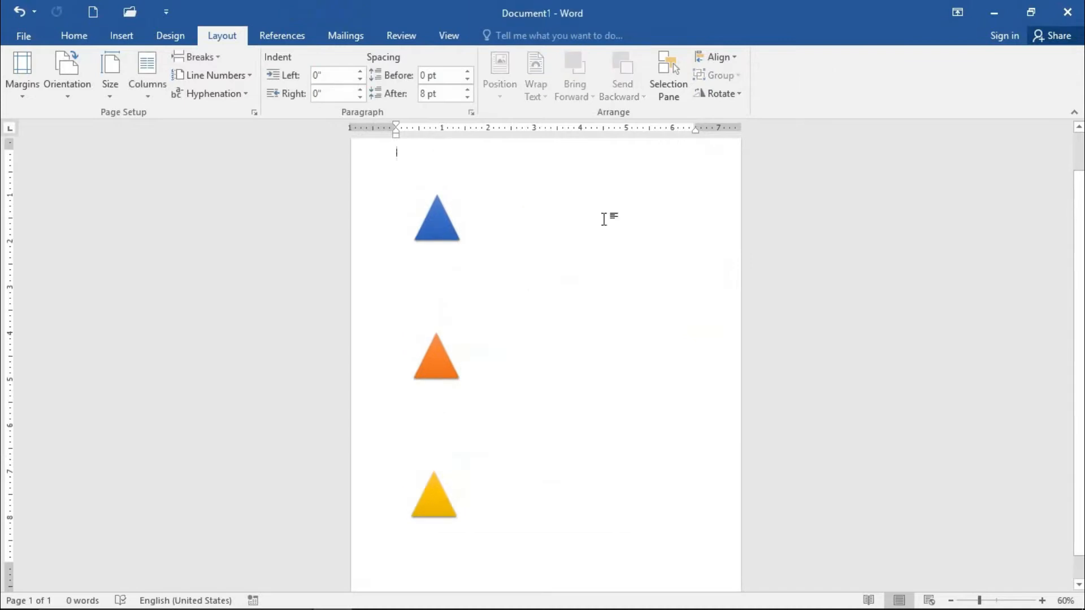
Draw a circle about 1.16" across near the page's upper right and apply a shaded dark blue theme style
click(122, 36)
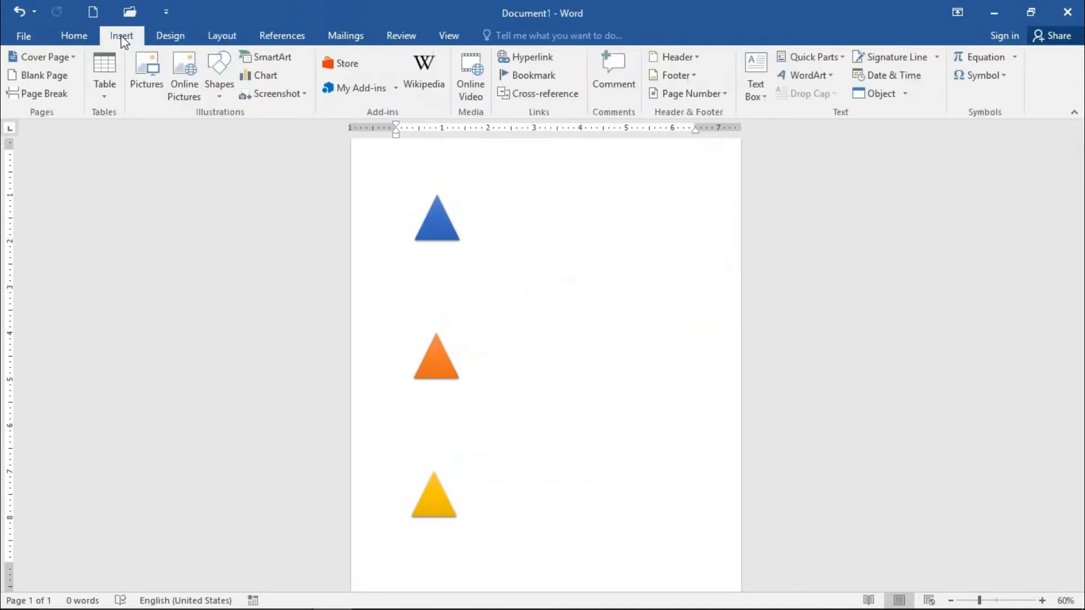
click(219, 79)
click(288, 130)
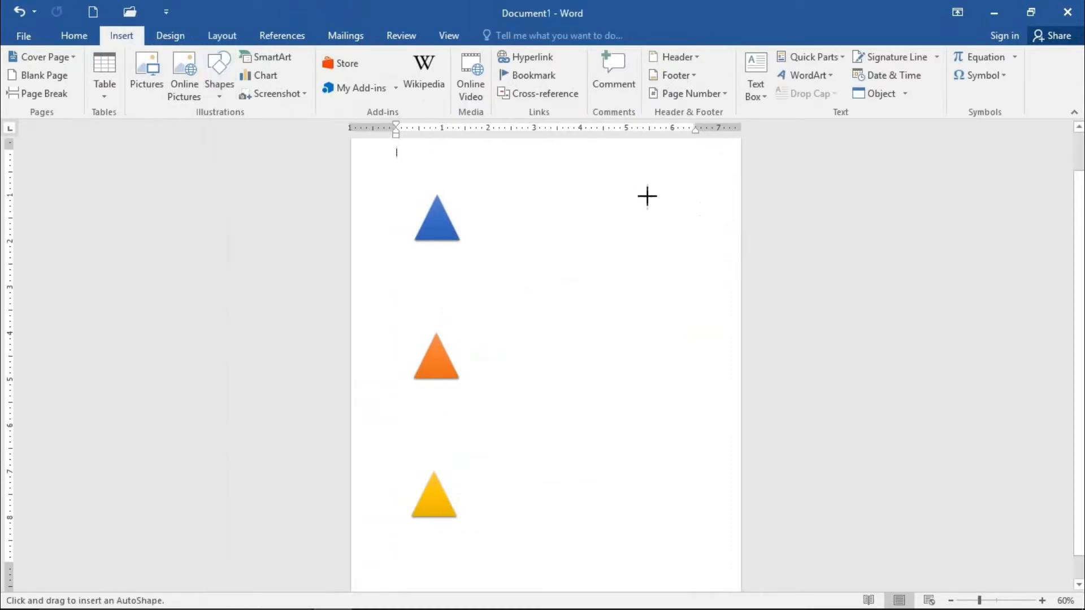
drag(632, 179, 661, 232)
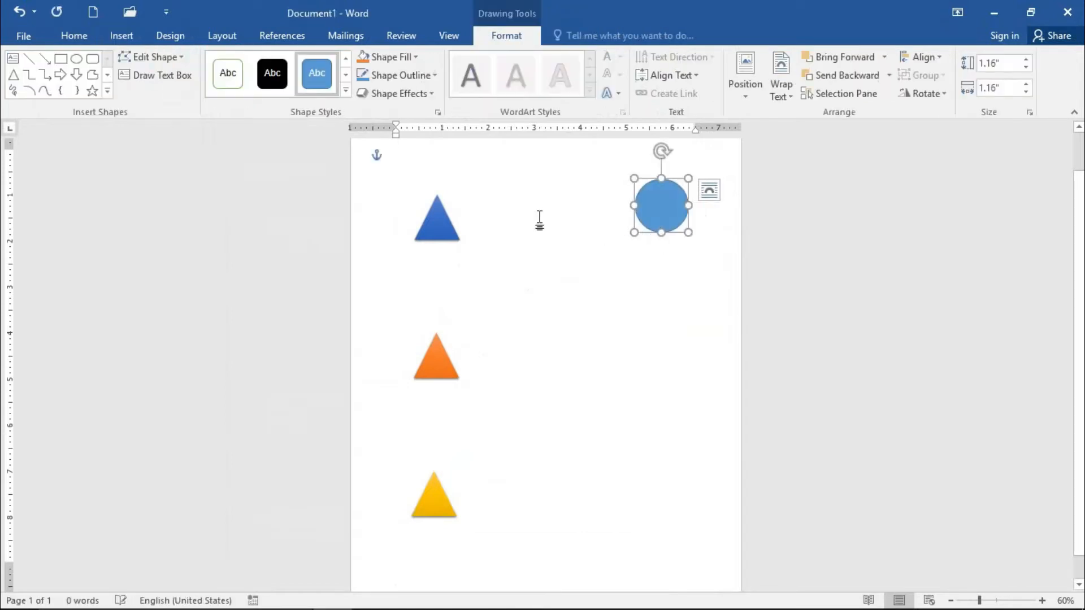
click(346, 90)
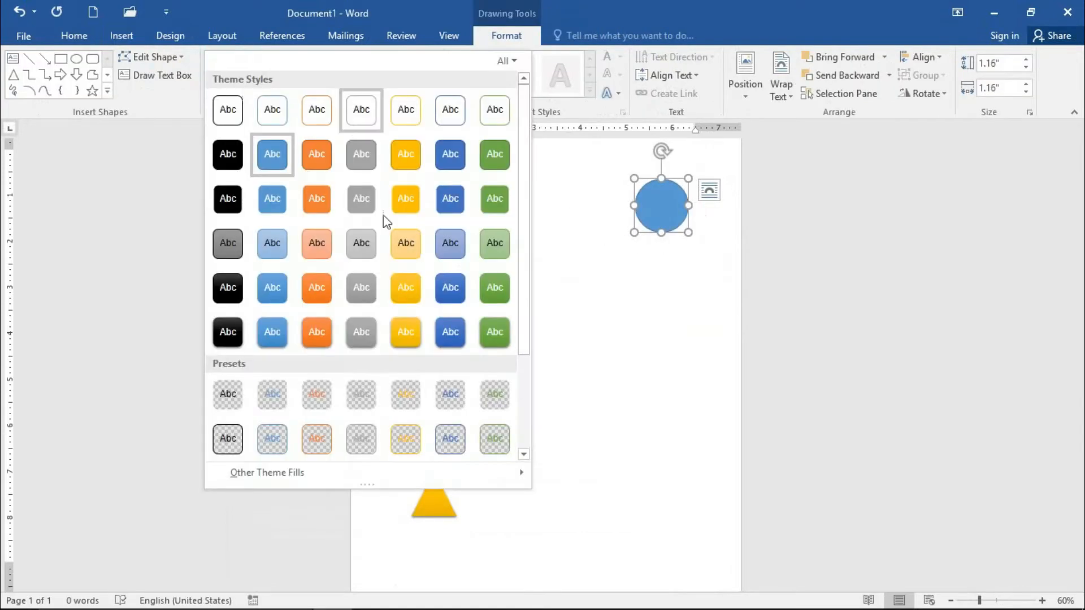
click(445, 277)
click(499, 282)
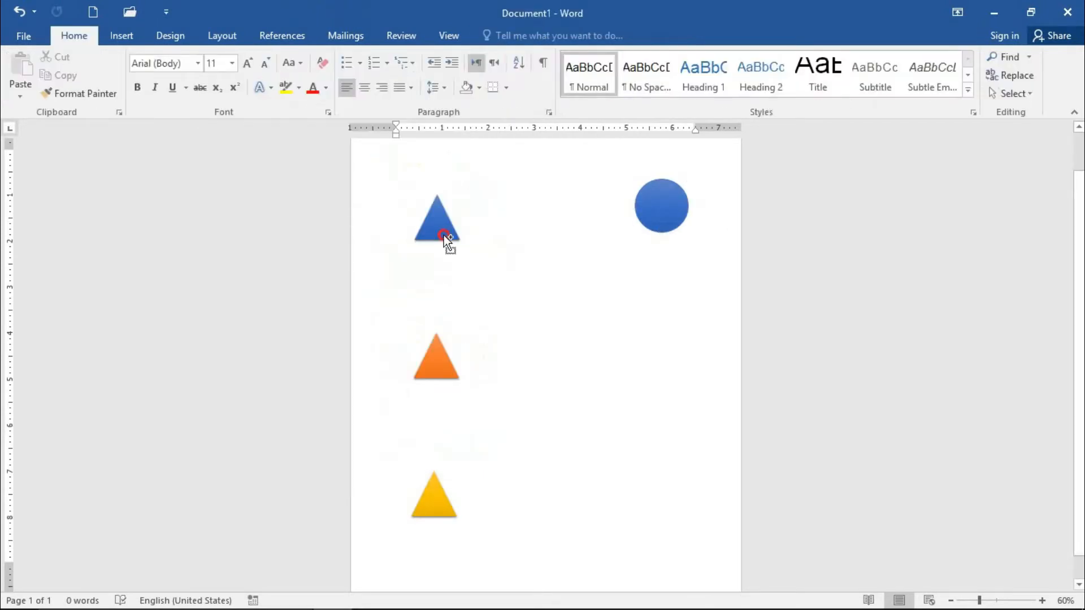
Select the three triangles and the circle, set the reference to Align Selected Objects, and apply Align Right
click(443, 235)
shift+click(449, 353)
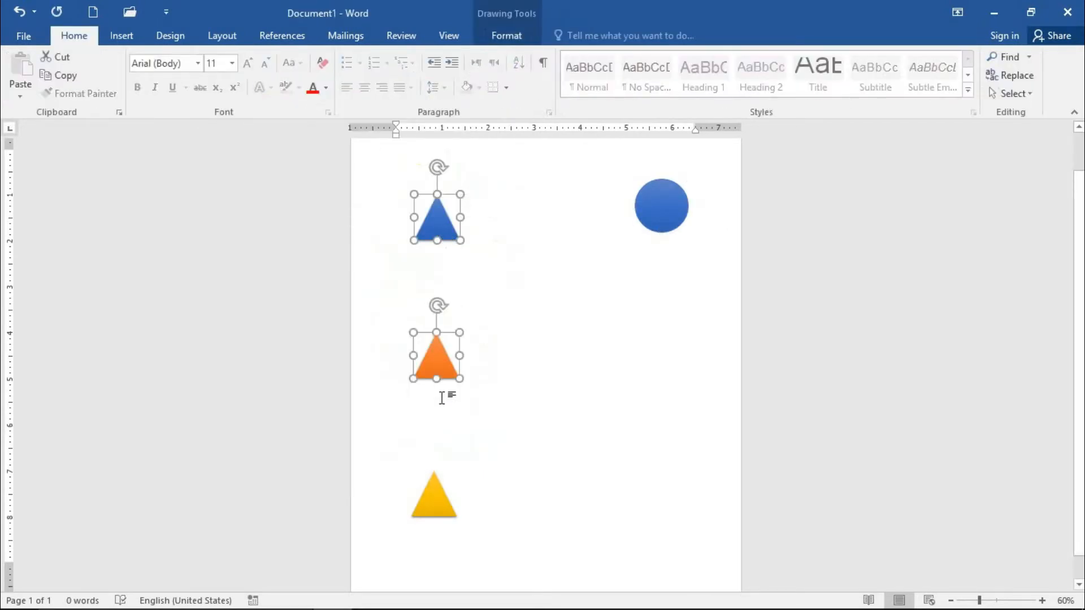
shift+click(434, 491)
shift+click(647, 226)
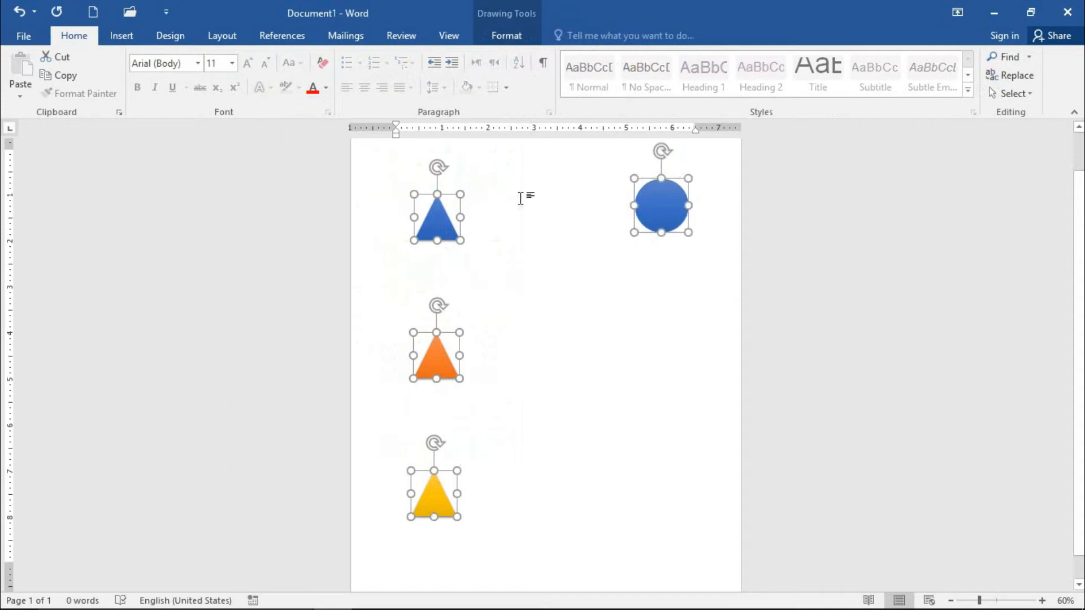
click(242, 43)
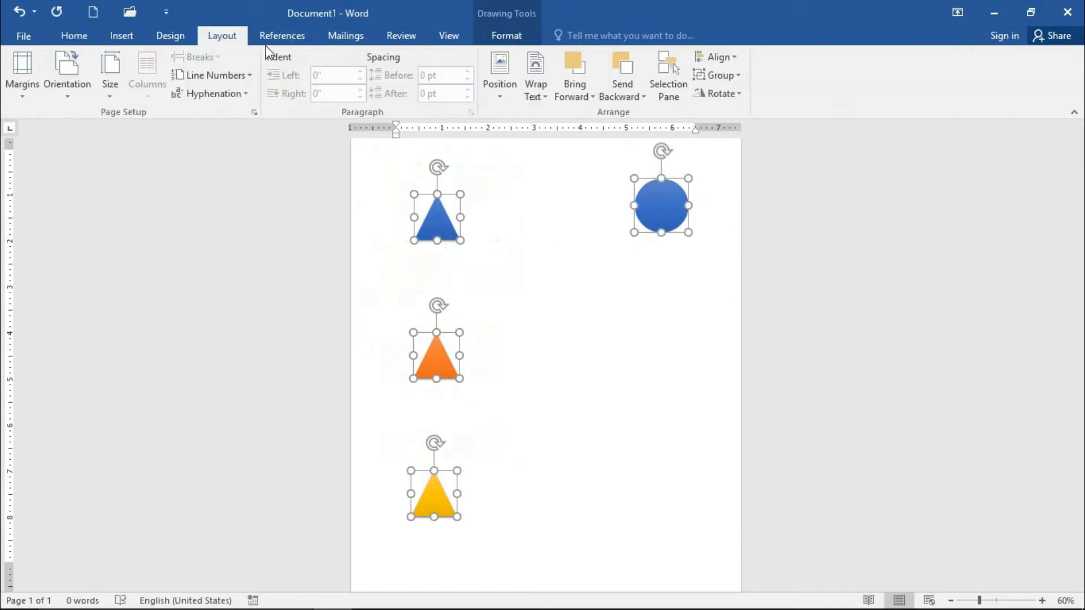
click(718, 57)
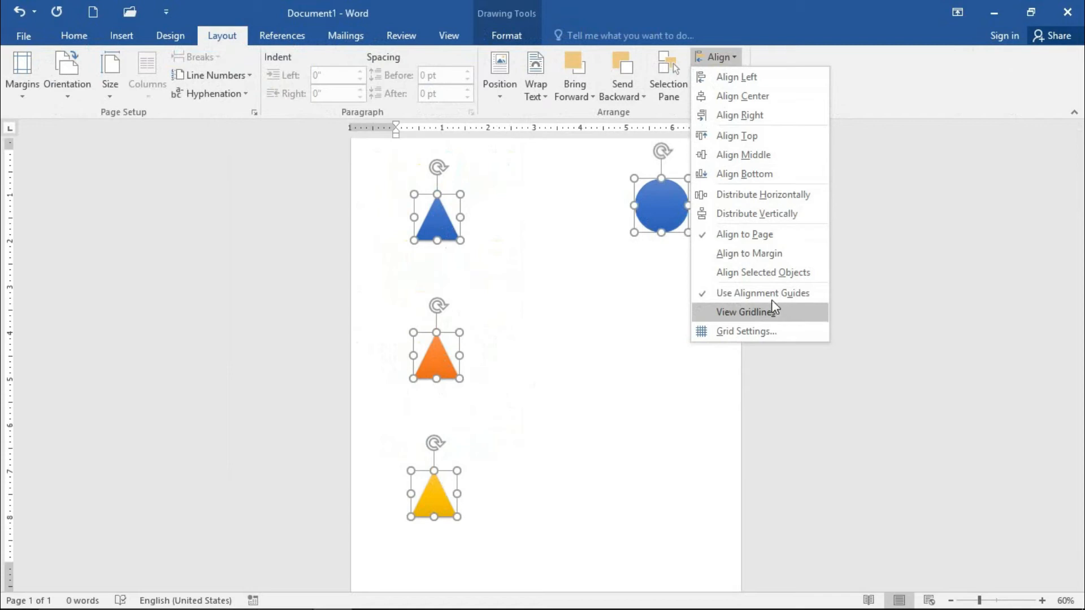
click(745, 273)
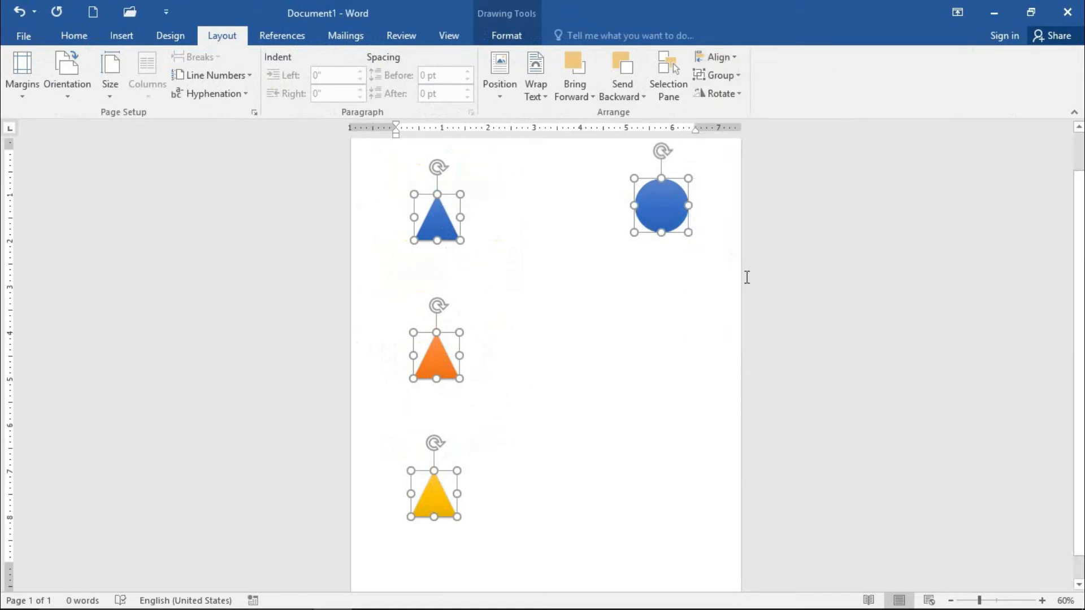
click(717, 57)
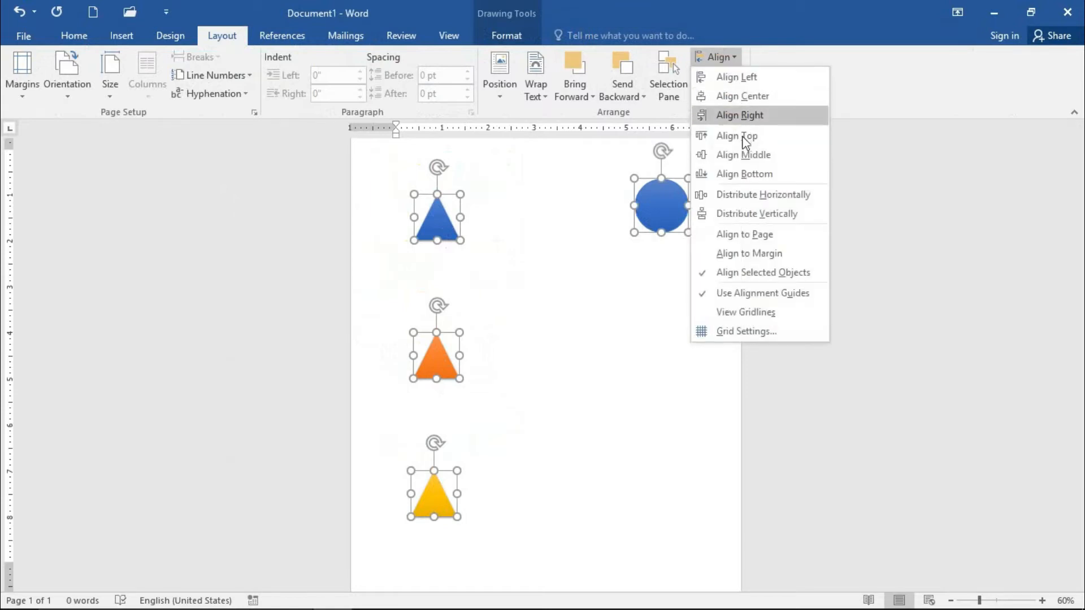
click(747, 117)
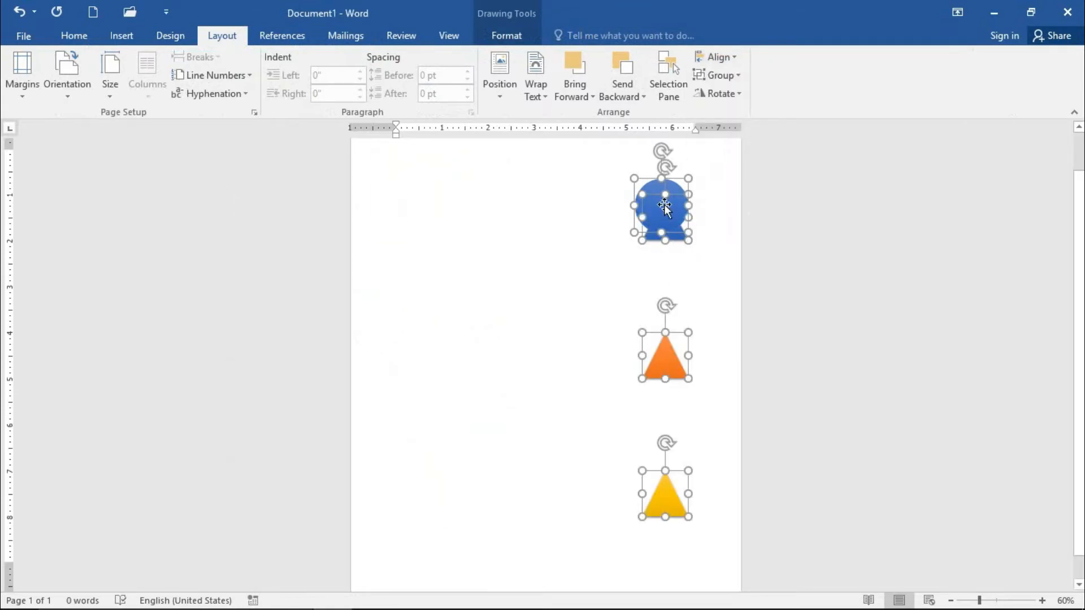
Move the blue triangle down below the circle and the yellow triangle up closer to the orange one
drag(664, 231, 669, 293)
click(588, 270)
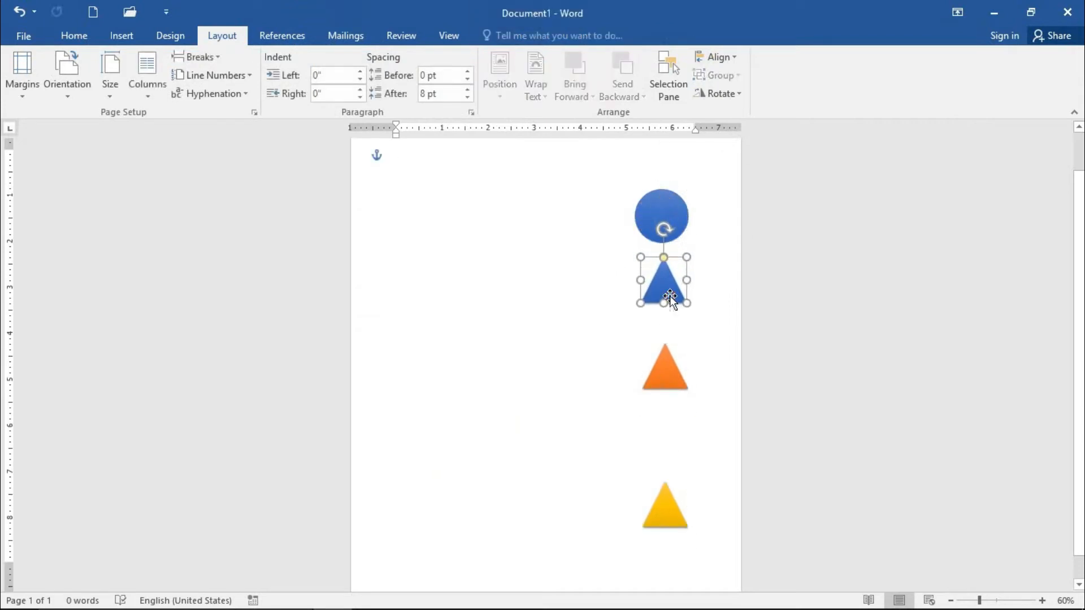
click(845, 300)
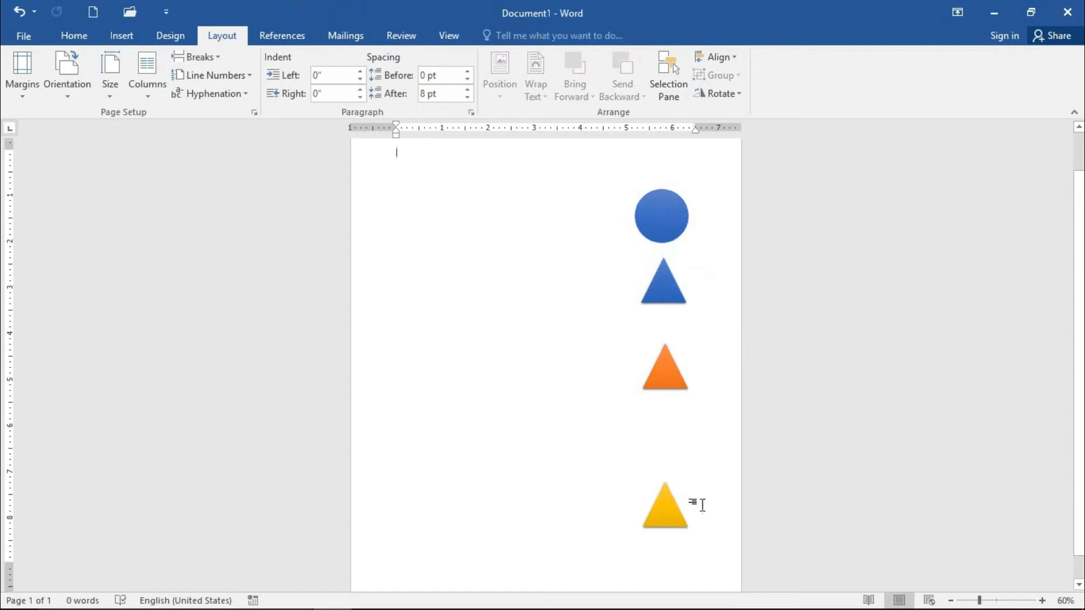
drag(680, 497, 682, 450)
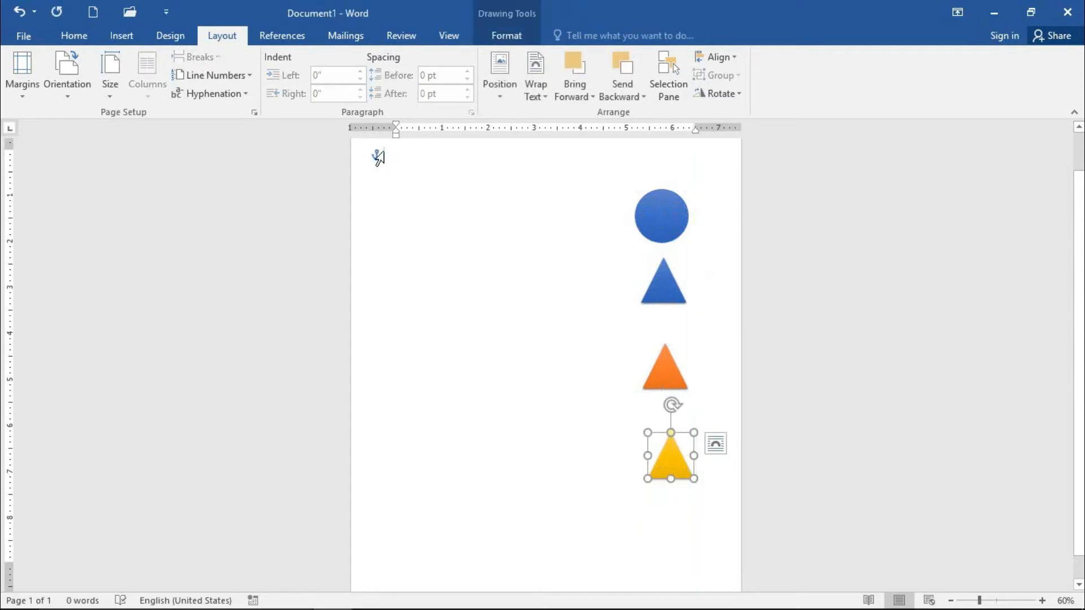
Draw a small oval about 0.67" high and 0.74" wide near the page's upper left
click(718, 57)
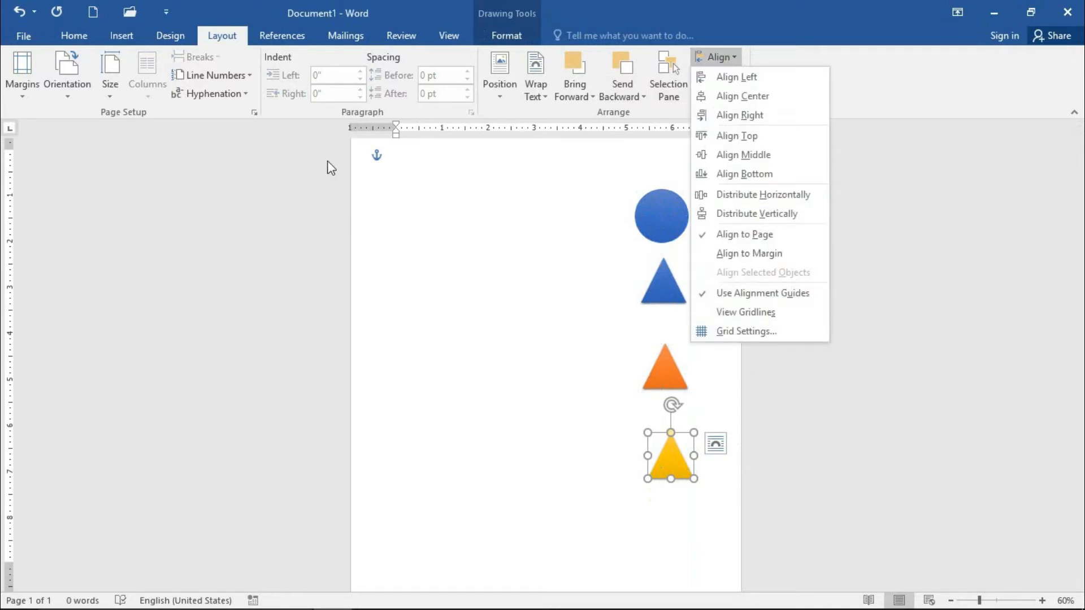
click(416, 218)
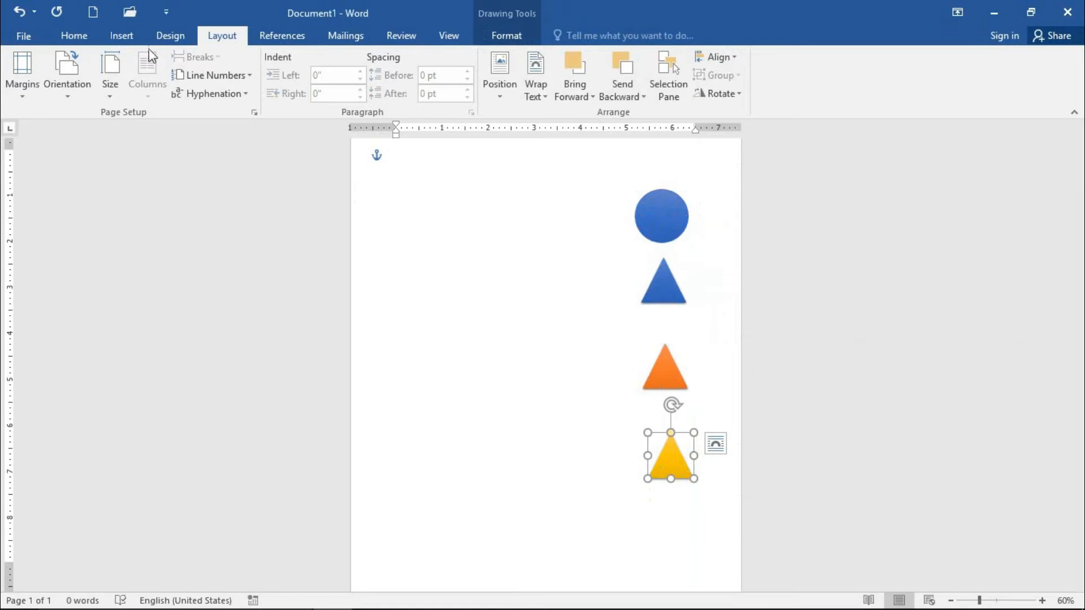
click(111, 76)
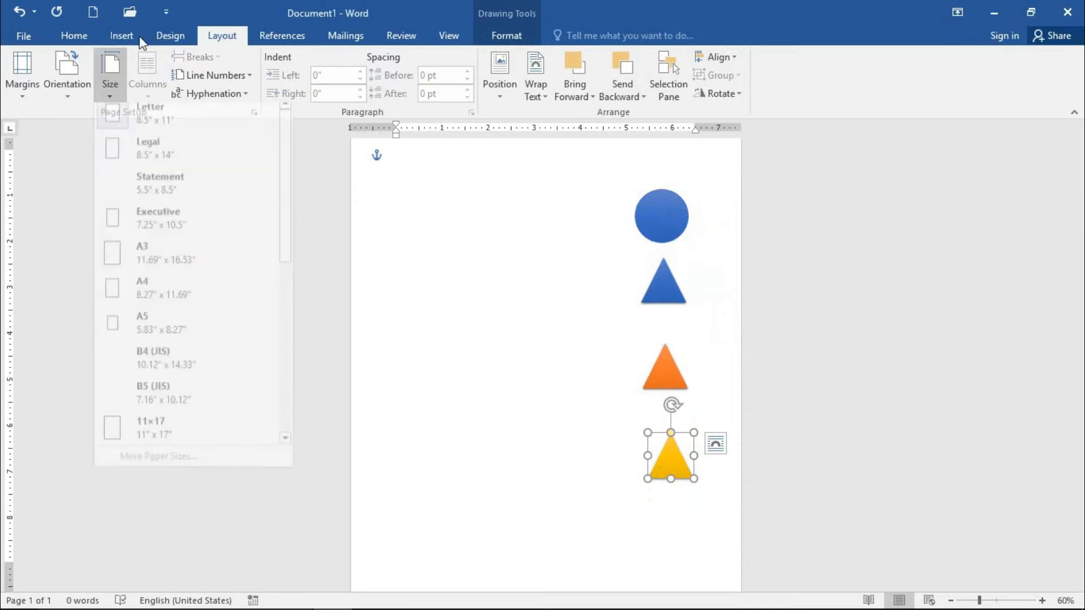
click(121, 36)
click(219, 74)
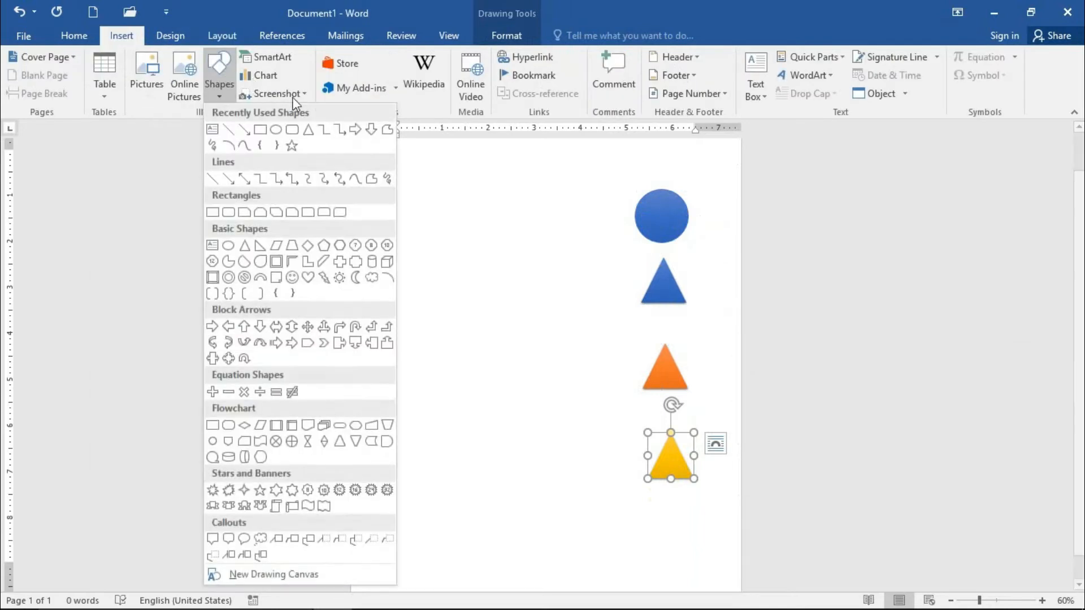
click(276, 129)
drag(406, 163, 441, 194)
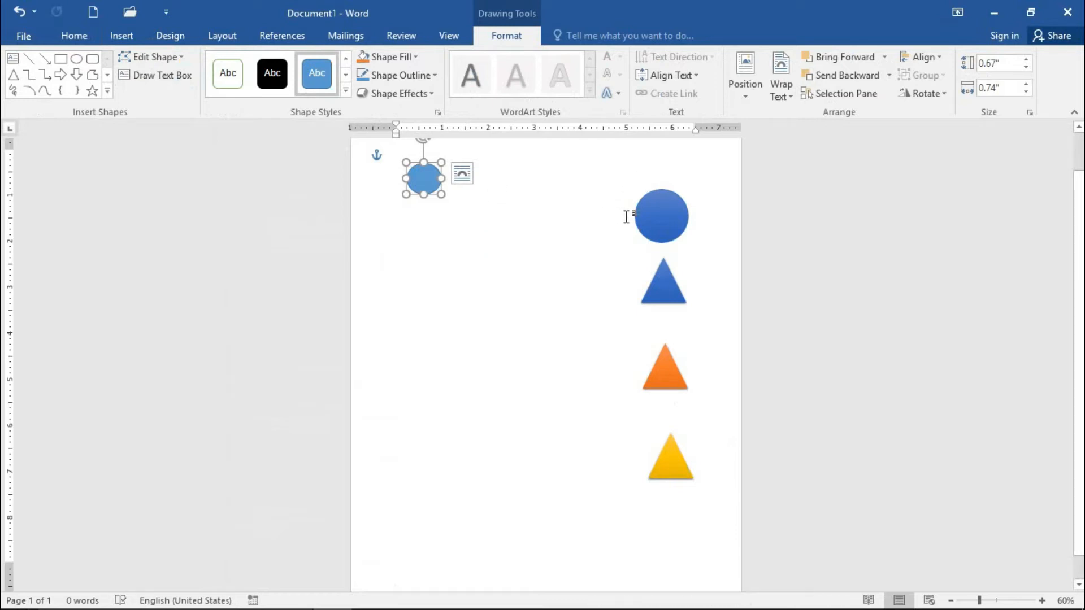
Add the dark blue circle and all three triangles to the oval's selection and apply Align Left relative to the selected objects
shift+click(648, 219)
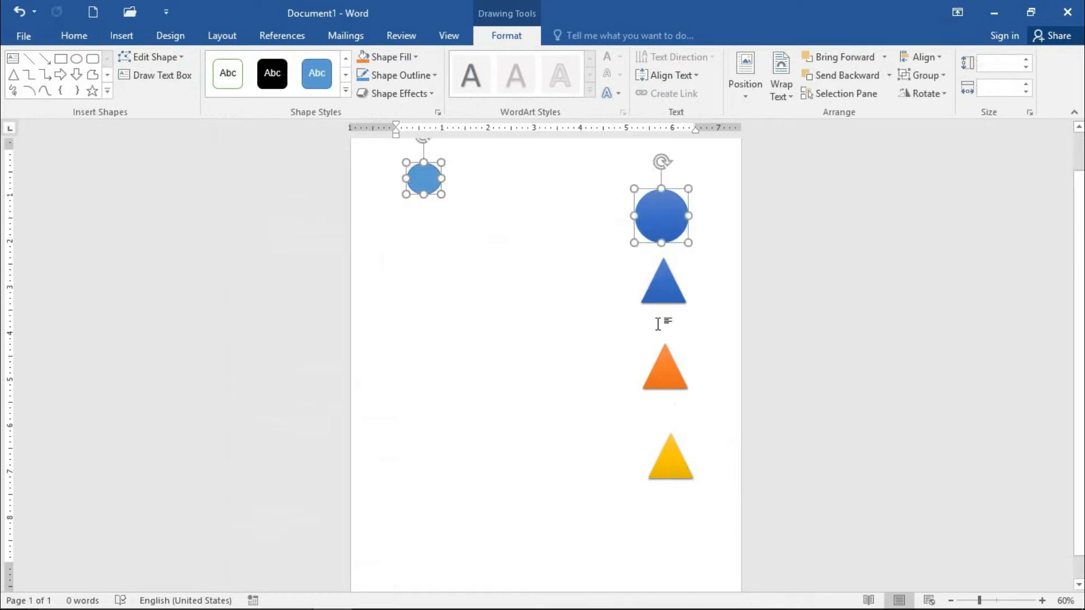
shift+click(661, 288)
shift+click(665, 370)
shift+click(683, 476)
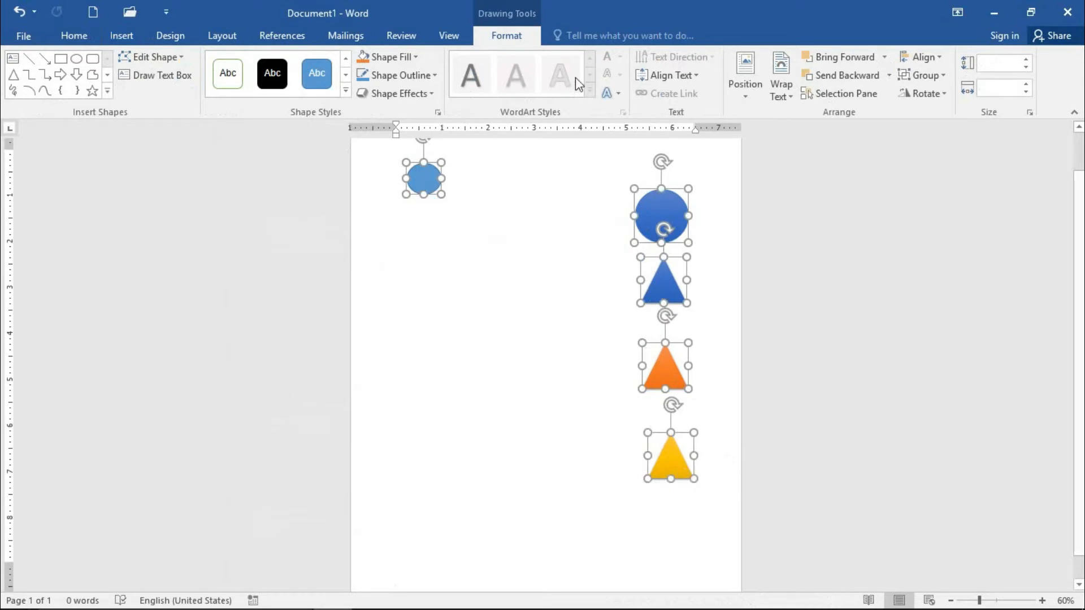
click(222, 35)
click(713, 57)
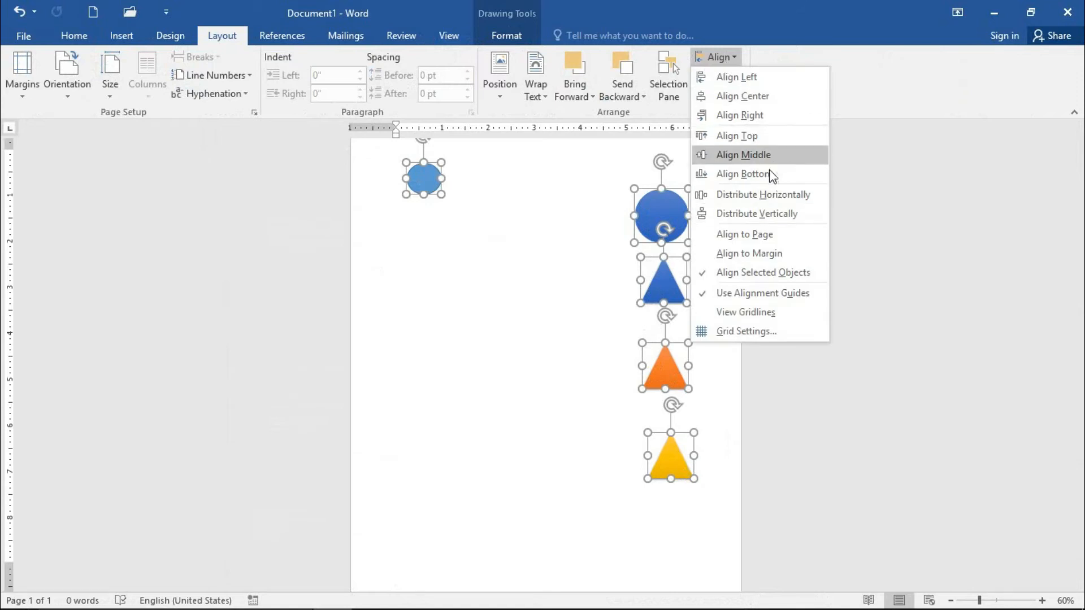
click(714, 78)
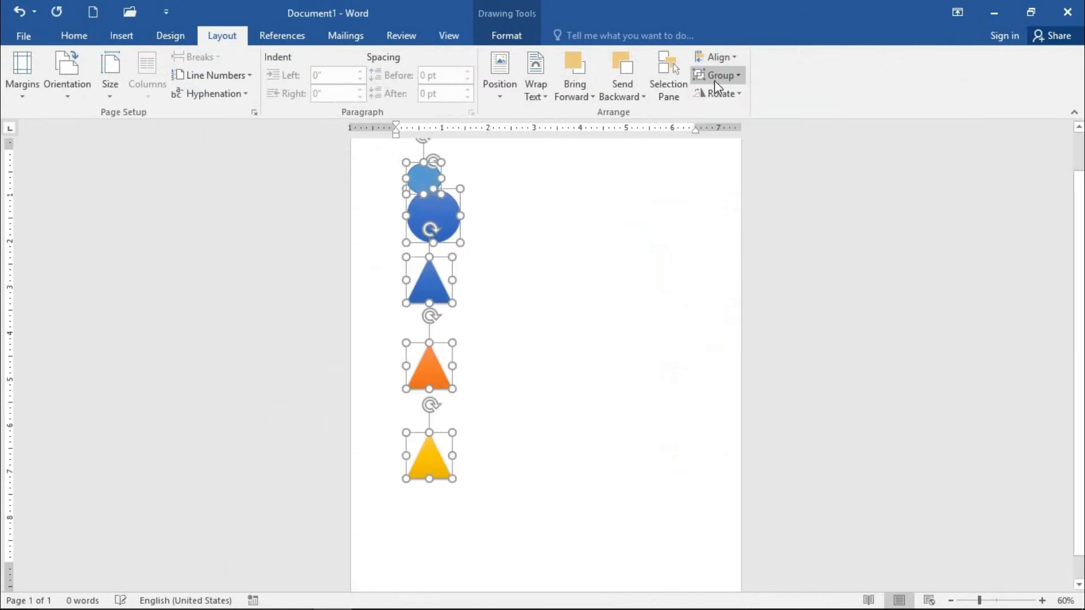
Move the large dark blue circle slightly down, clear of the small oval, and clear the selection
click(671, 219)
drag(429, 221, 425, 231)
click(569, 259)
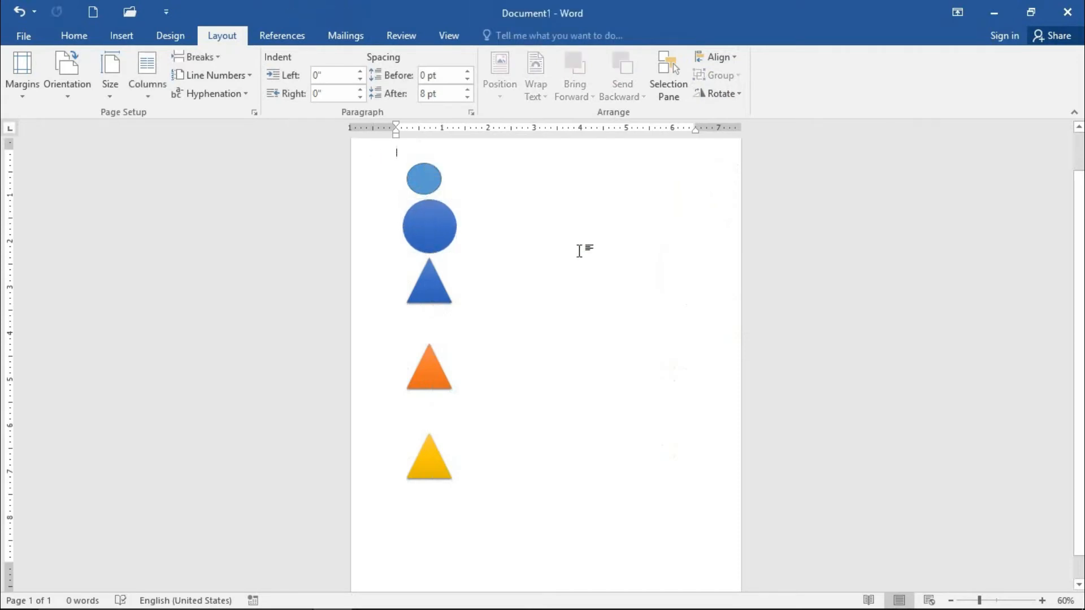
Delete the small oval, the large circle and the blue triangle from the page
click(436, 178)
key(Delete)
click(431, 219)
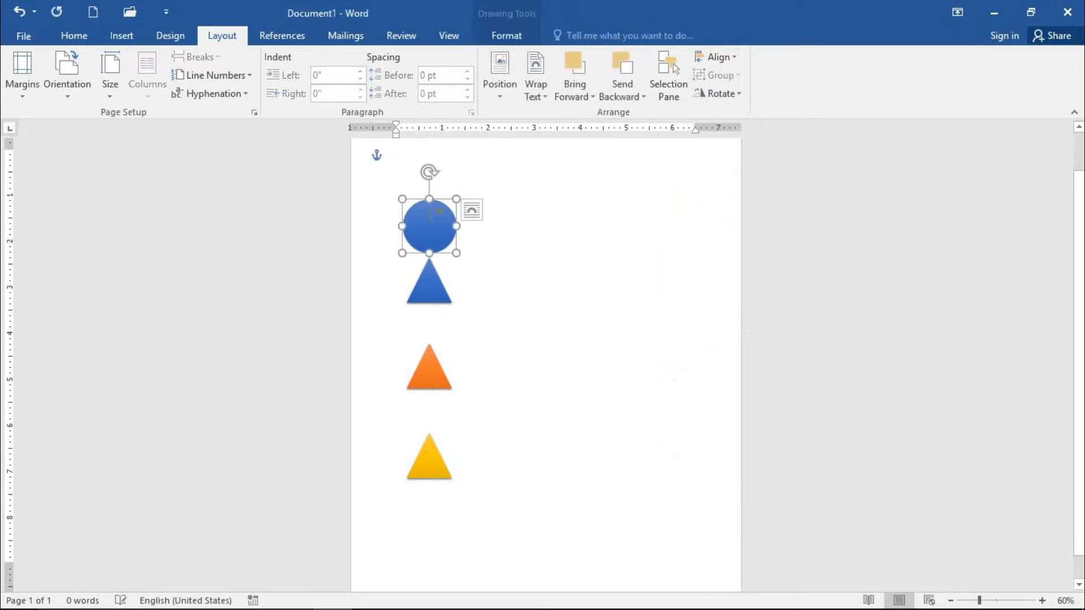
key(Delete)
click(435, 298)
key(Delete)
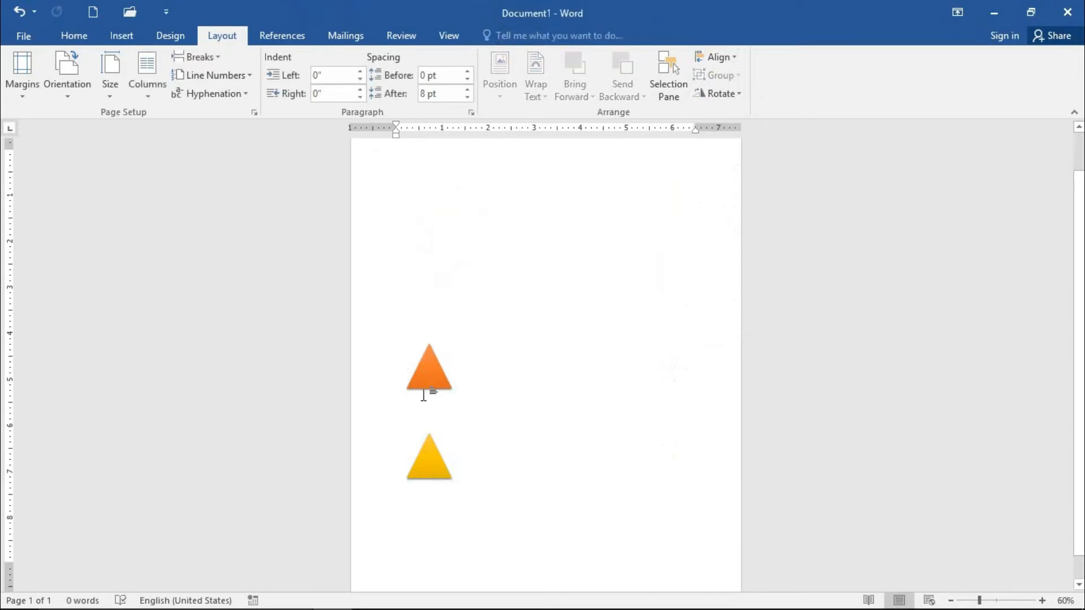
Turn on the display of gridlines in the document
scroll(461, 390, down, 1)
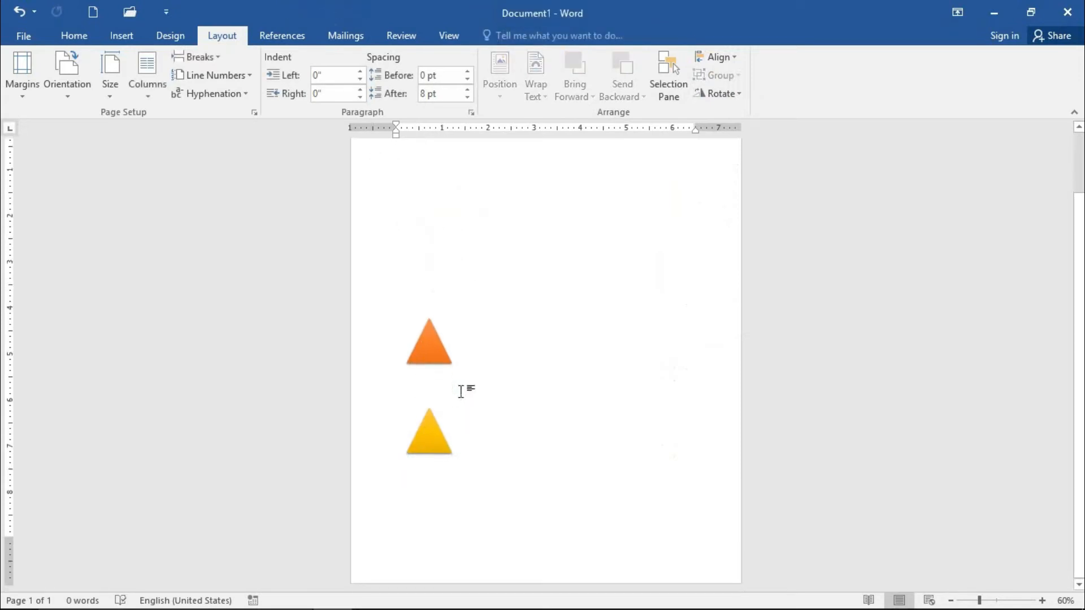
click(733, 57)
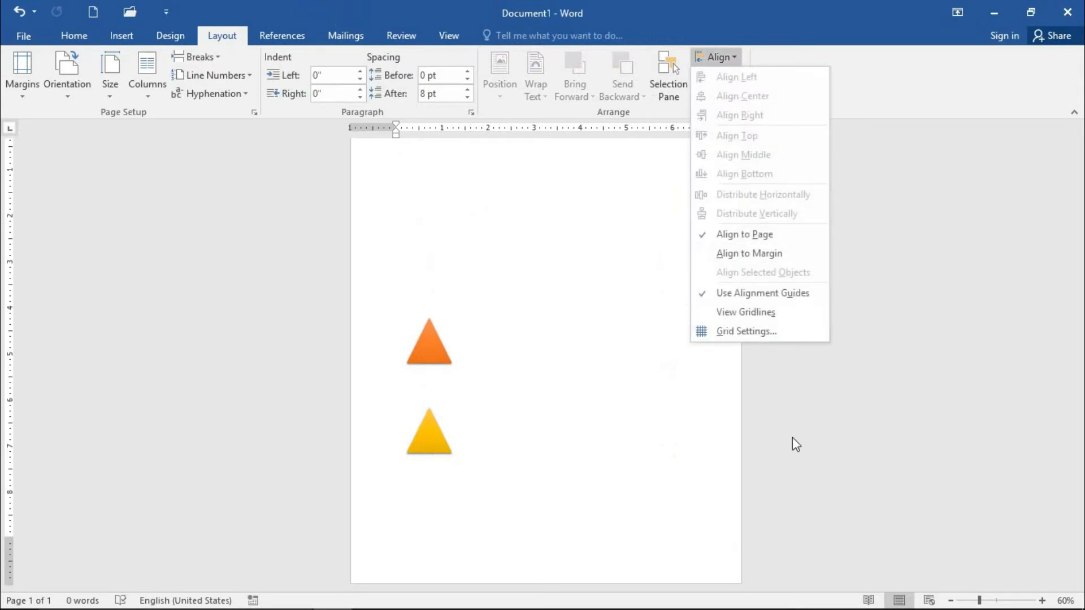
click(746, 312)
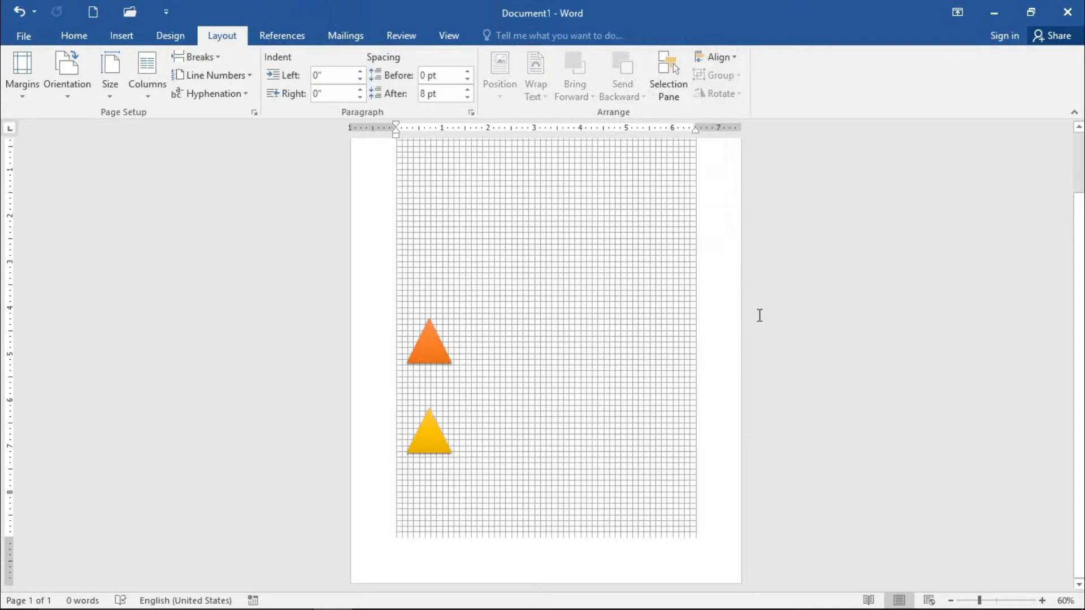
Examine the gridlines and the two remaining triangles at different zoom levels
scroll(534, 262, up, 2)
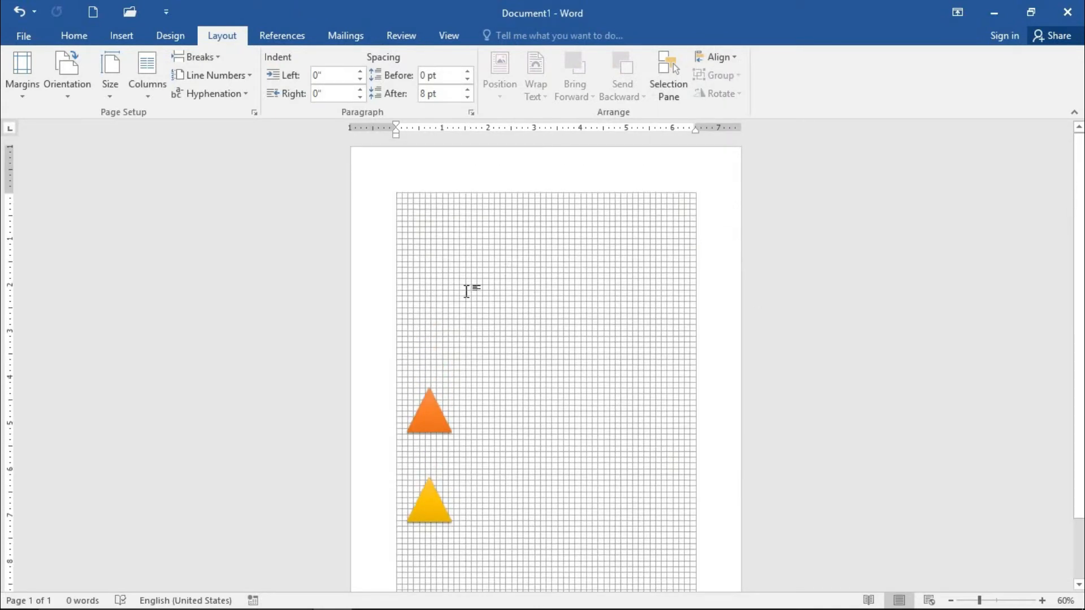
ctrl+scroll(594, 346, up, 12)
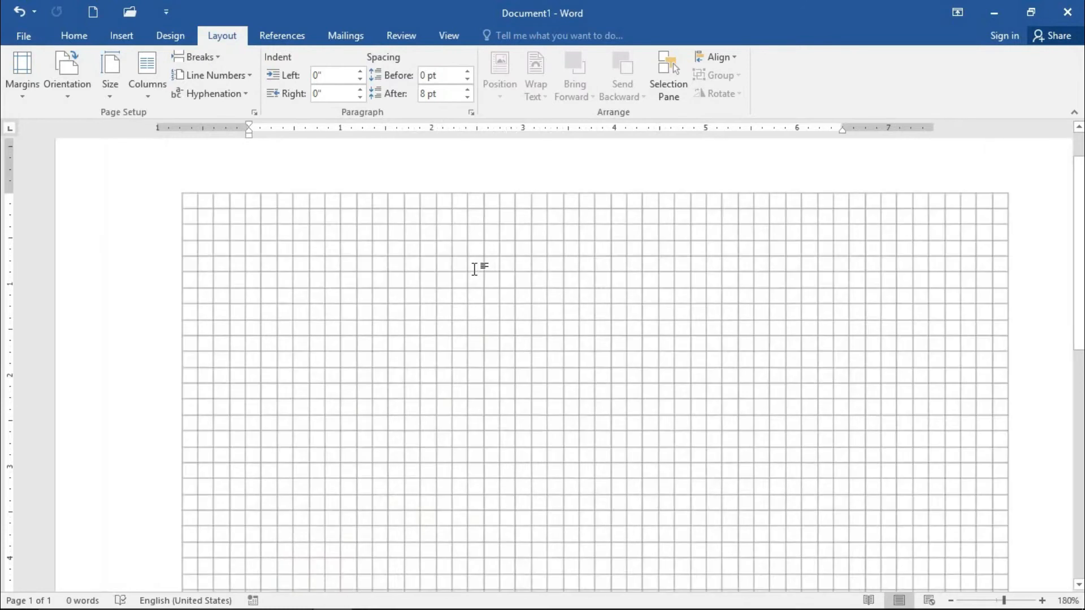
ctrl+scroll(475, 269, up, 1)
scroll(243, 253, down, 10)
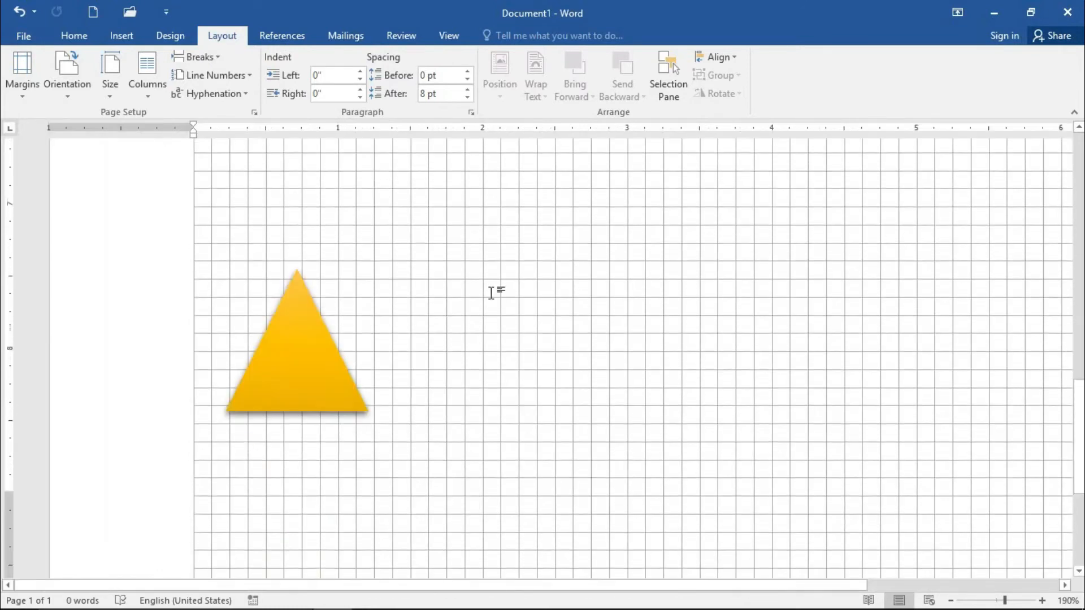
scroll(666, 307, up, 7)
scroll(785, 327, up, 3)
ctrl+scroll(729, 315, down, 9)
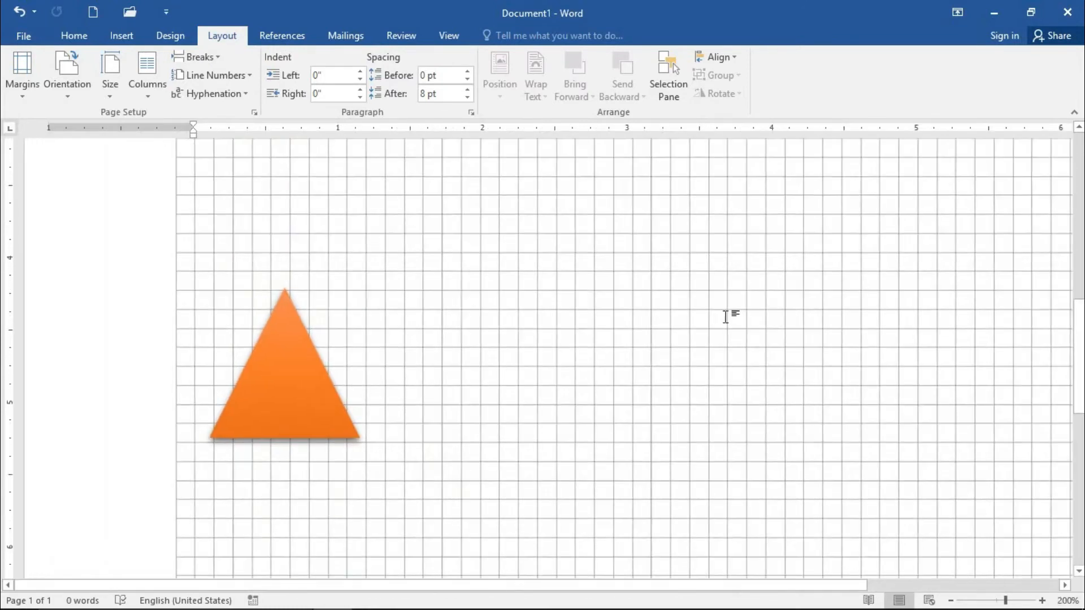
ctrl+scroll(755, 352, down, 6)
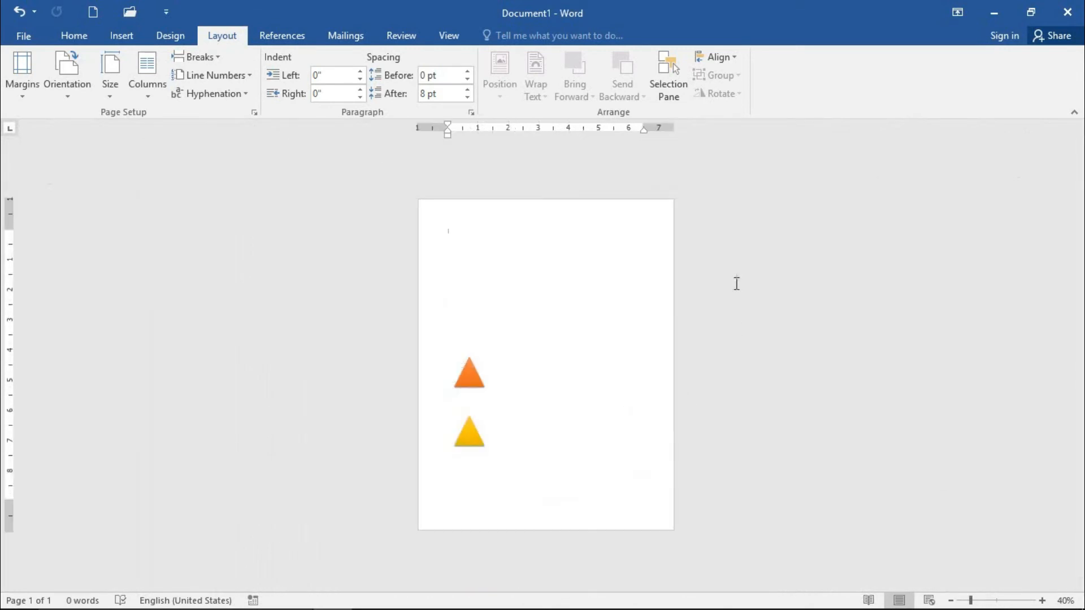
ctrl+scroll(595, 387, up, 5)
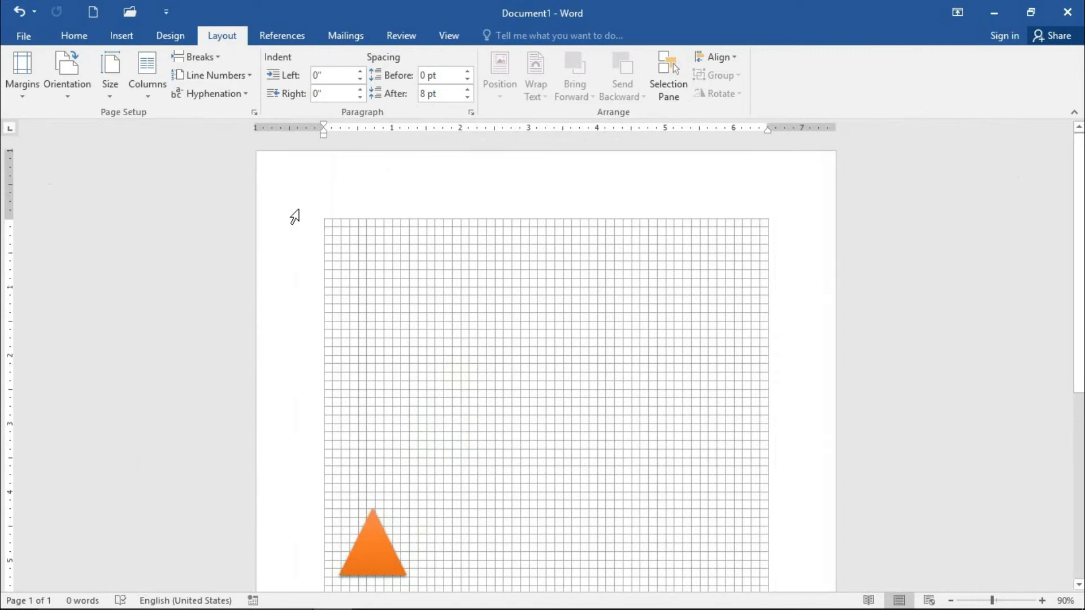
Turn off Display gridlines on screen in the grid settings and apply the change
click(734, 58)
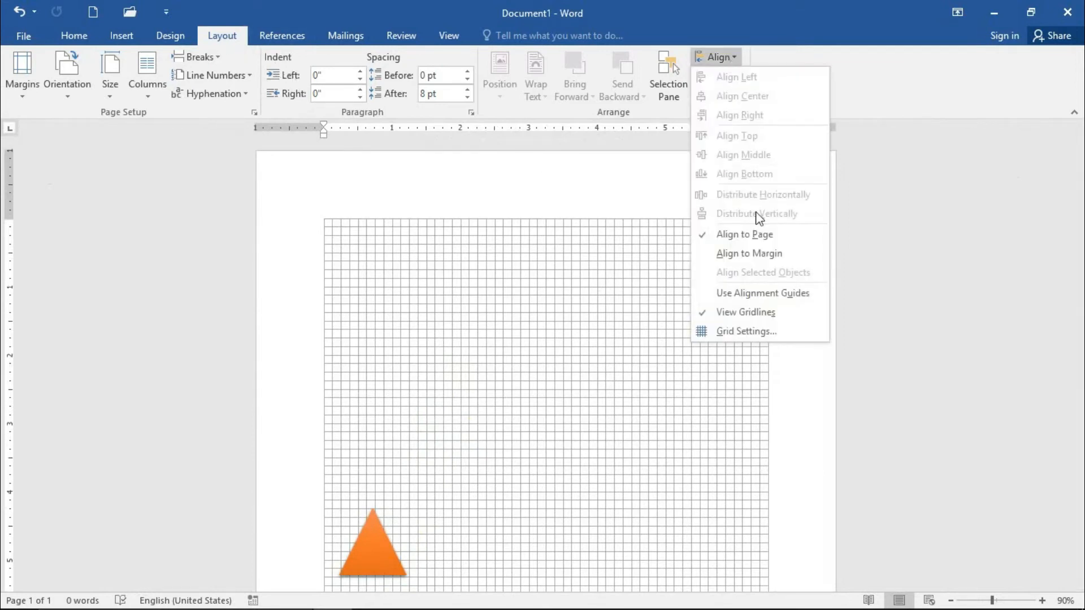
click(764, 331)
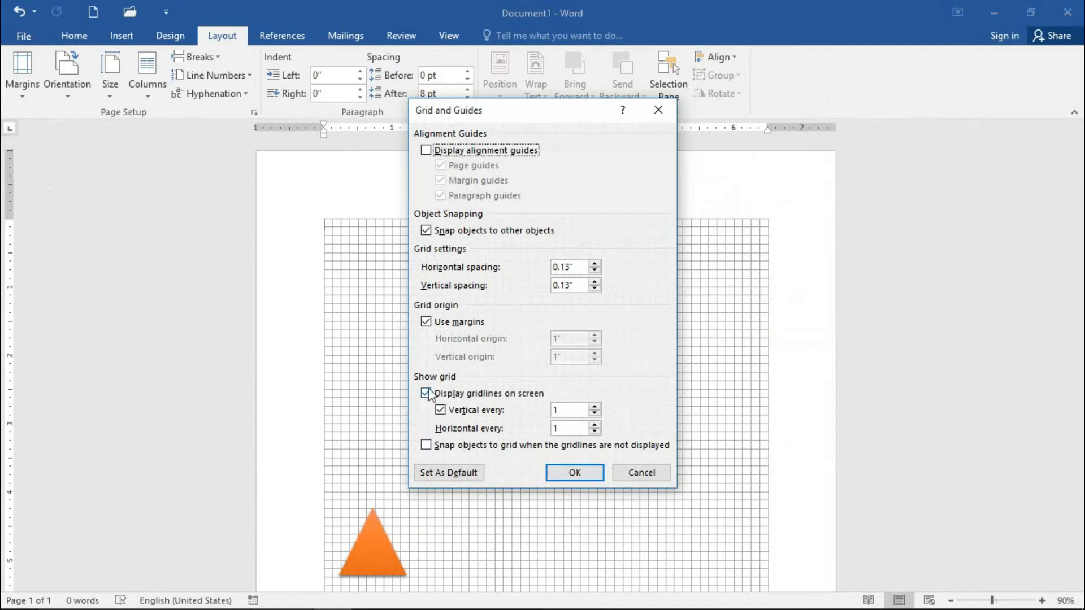
click(428, 394)
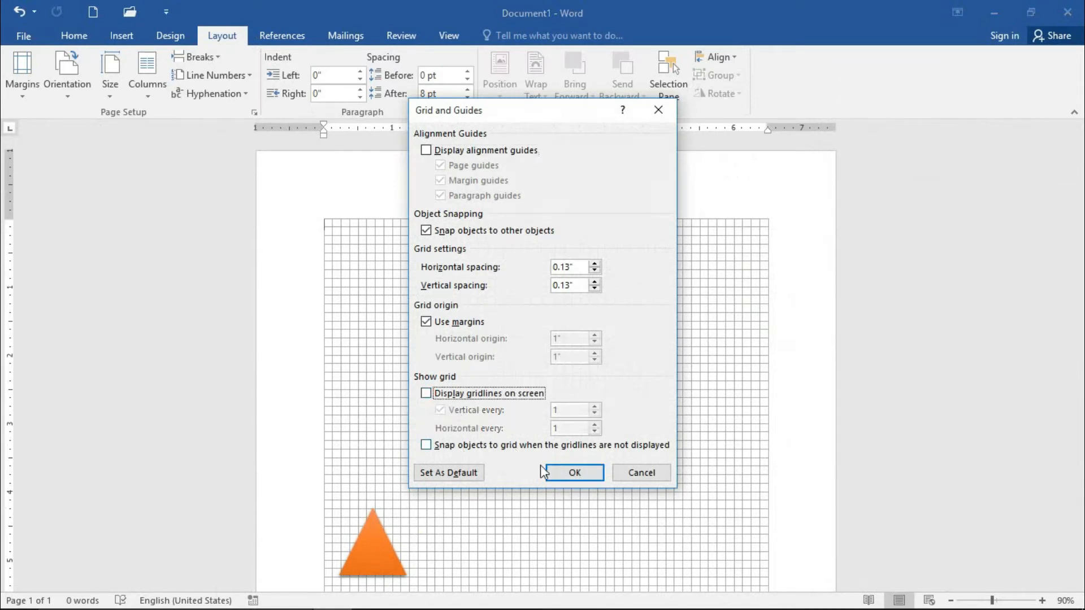
click(564, 476)
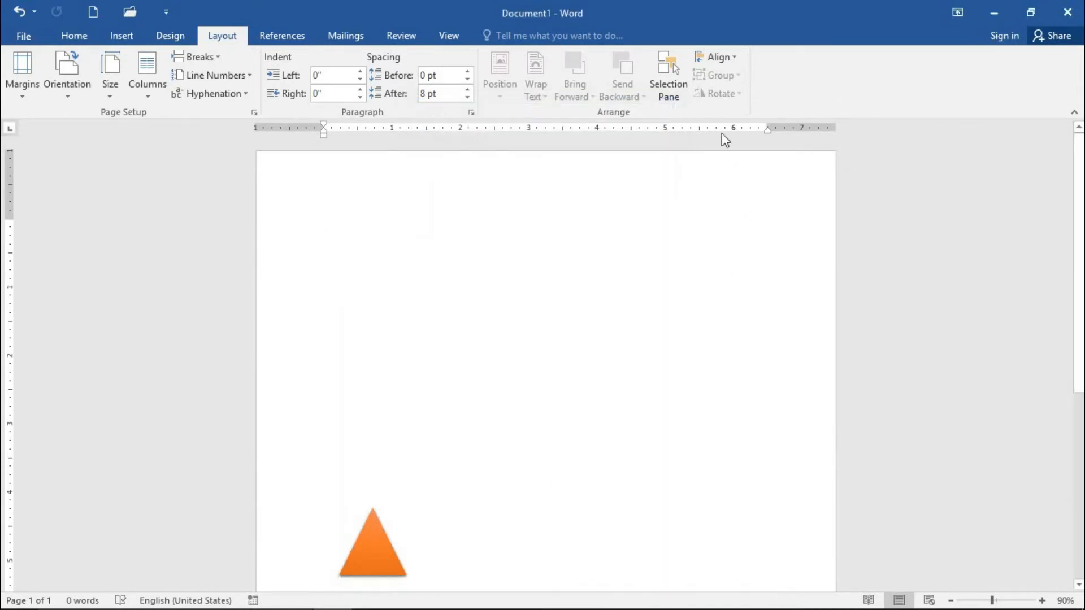
In the grid settings, display gridlines on screen at wider intervals and disable Use margins so the grid covers the whole page
click(717, 56)
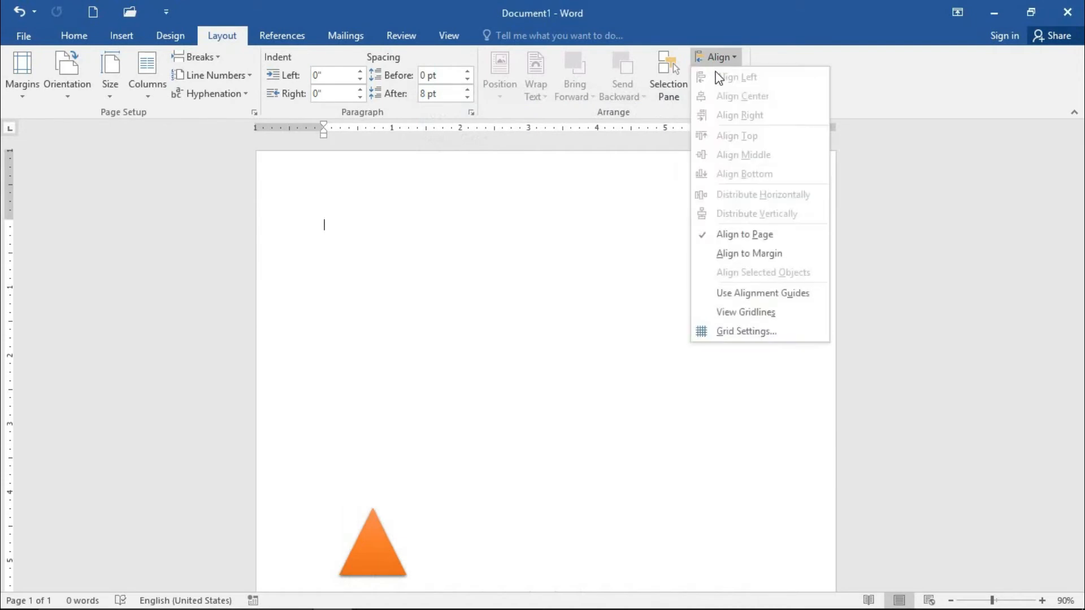
click(735, 333)
click(452, 395)
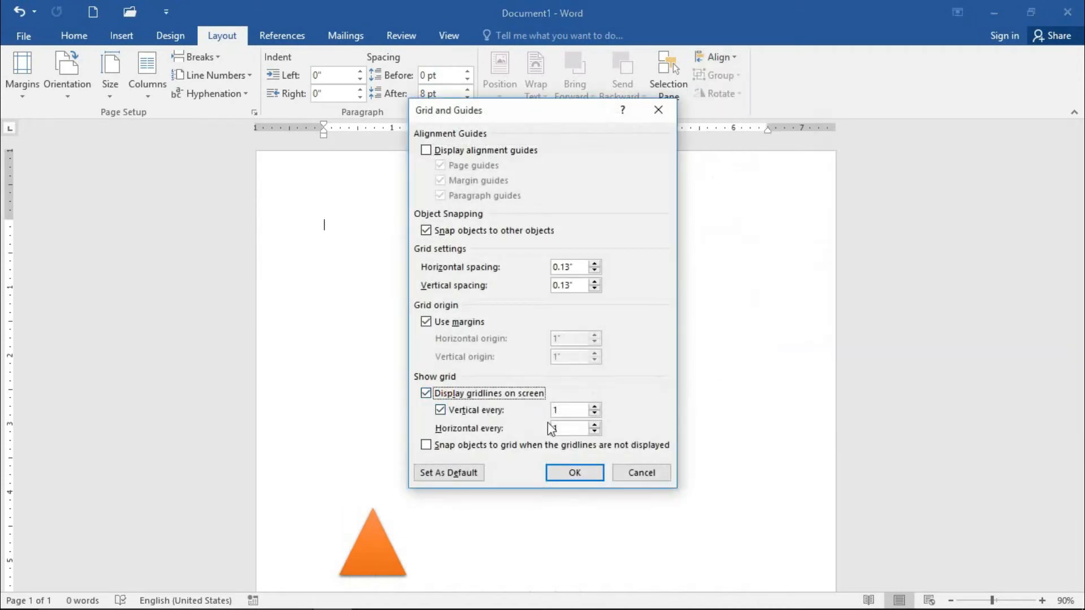
click(594, 408)
click(429, 323)
click(575, 473)
scroll(678, 386, down, 3)
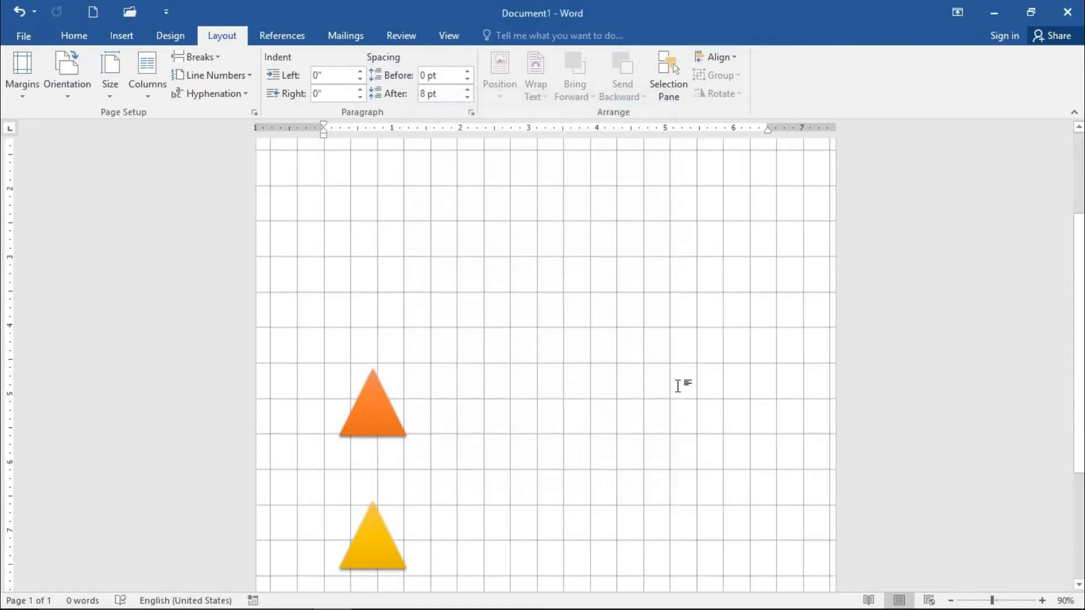
scroll(675, 396, down, 3)
ctrl+scroll(675, 396, down, 4)
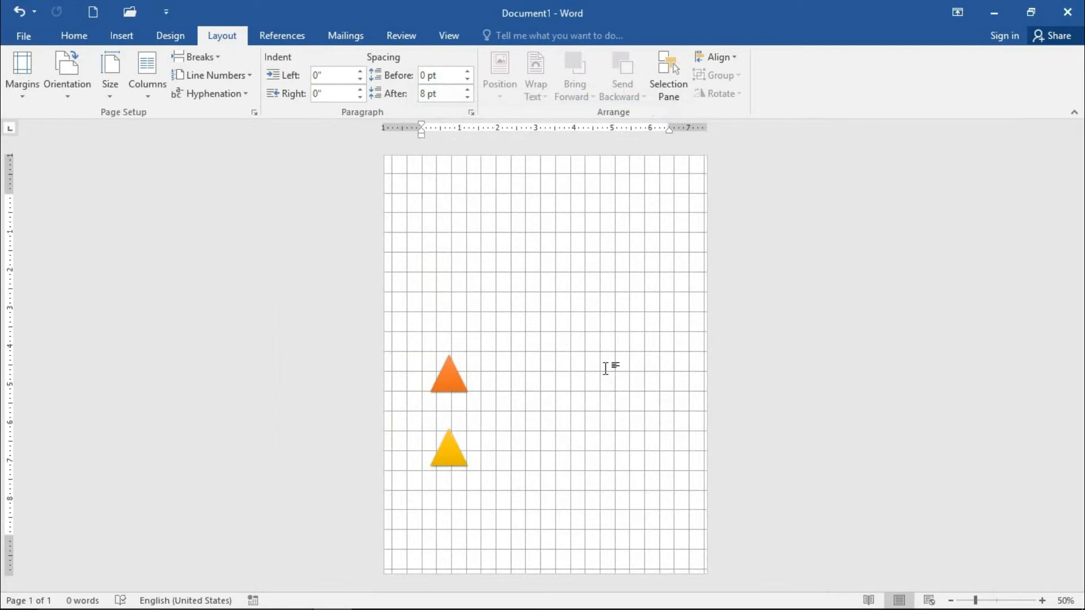
Create a new blank document and turn off its on-screen gridlines in the grid settings
click(726, 56)
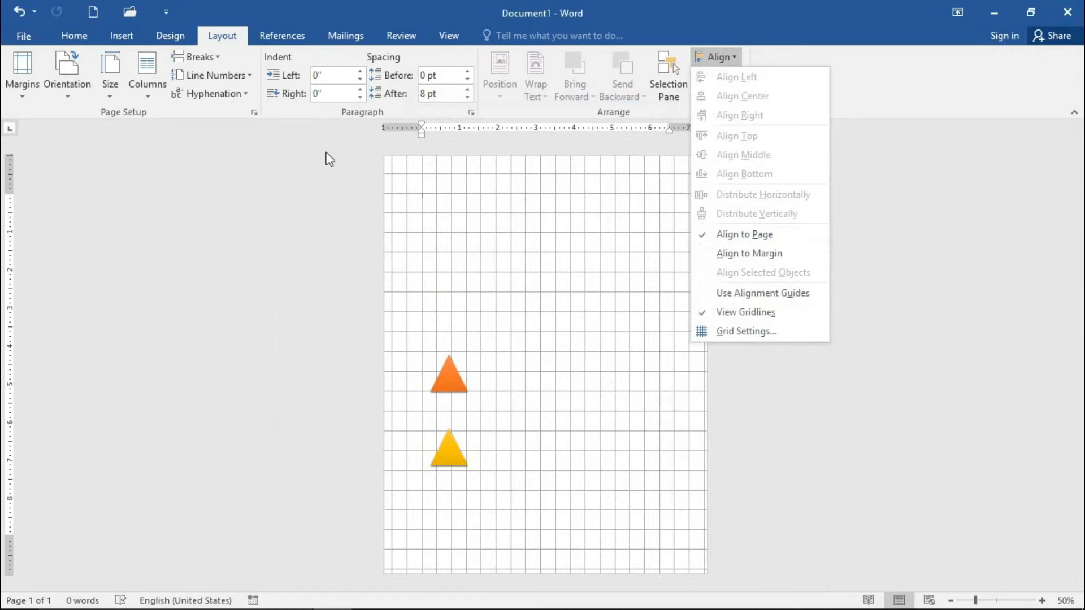
click(95, 10)
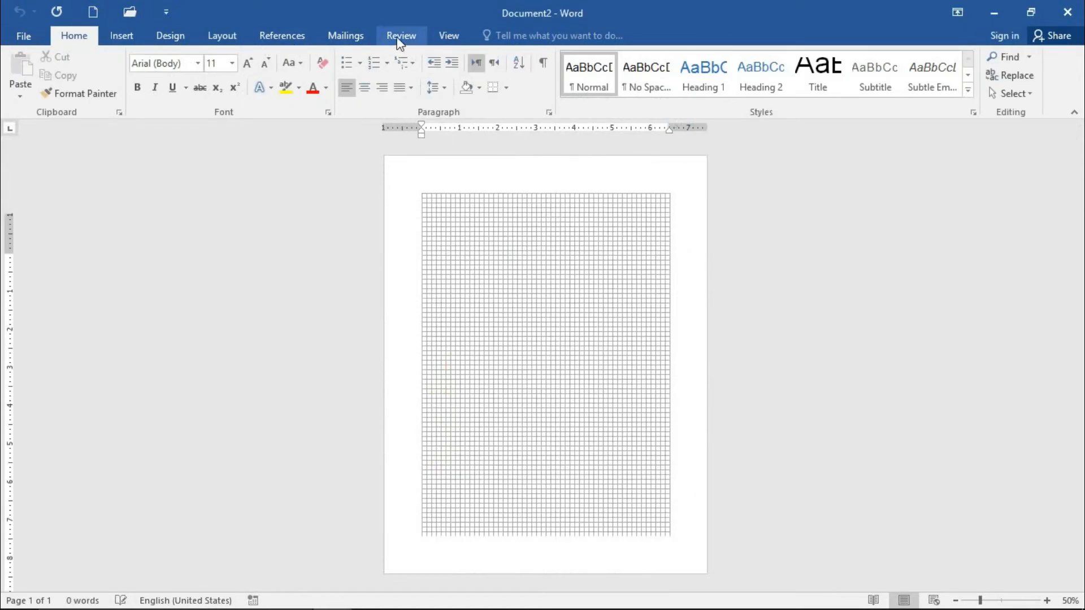
scroll(254, 50, down, 3)
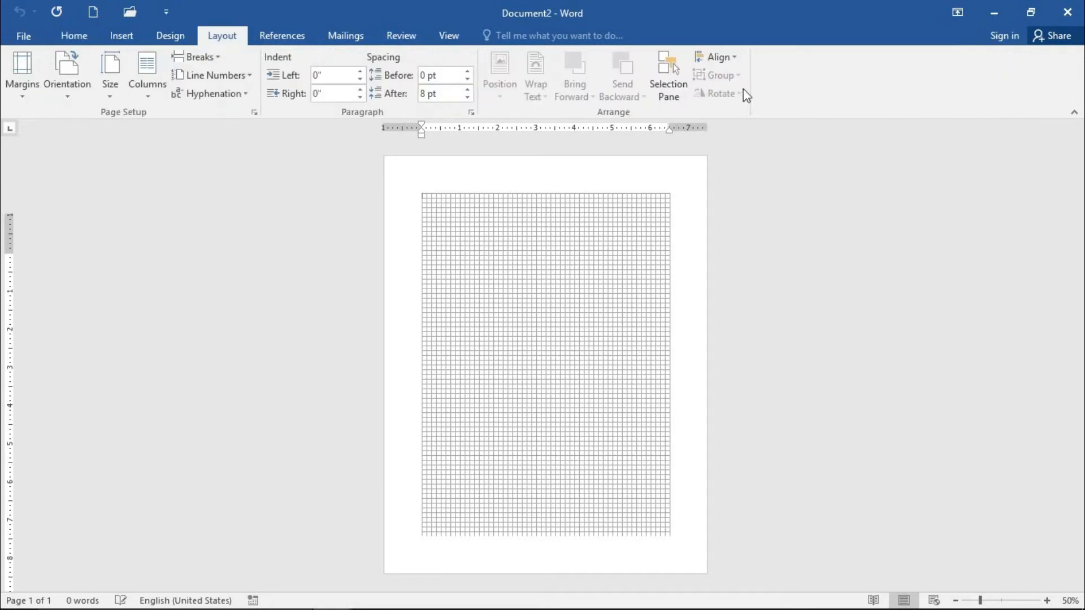
click(713, 58)
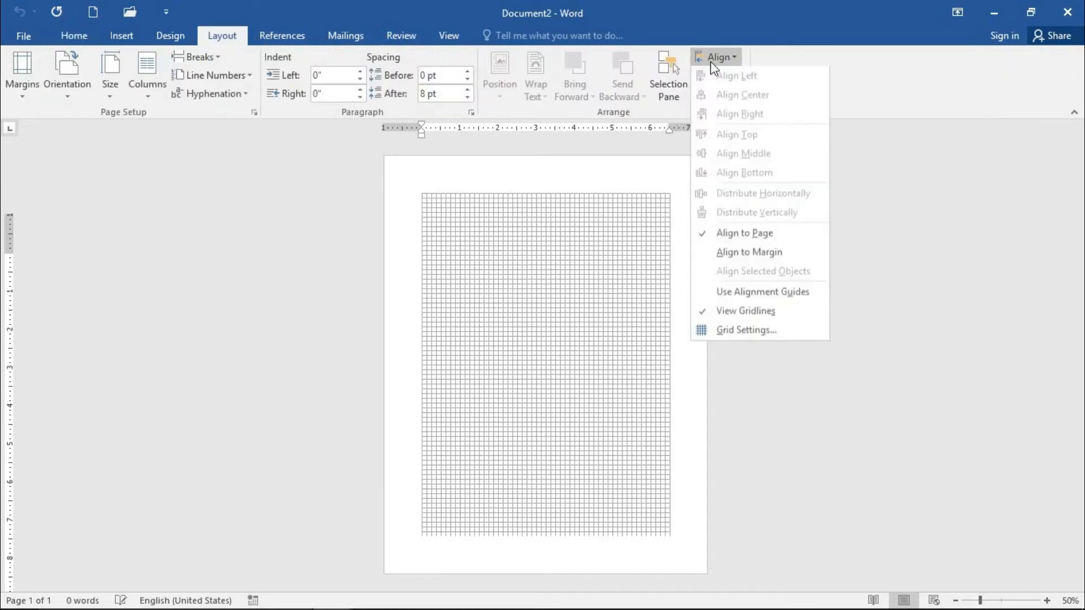
click(758, 328)
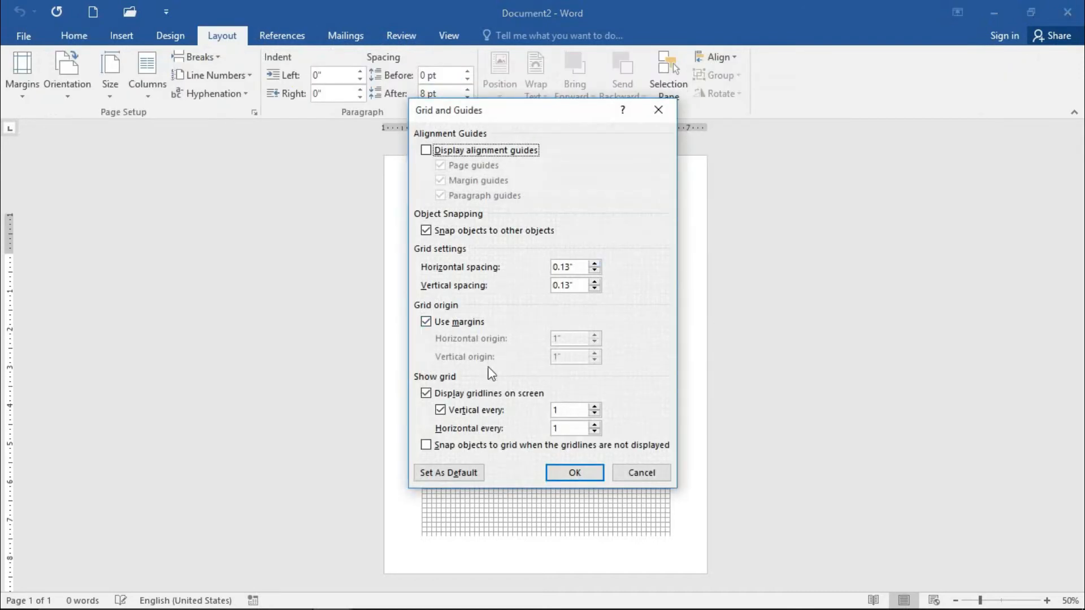
click(477, 392)
click(576, 473)
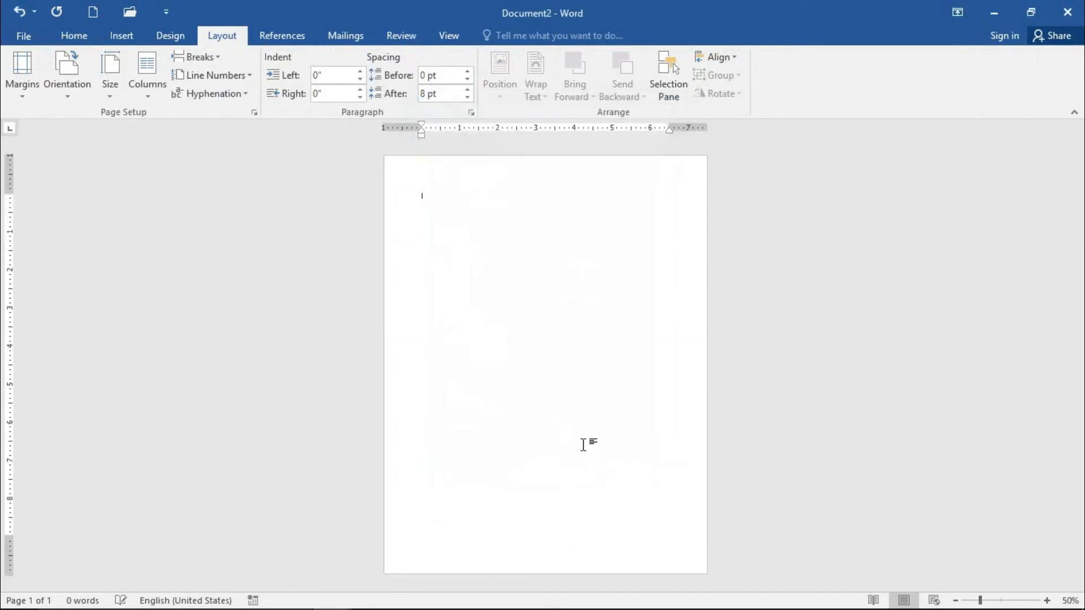
Draw a rounded rectangle about 1.79" wide and 1.43" high near the centre of the page's upper part
scroll(559, 266, up, 6)
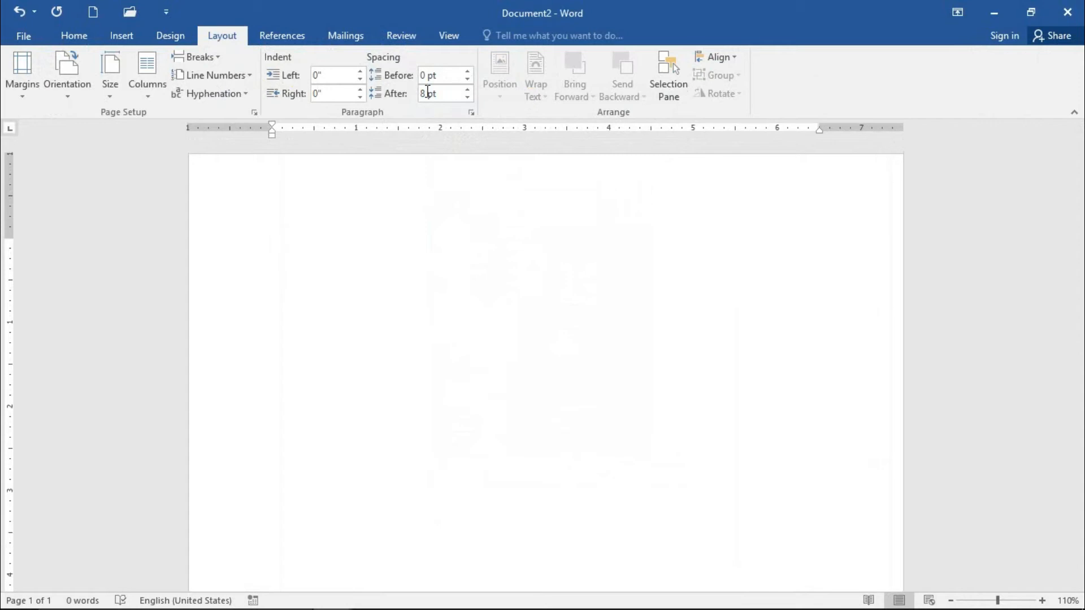
click(116, 35)
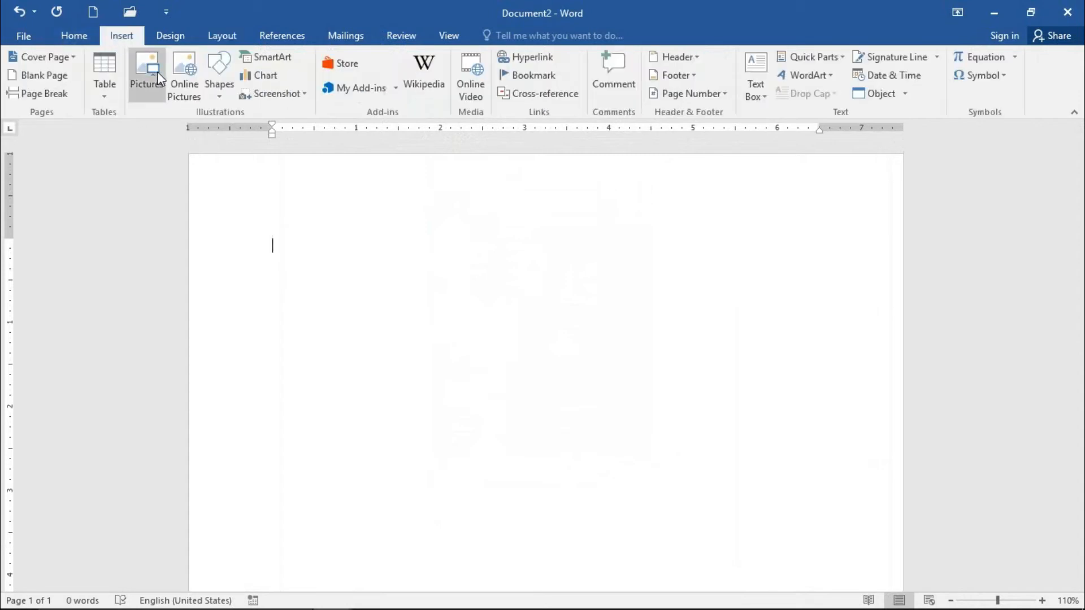
click(219, 73)
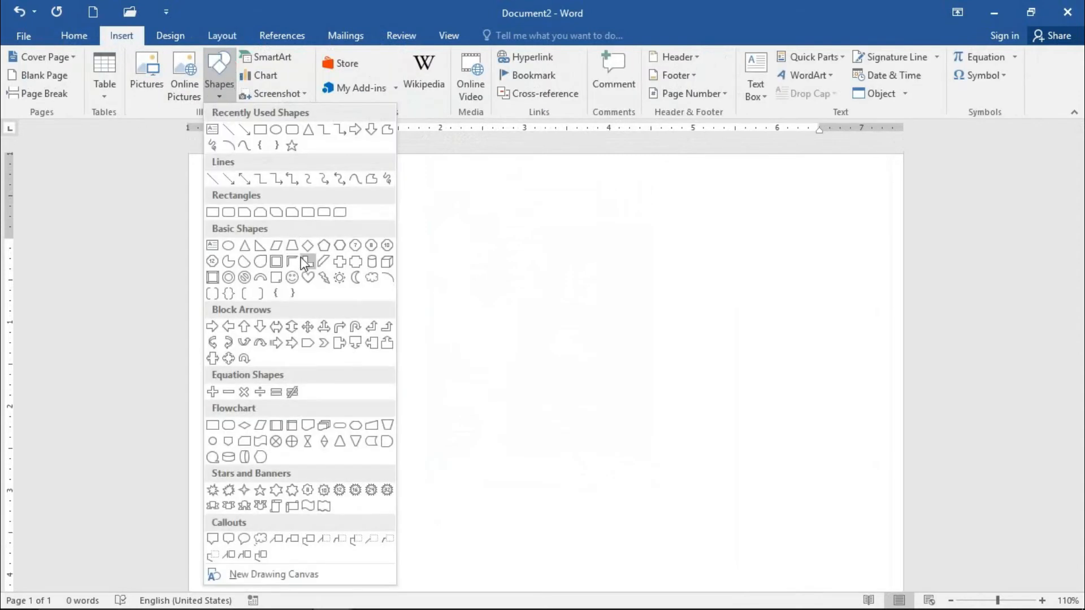
click(289, 131)
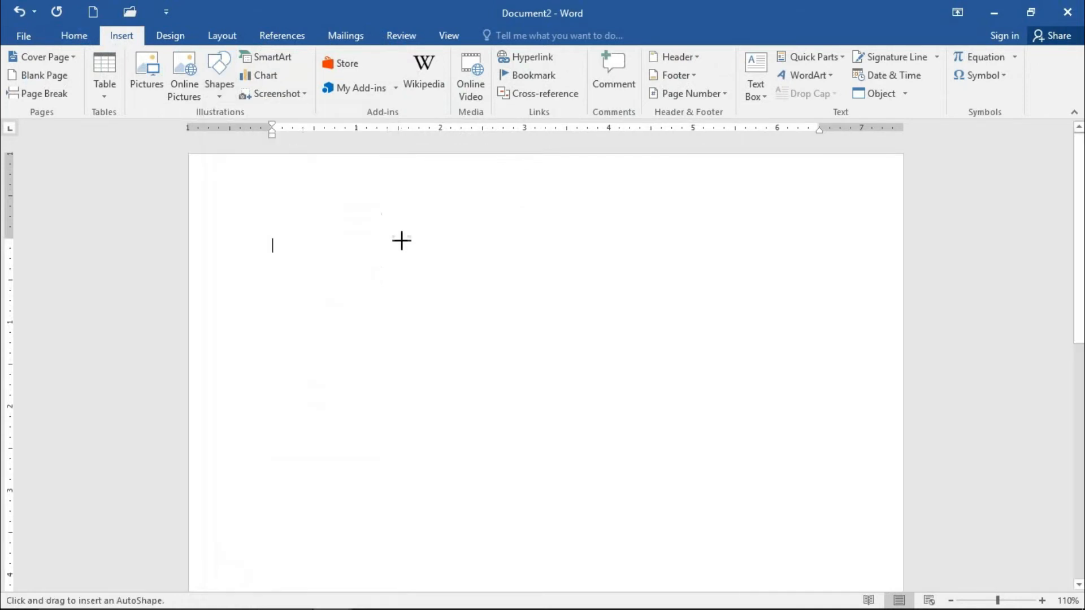
drag(455, 257, 605, 379)
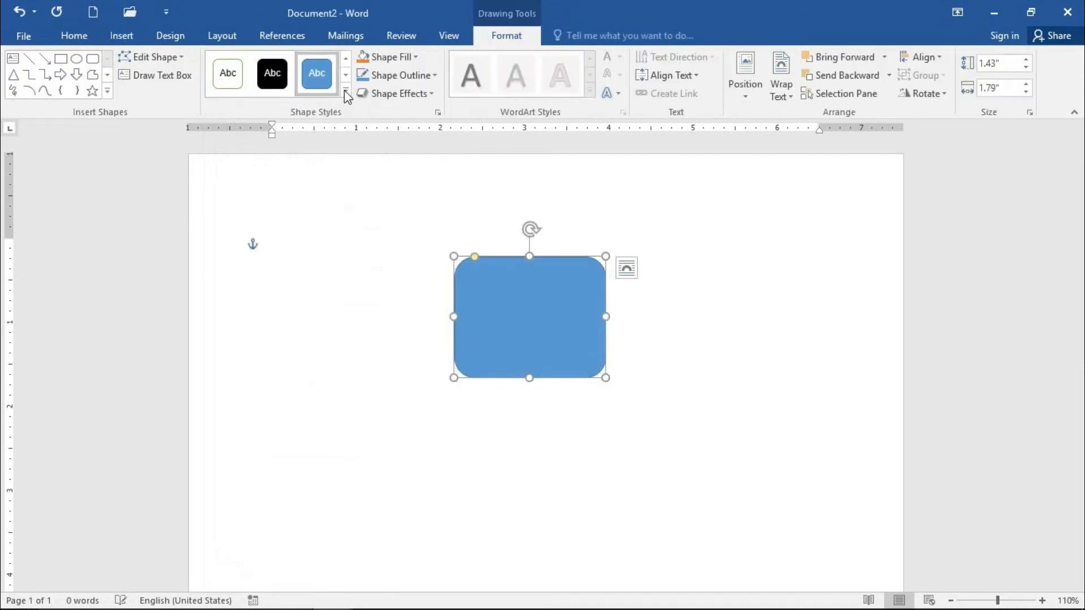
Apply the dark blue gradient theme style from the last row of Theme Styles to the rounded rectangle
click(345, 92)
click(452, 341)
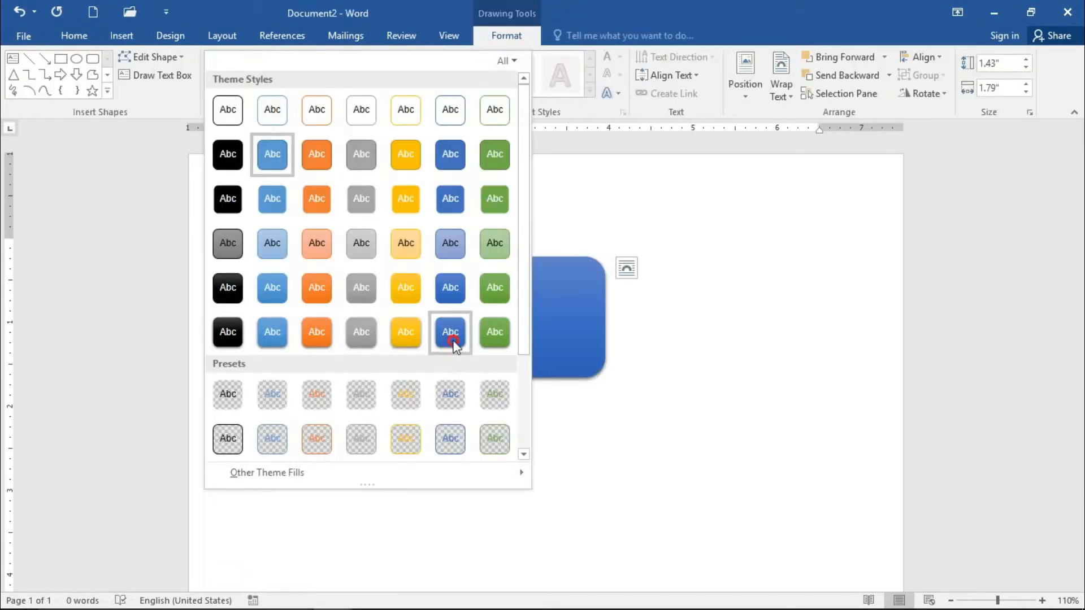
scroll(689, 332, down, 2)
scroll(281, 358, up, 1)
Generate ten paragraphs of sample text at the start of the document with =rand(10)
click(332, 389)
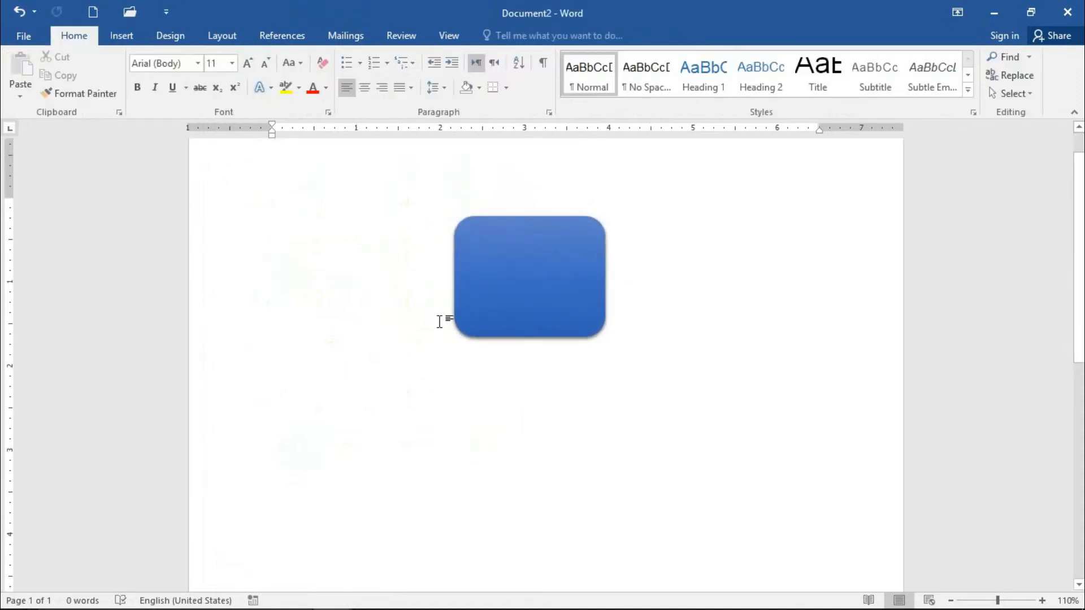
text(=rand)
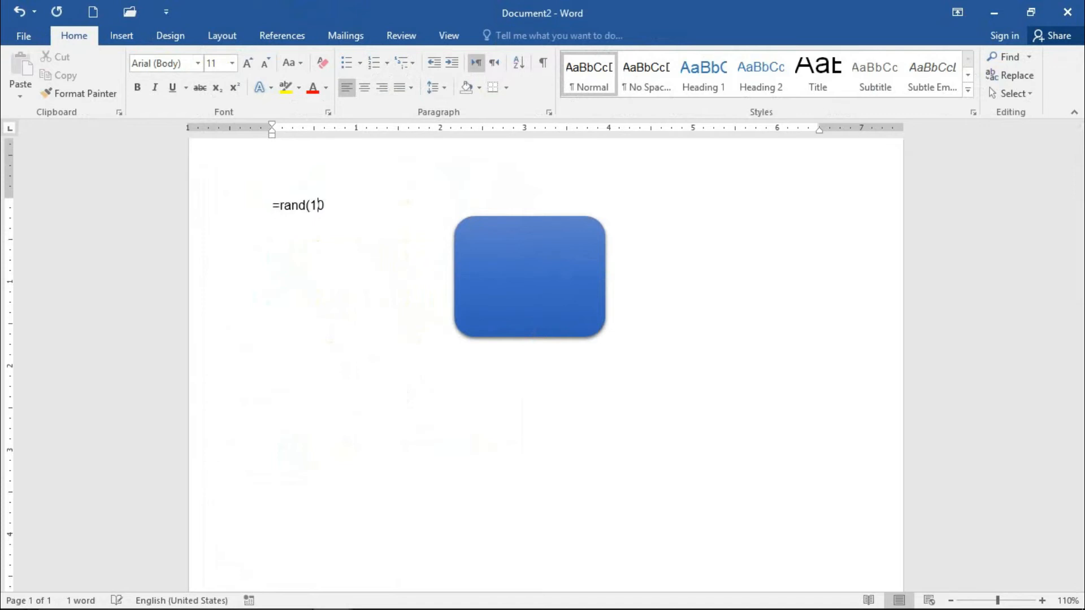
text((10))
key(Return)
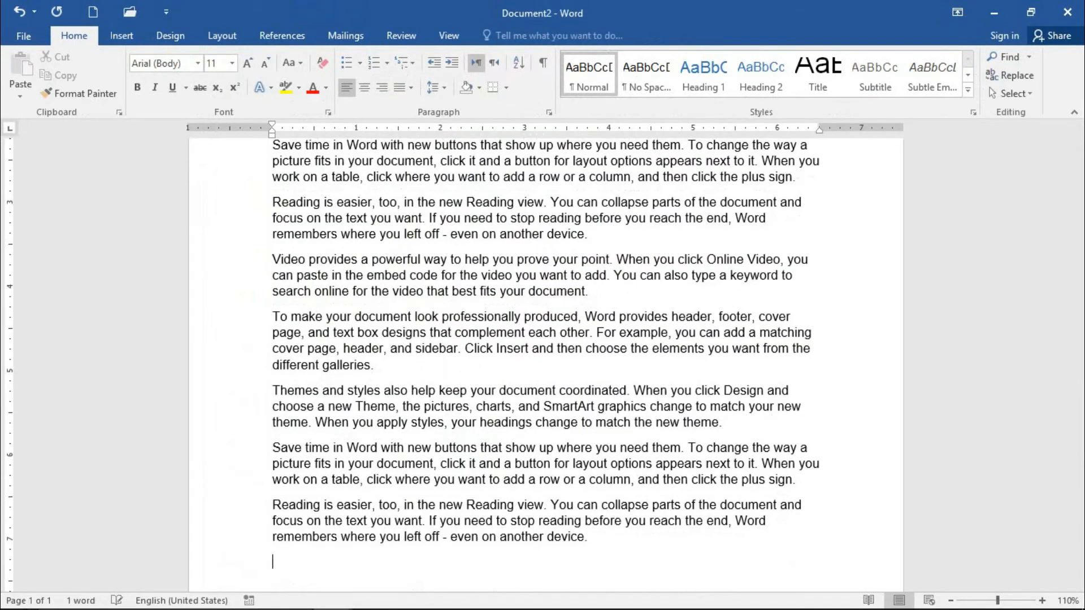
scroll(582, 462, up, 10)
Move the rounded rectangle over the paragraphs and set its text wrapping to In Line with Text
drag(504, 263, 645, 467)
mouse_move(473, 346)
mouse_down()
mouse_move(531, 313)
mouse_move(317, 213)
mouse_move(704, 260)
mouse_move(665, 559)
mouse_move(412, 322)
mouse_move(563, 206)
mouse_move(494, 461)
mouse_move(462, 242)
mouse_move(544, 320)
mouse_move(496, 405)
mouse_move(424, 303)
mouse_move(485, 231)
mouse_move(504, 273)
mouse_move(503, 346)
mouse_up()
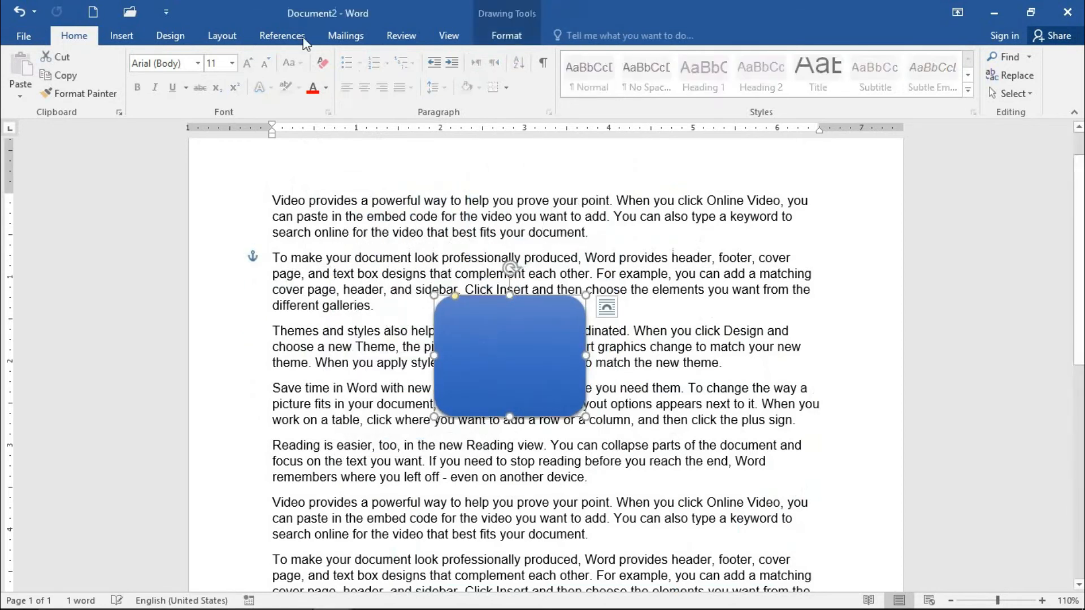
click(226, 39)
click(541, 79)
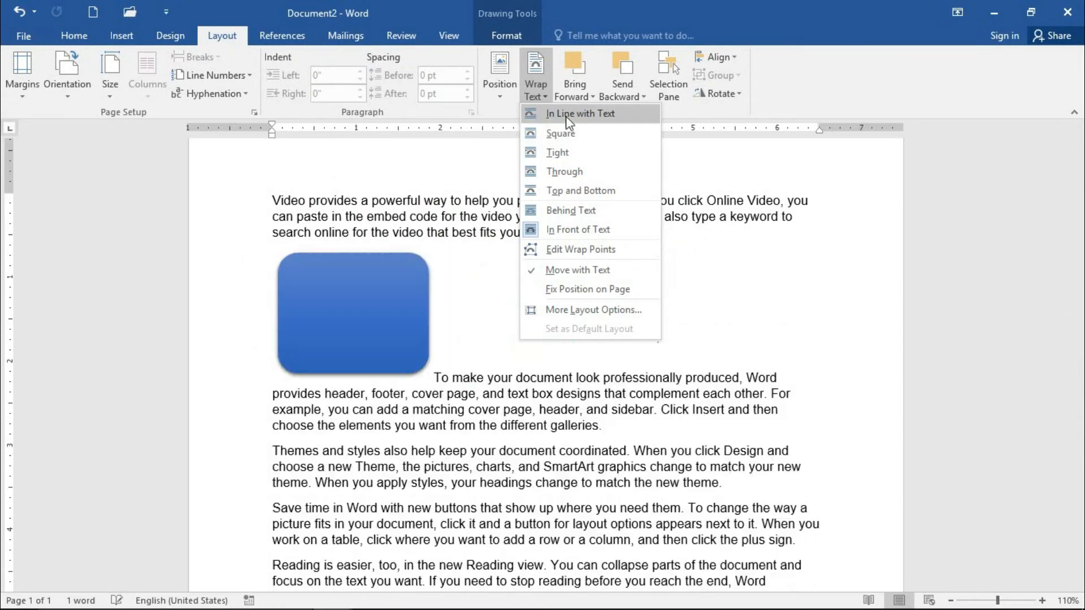
click(565, 116)
Reposition the inline rounded rectangle repeatedly at different places within the first four paragraphs
drag(374, 334, 401, 257)
drag(368, 297, 599, 243)
drag(602, 305, 527, 438)
drag(502, 399, 543, 517)
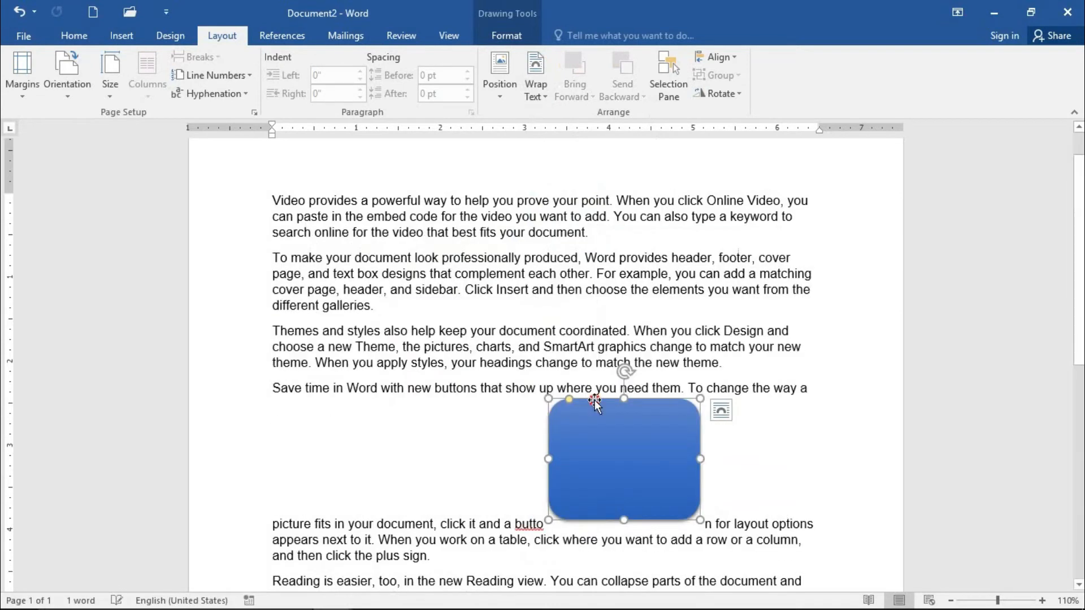
drag(594, 400, 564, 280)
drag(613, 320, 419, 242)
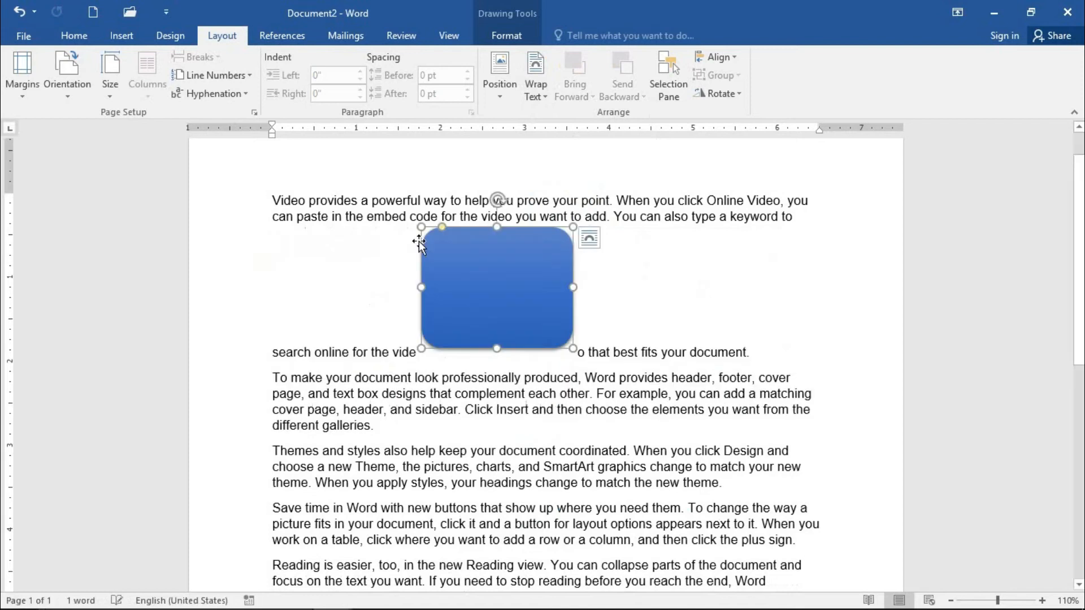
drag(552, 263, 531, 175)
drag(577, 246, 504, 338)
Set the rounded rectangle's text wrapping to Square and move it toward the right side of the first two paragraphs
click(536, 84)
click(568, 138)
mouse_move(448, 303)
mouse_down()
mouse_move(511, 351)
mouse_move(533, 317)
mouse_move(520, 273)
mouse_move(371, 256)
mouse_move(351, 266)
mouse_move(678, 457)
mouse_move(739, 317)
mouse_move(748, 215)
mouse_move(693, 216)
mouse_move(760, 279)
mouse_move(743, 273)
mouse_move(702, 296)
mouse_move(619, 310)
mouse_up()
click(796, 455)
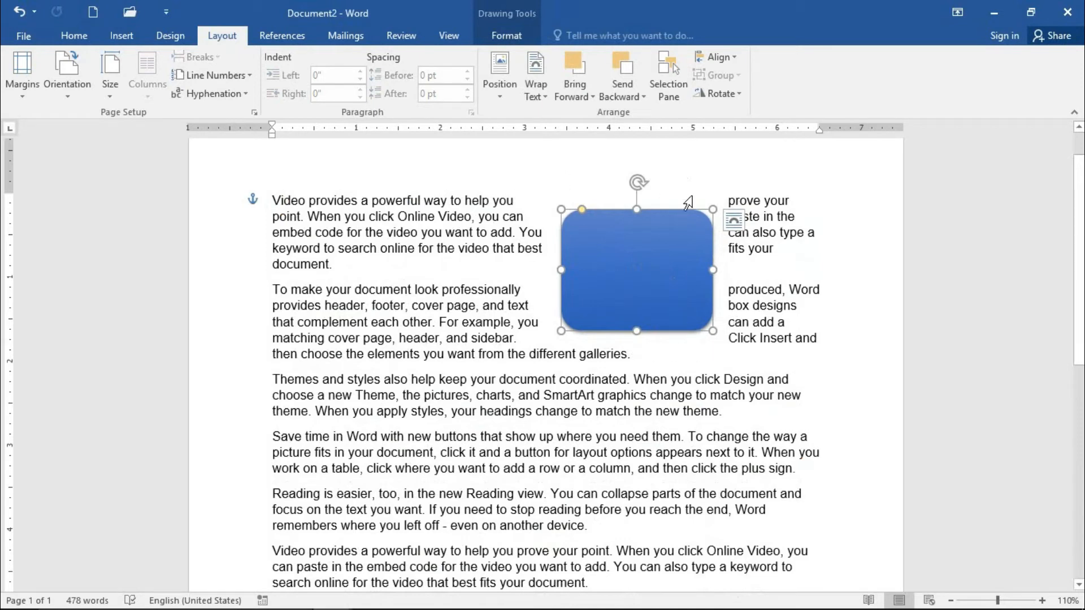
Change the rounded rectangle's wrapping to Tight and move it between the third and fourth paragraphs
click(538, 86)
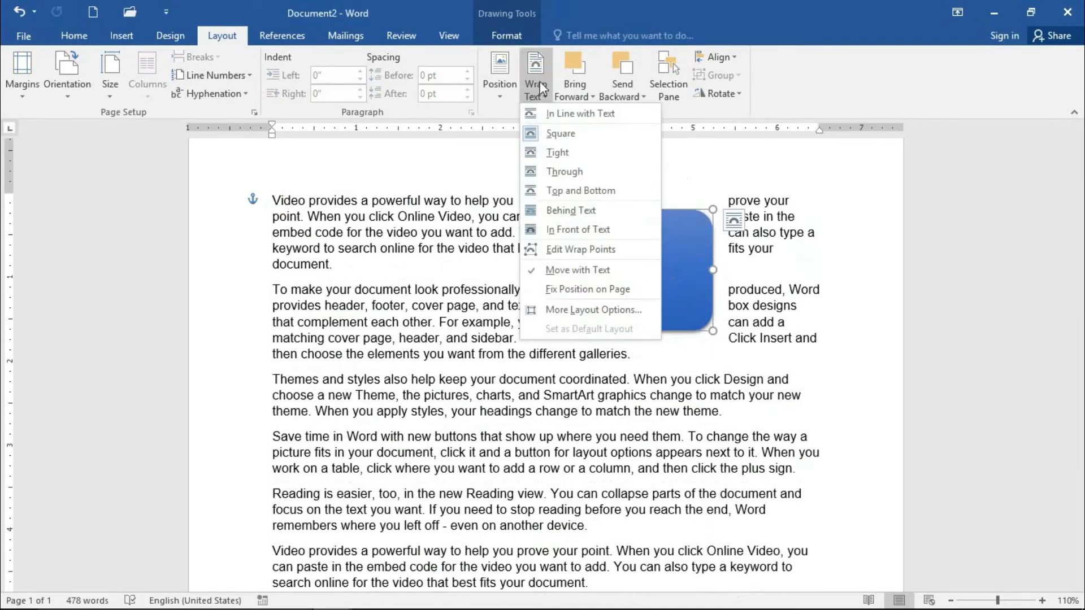
click(534, 153)
drag(607, 287, 508, 394)
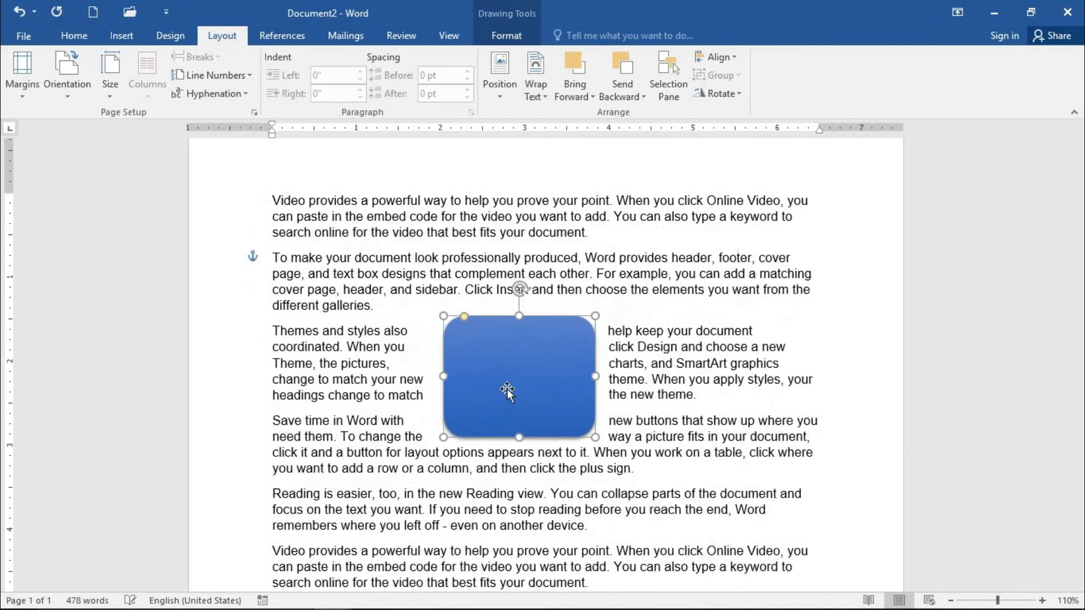
Change the rounded rectangle's wrapping to Through and move it up beside the second paragraph
click(538, 89)
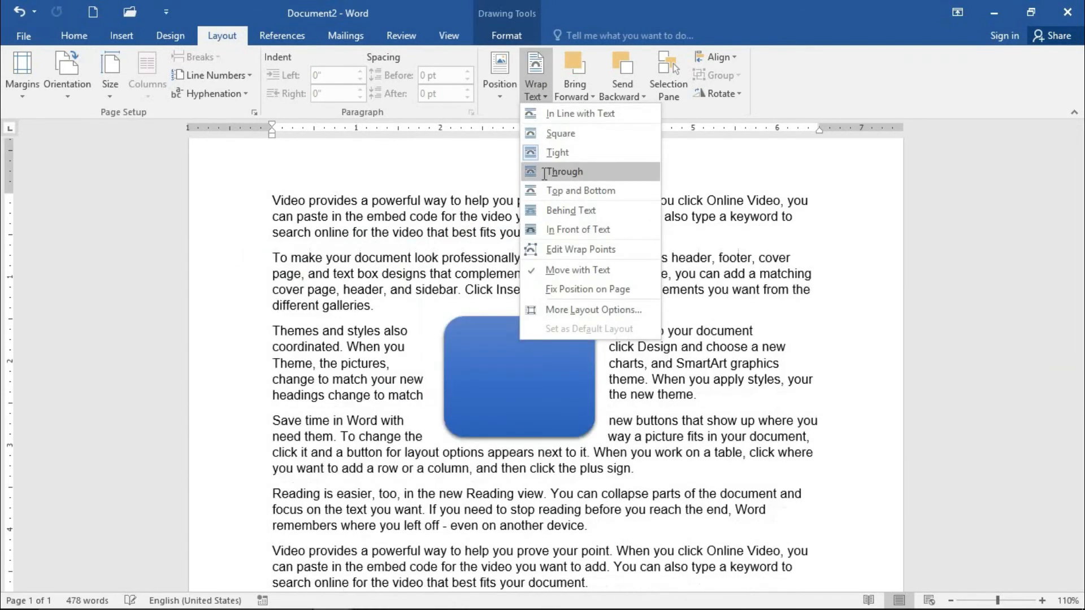
click(544, 171)
drag(489, 370, 504, 255)
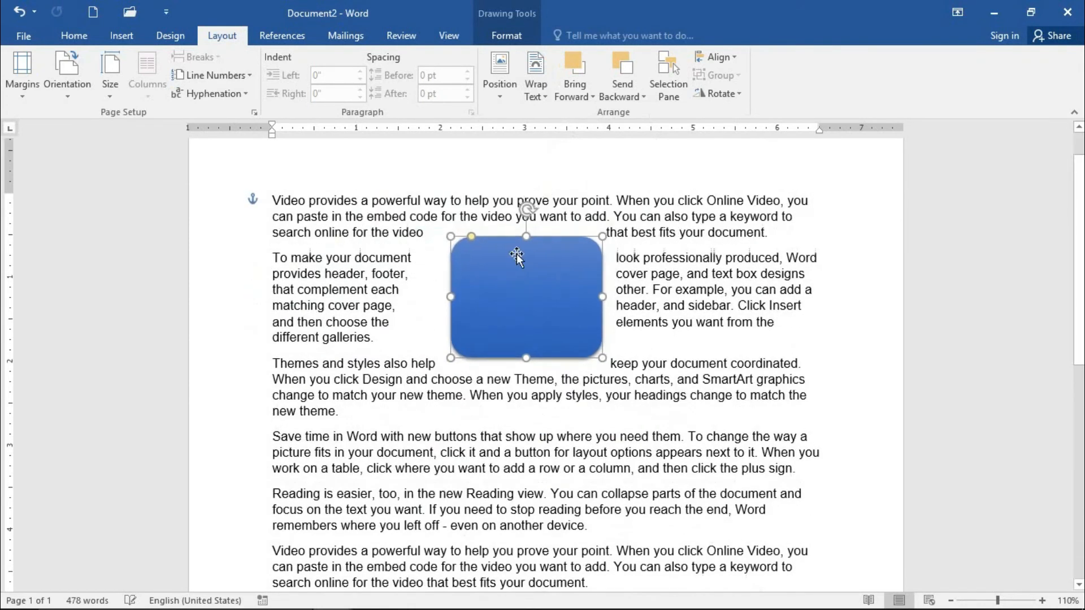
Place the rounded rectangle Behind Text and move it around beneath the paragraphs
click(536, 90)
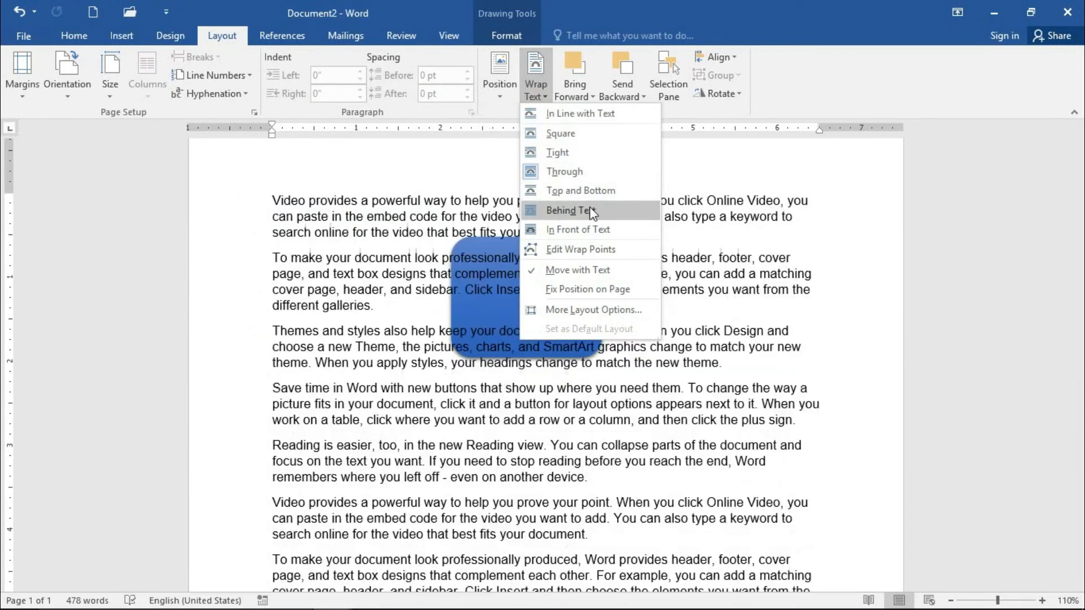
click(590, 211)
drag(532, 313, 346, 253)
mouse_move(521, 342)
mouse_down()
mouse_move(585, 336)
mouse_move(520, 342)
mouse_up()
Place the rounded rectangle In Front of Text and move it over the third, fourth and fifth paragraphs
click(540, 83)
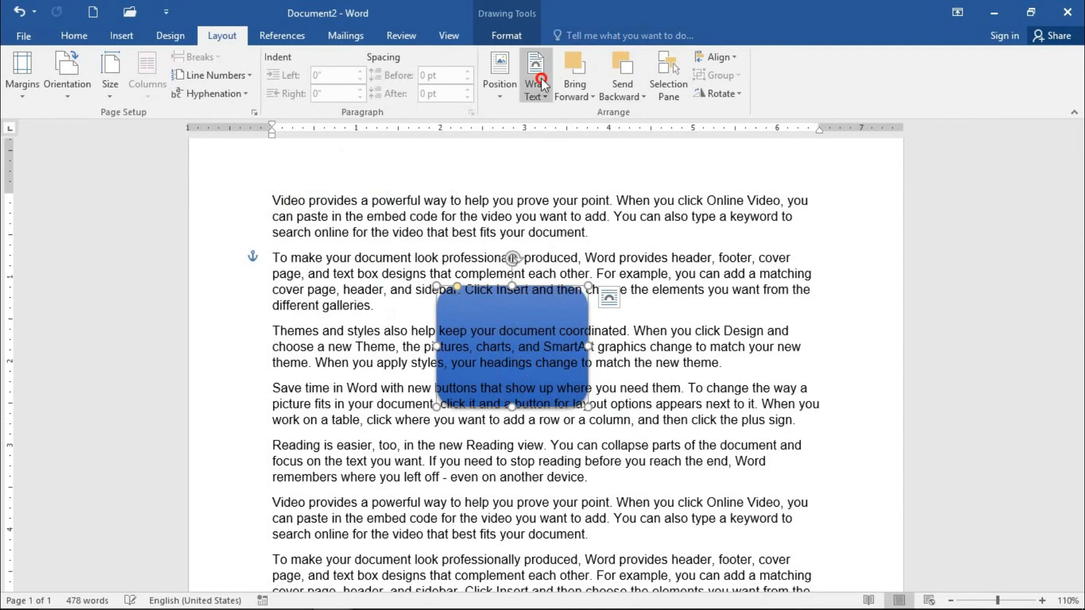
click(597, 234)
mouse_move(544, 382)
mouse_down()
mouse_move(496, 375)
mouse_move(556, 428)
mouse_move(533, 375)
mouse_up()
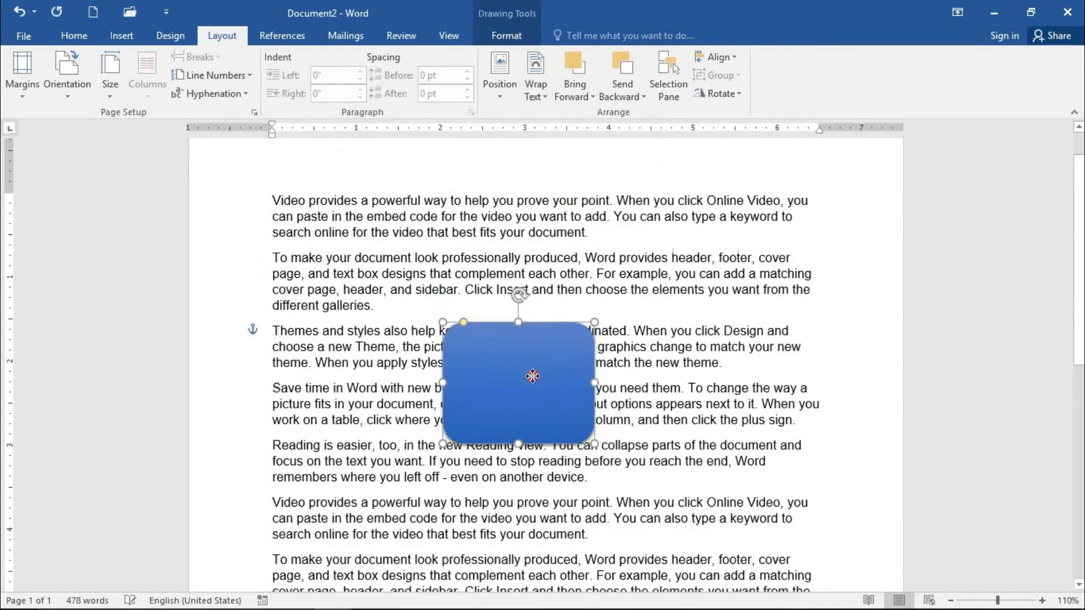
Edit the rounded rectangle's wrap points, pulling the two upper corner points outward and up into the second paragraph
click(535, 90)
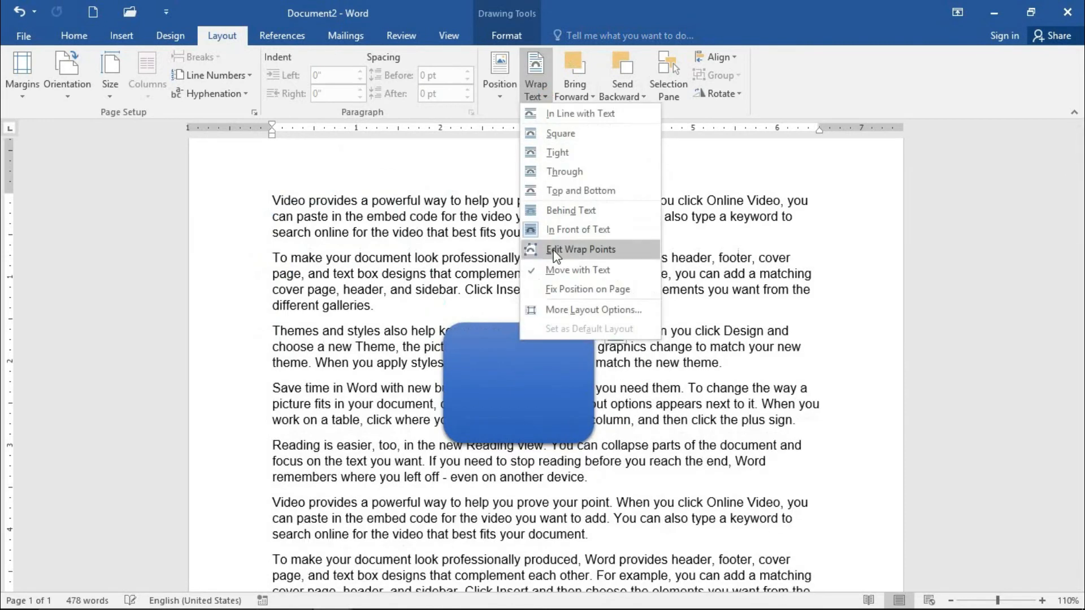
click(556, 251)
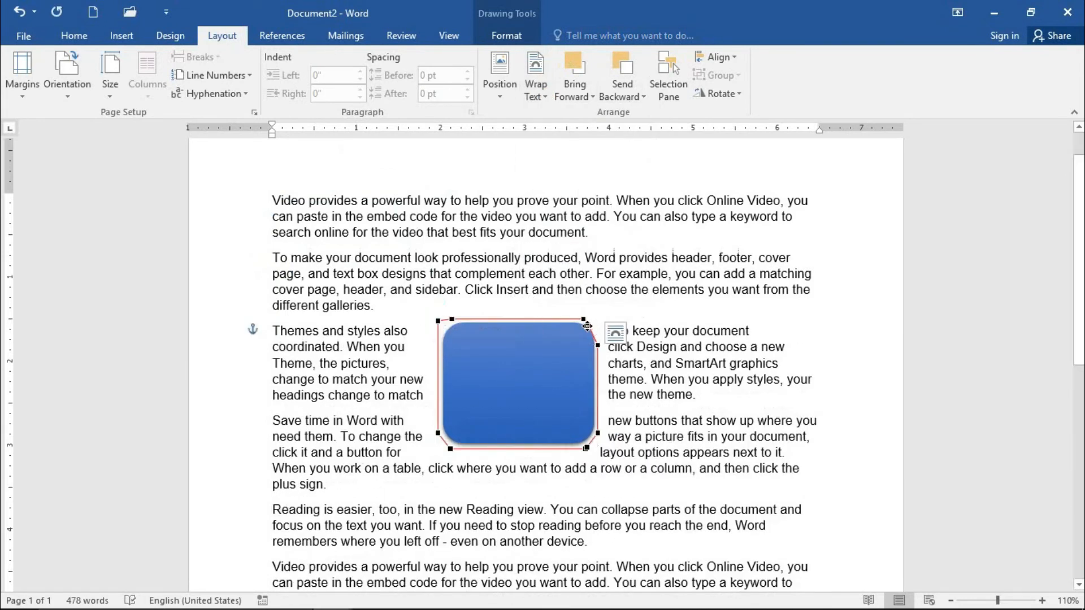
drag(629, 272, 630, 273)
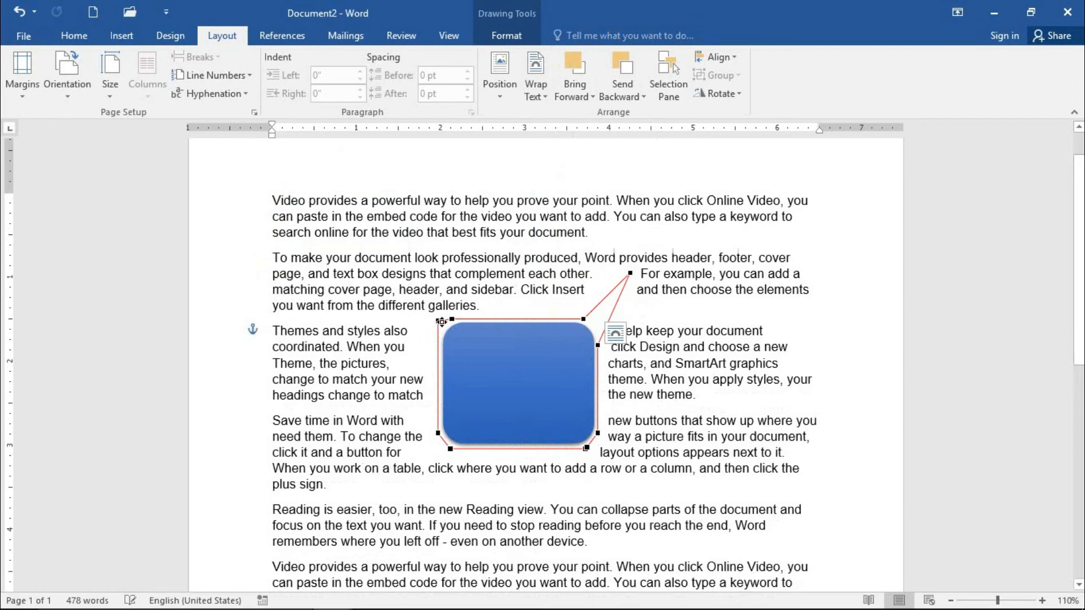
drag(383, 254, 377, 247)
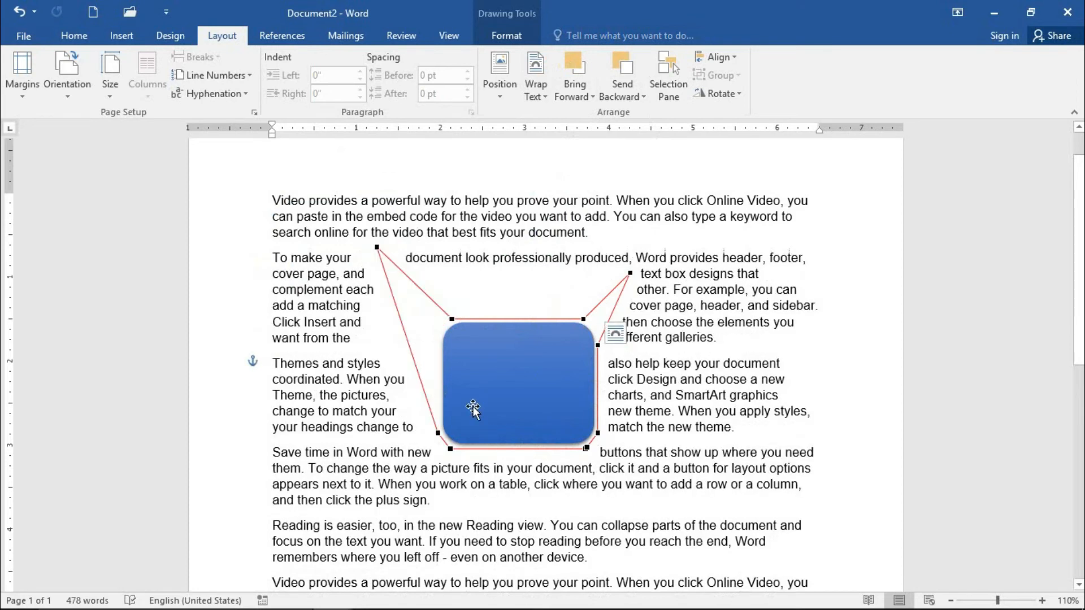
click(431, 355)
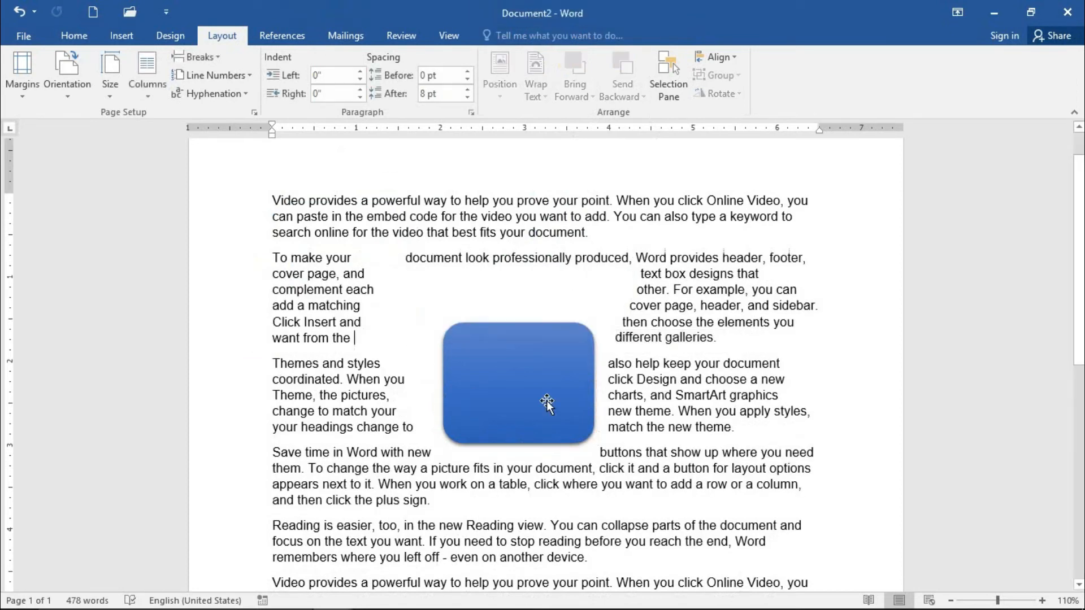
Reselect the rounded rectangle and choose Move with Text among its wrapping options
click(499, 415)
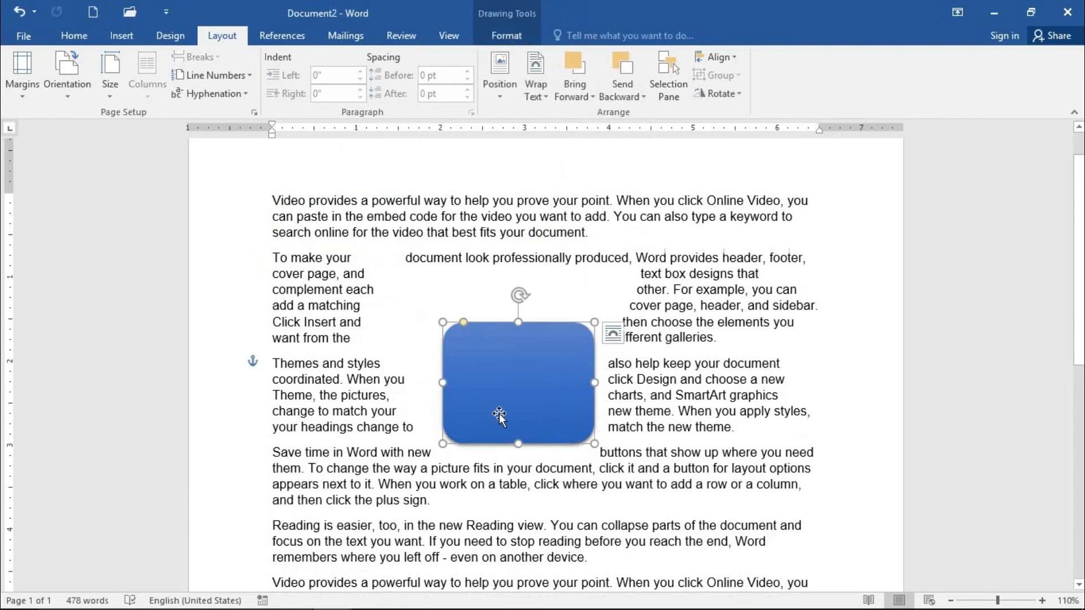
click(543, 92)
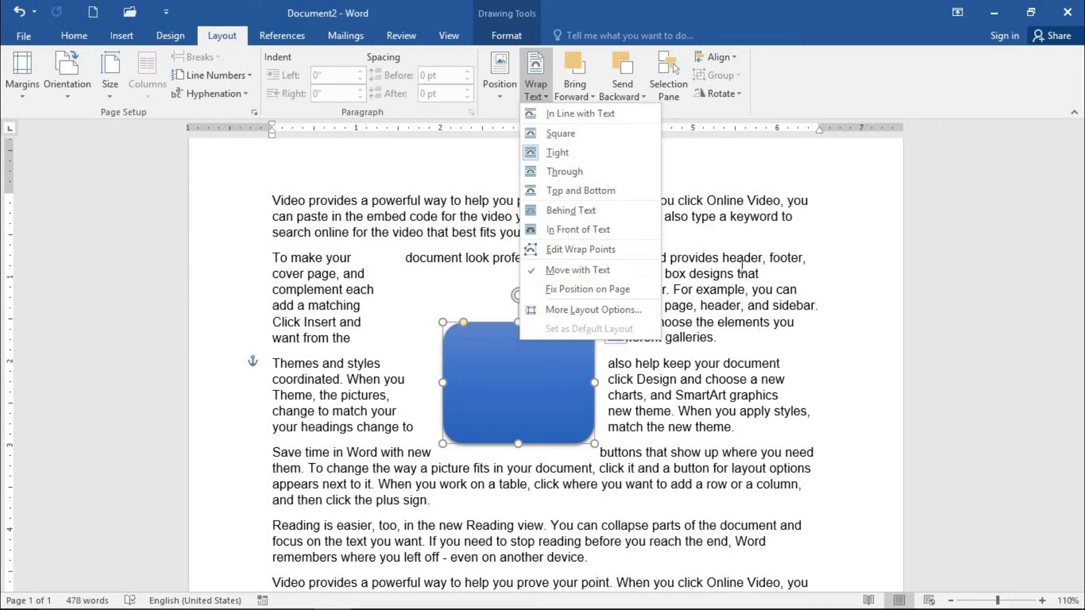
key(Escape)
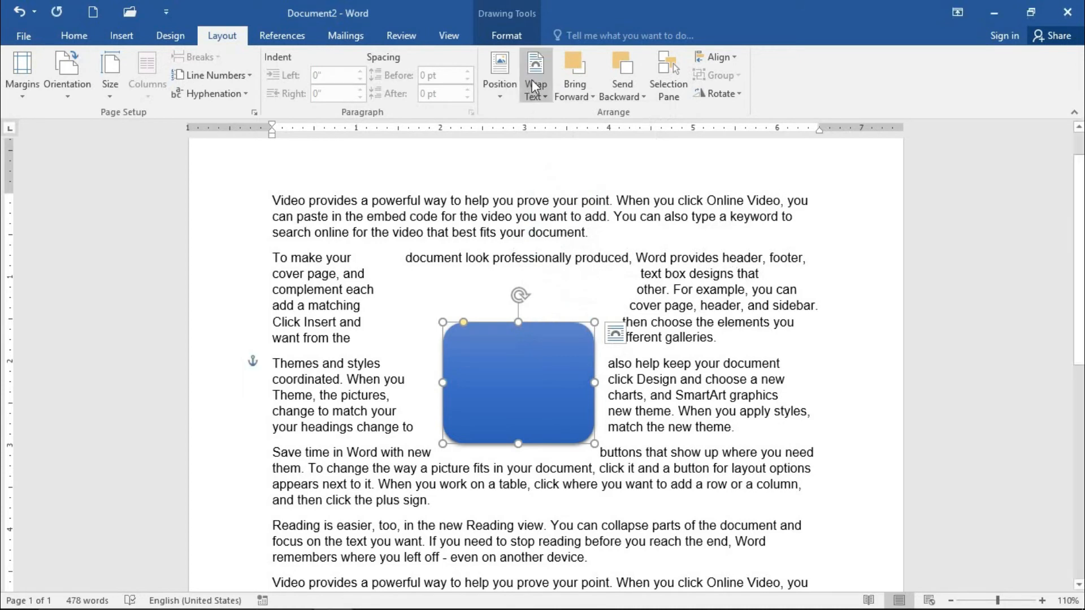
click(533, 88)
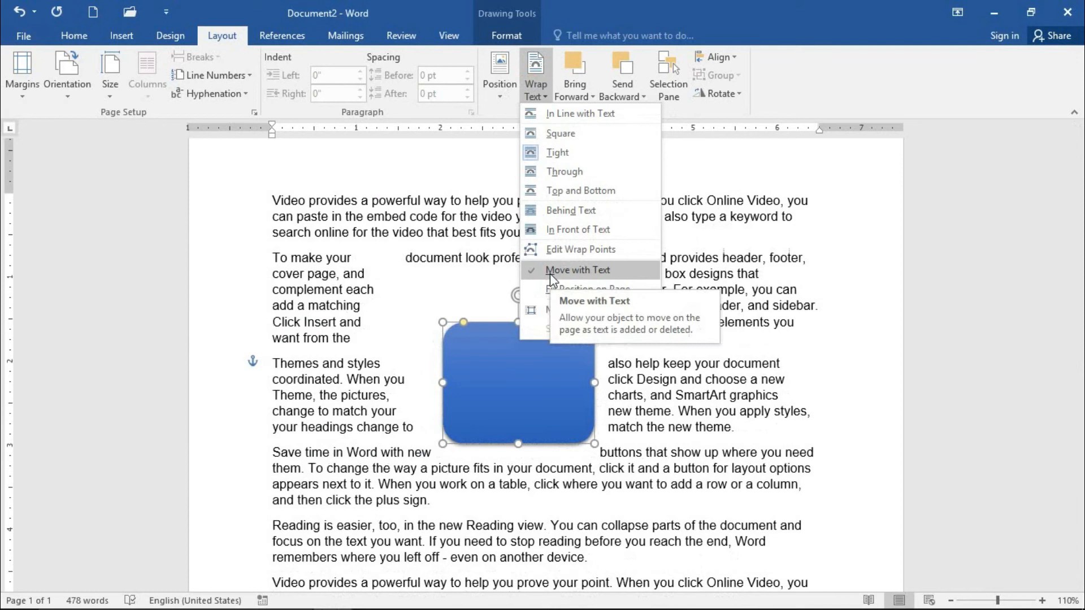
click(576, 270)
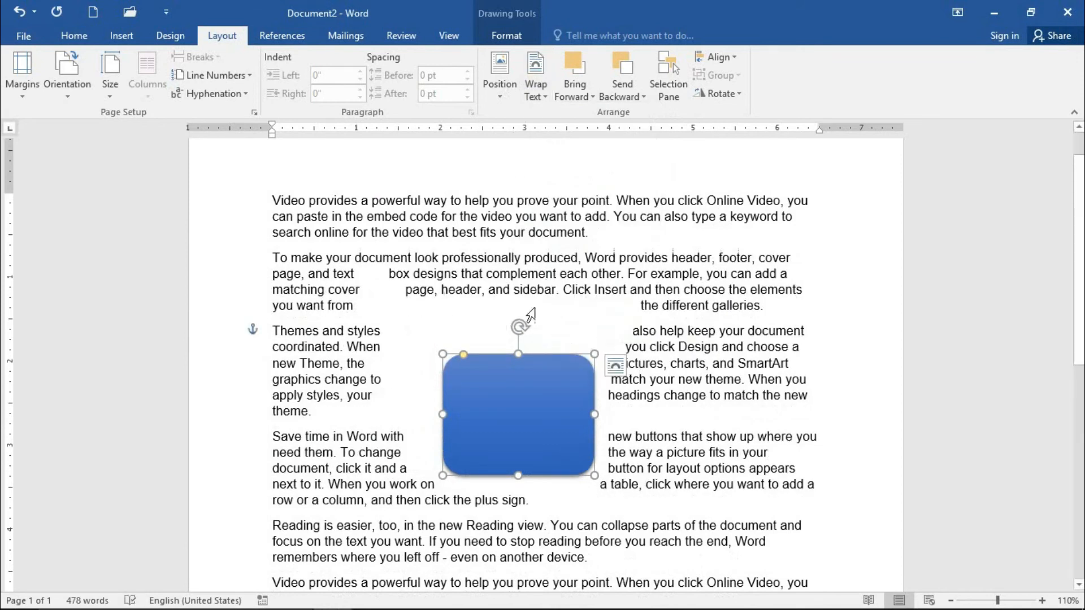
Move the selected four paragraphs together with the rounded rectangle from the first page to the second page
ctrl+scroll(523, 356, down, 9)
ctrl+scroll(560, 373, up, 1)
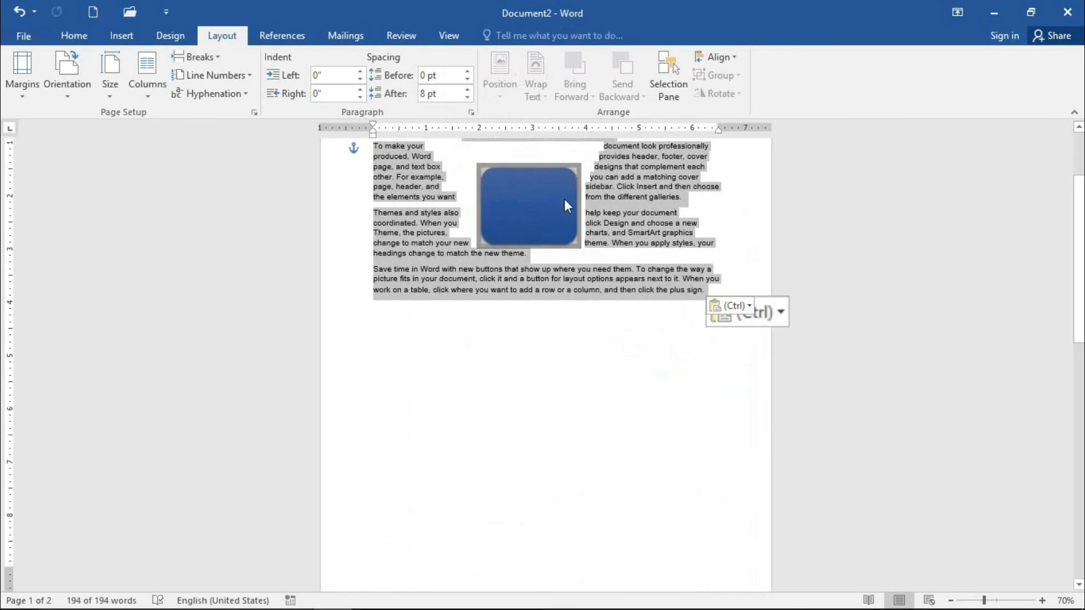
scroll(568, 264, up, 3)
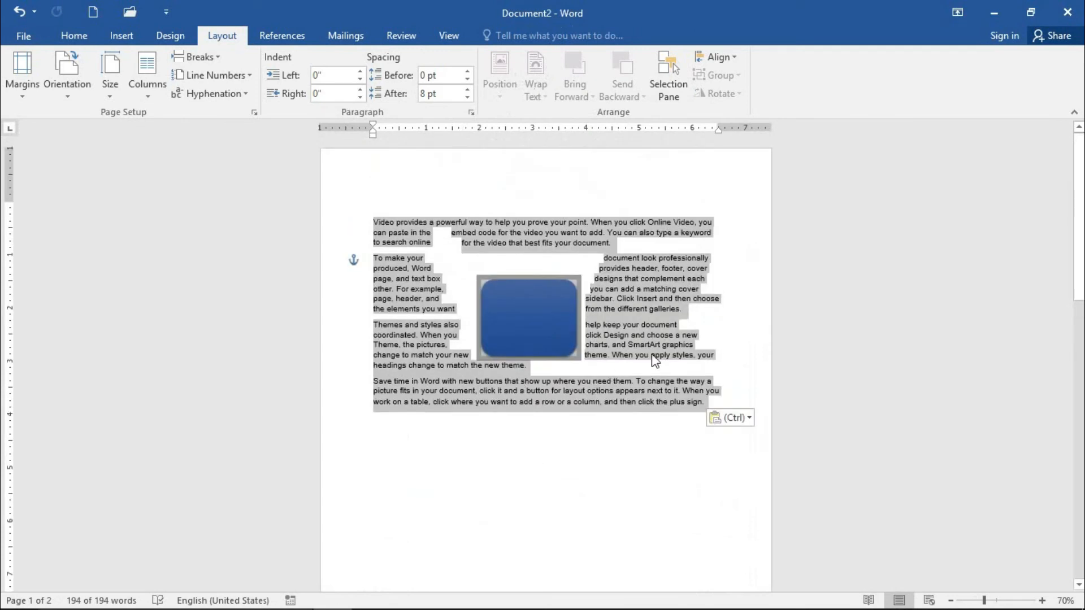
ctrl+scroll(631, 324, down, 6)
ctrl+scroll(583, 313, up, 3)
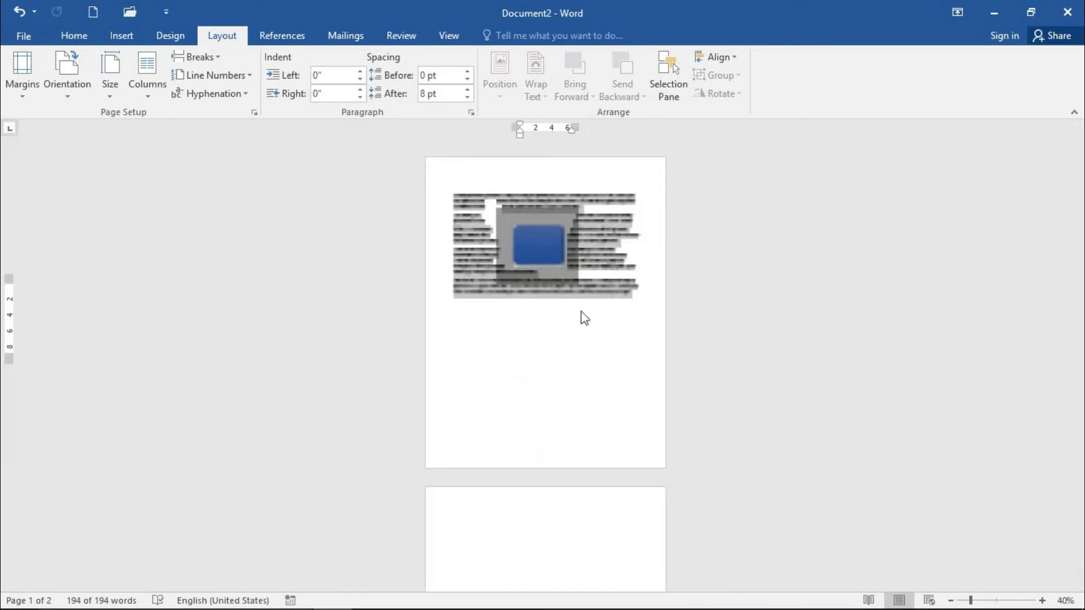
drag(587, 287, 567, 543)
scroll(530, 387, down, 3)
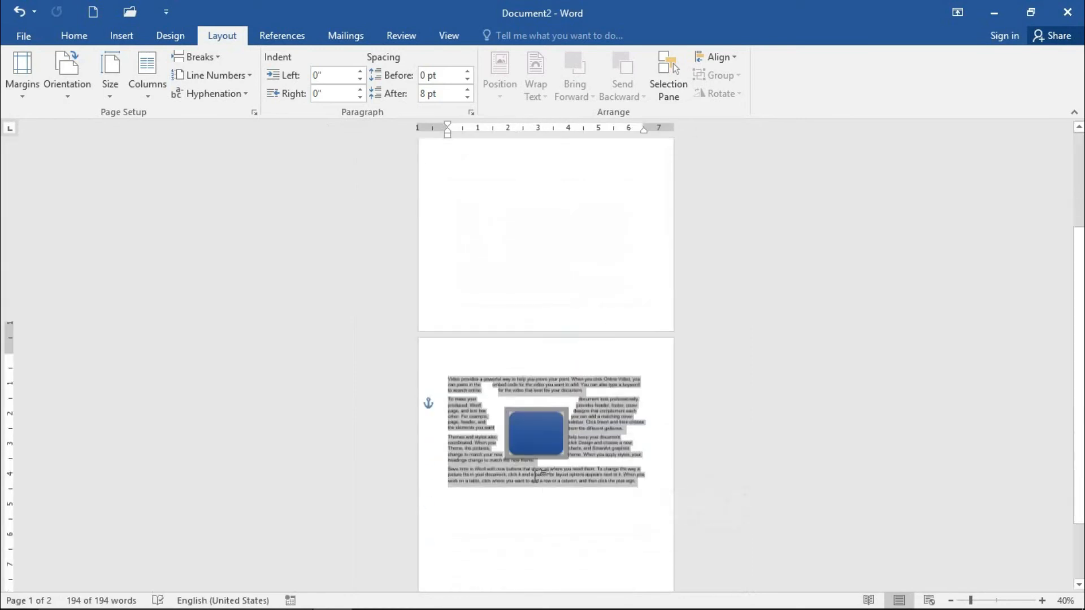
Move the selected four paragraphs together with the rounded rectangle back from the second page to the first page
scroll(536, 476, down, 1)
scroll(565, 461, up, 1)
drag(588, 476, 584, 244)
drag(511, 402, 522, 244)
scroll(533, 274, up, 3)
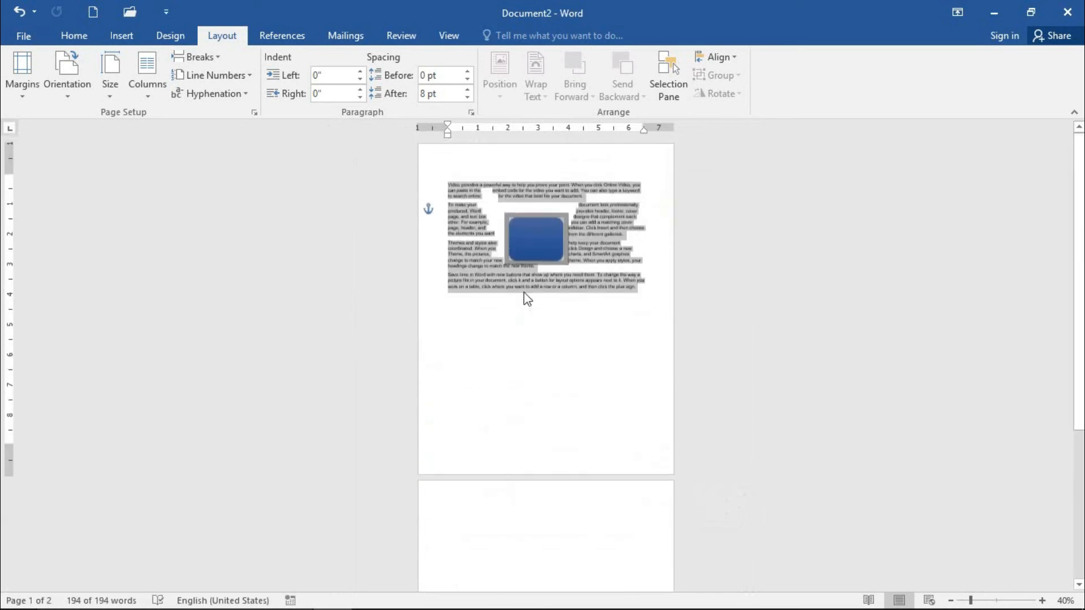
click(557, 330)
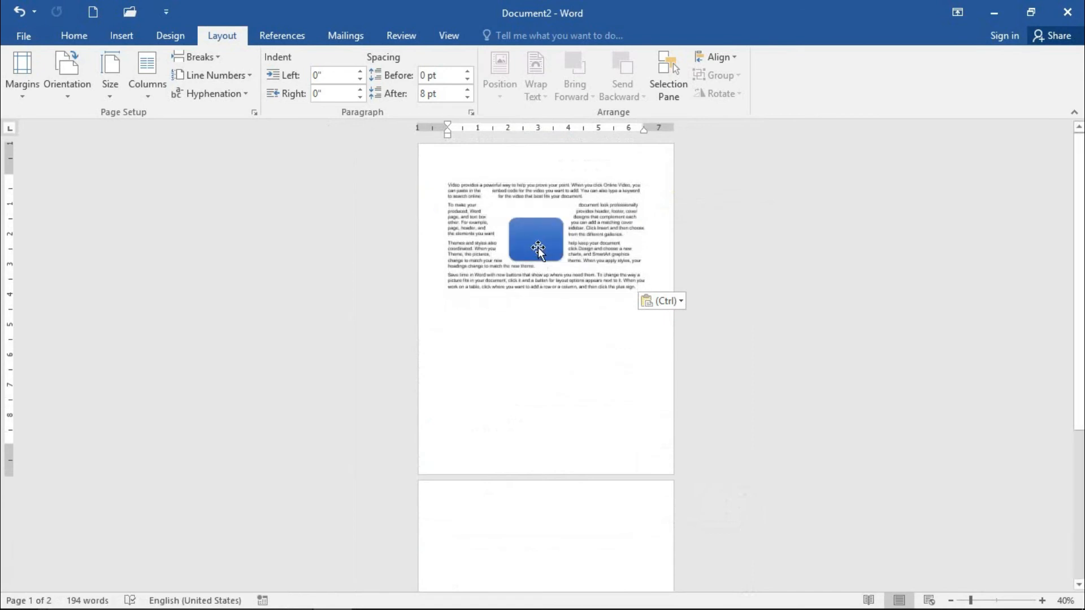
Select the rounded rectangle and choose Fix Position on Page among its wrapping options
scroll(575, 226, up, 5)
scroll(576, 221, up, 1)
scroll(593, 262, up, 4)
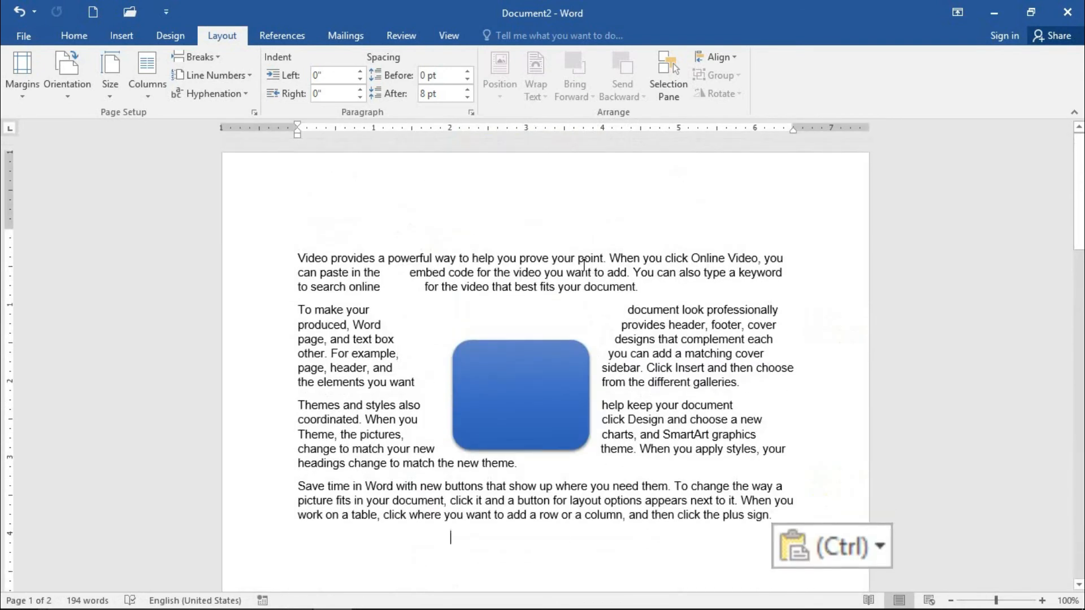
click(530, 450)
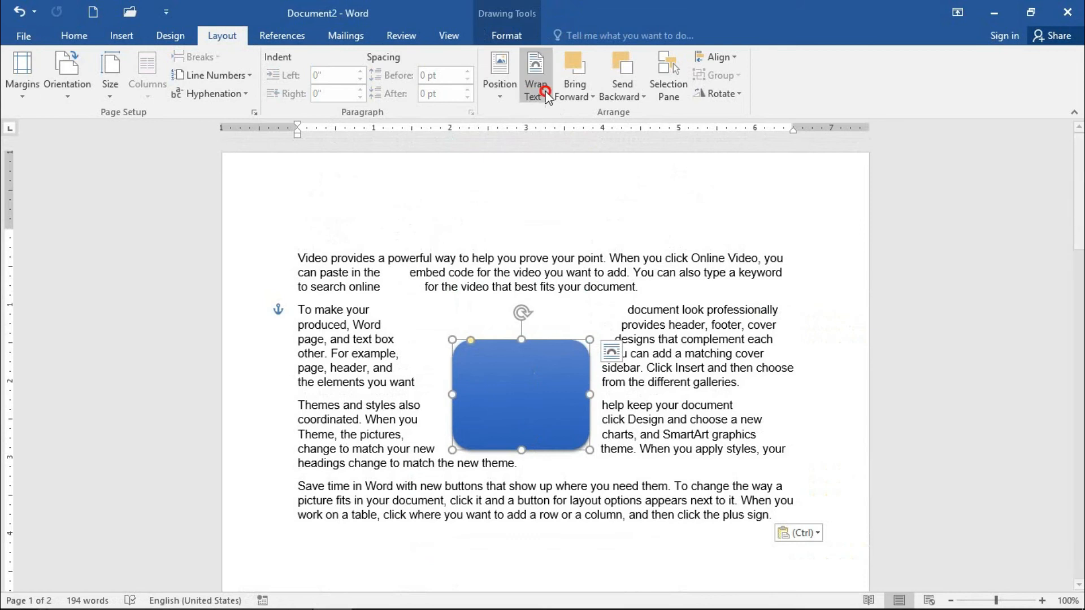
click(535, 79)
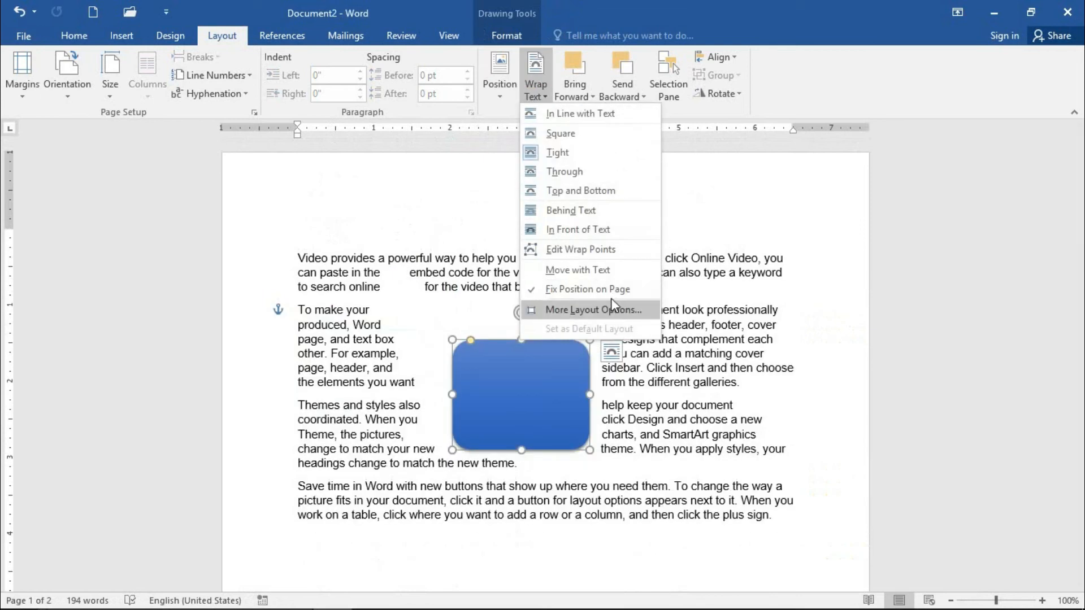
click(612, 295)
Try to move the text from the end of the third paragraph through the fourth paragraph to the second page
mouse_move(663, 435)
mouse_down()
mouse_move(785, 452)
mouse_move(573, 541)
mouse_move(747, 531)
mouse_up()
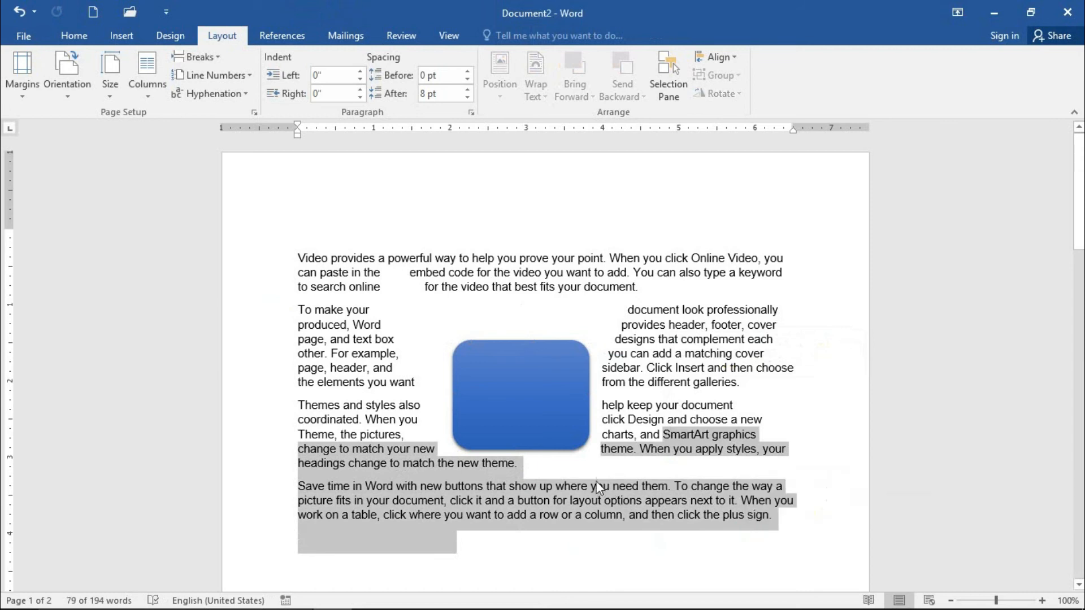
ctrl+scroll(598, 483, down, 6)
drag(582, 293, 557, 504)
drag(490, 268, 537, 530)
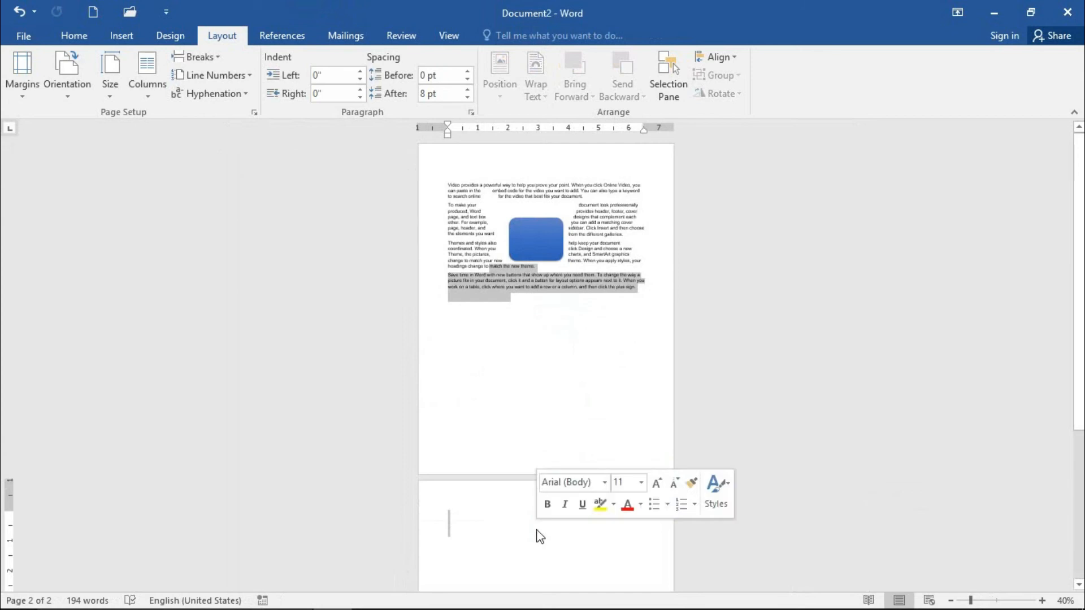
drag(568, 359, 572, 378)
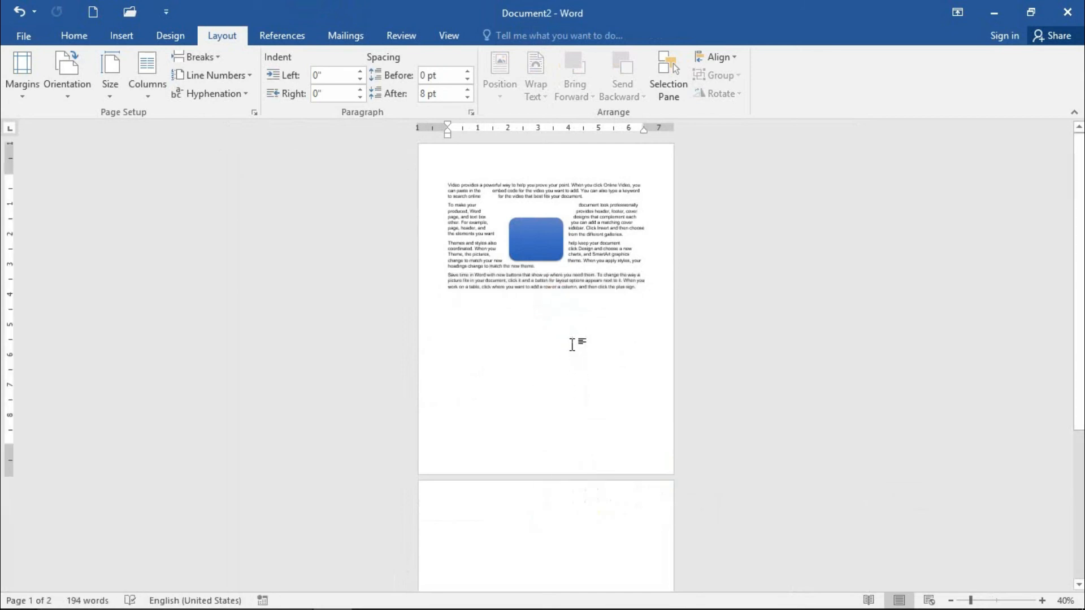
Review the rounded rectangle's wrapping style, wrap sides and distance from text in the advanced layout options, then accept them
scroll(546, 61, up, 2)
click(517, 241)
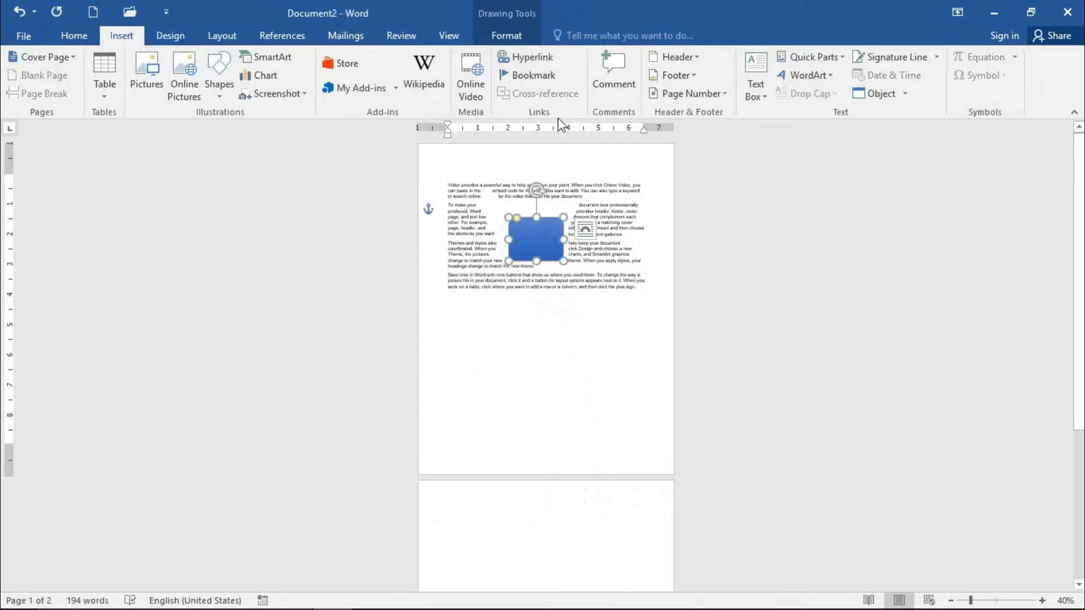
scroll(557, 116, up, 1)
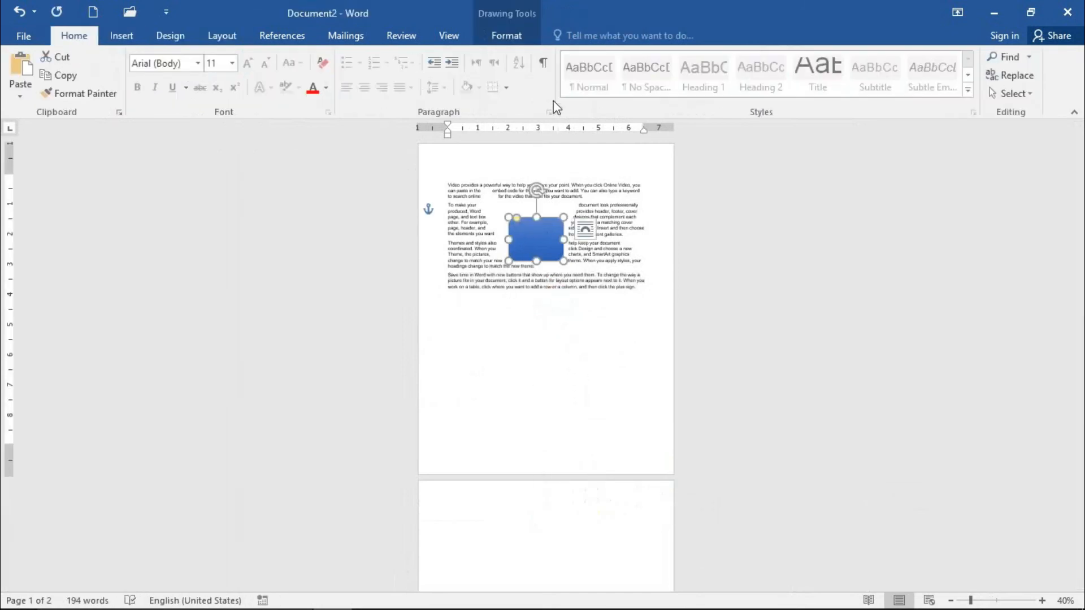
double_click(536, 252)
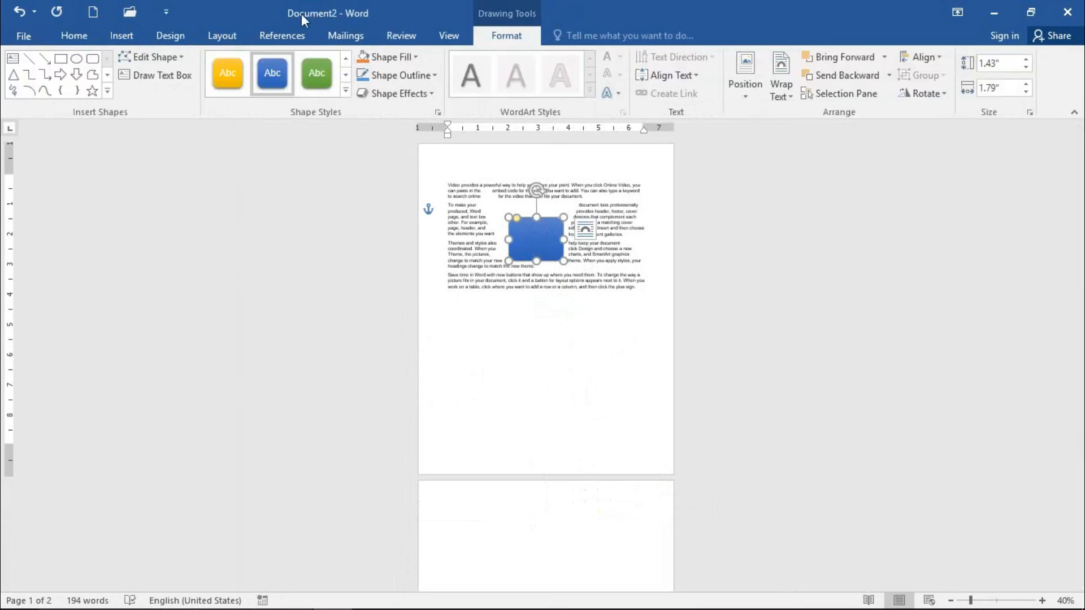
click(211, 34)
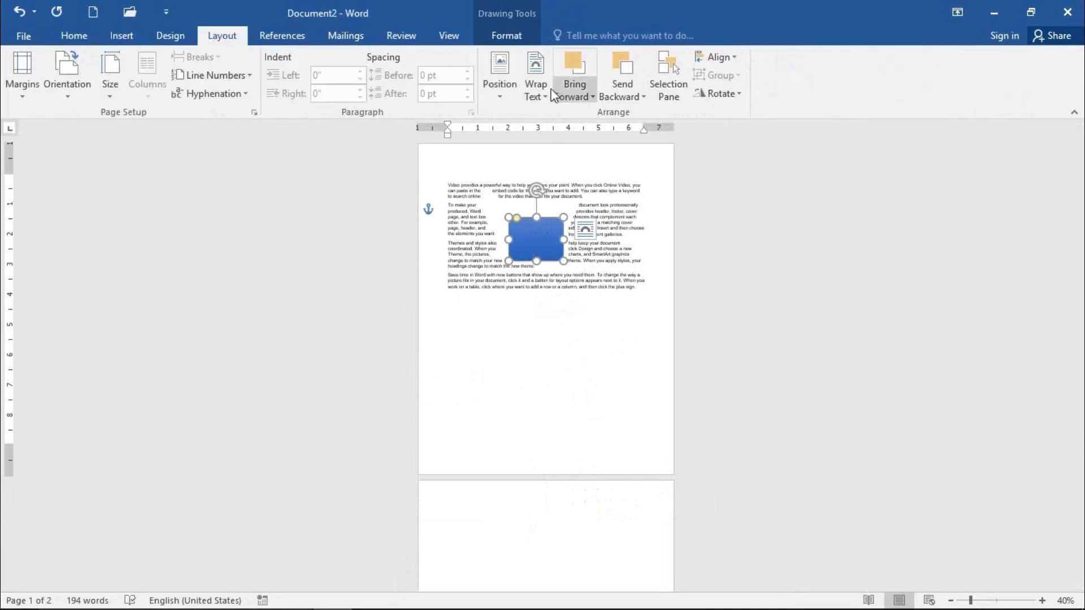
click(536, 93)
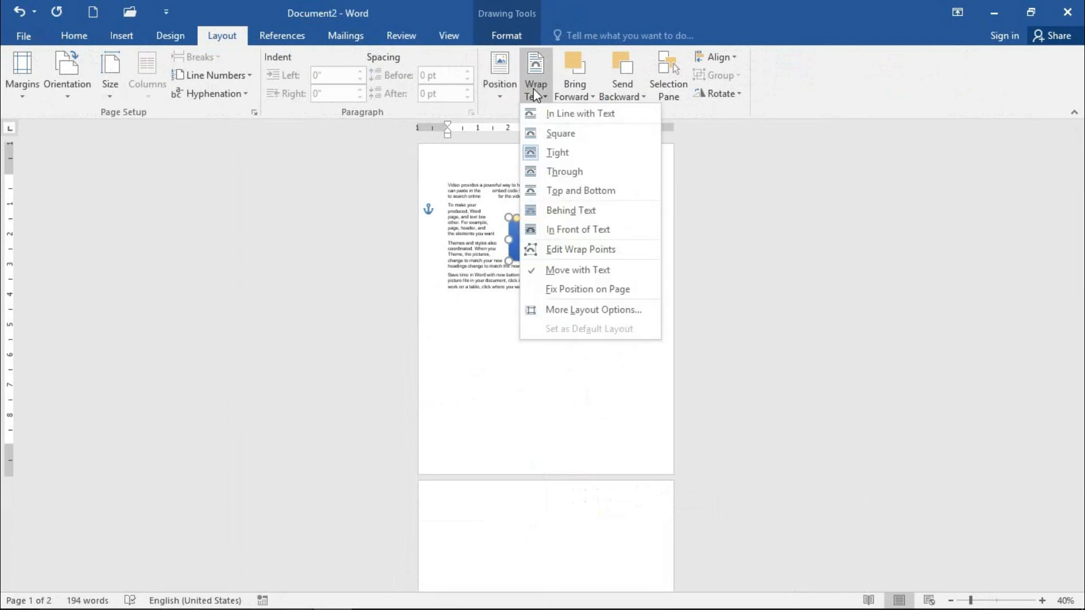
click(542, 312)
drag(962, 155, 760, 86)
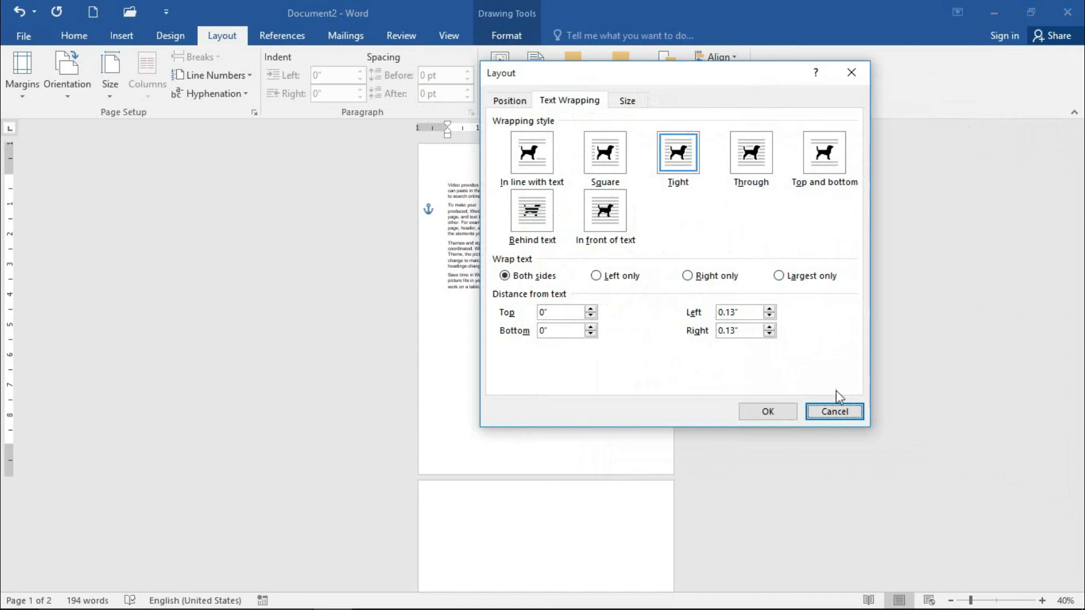
click(768, 411)
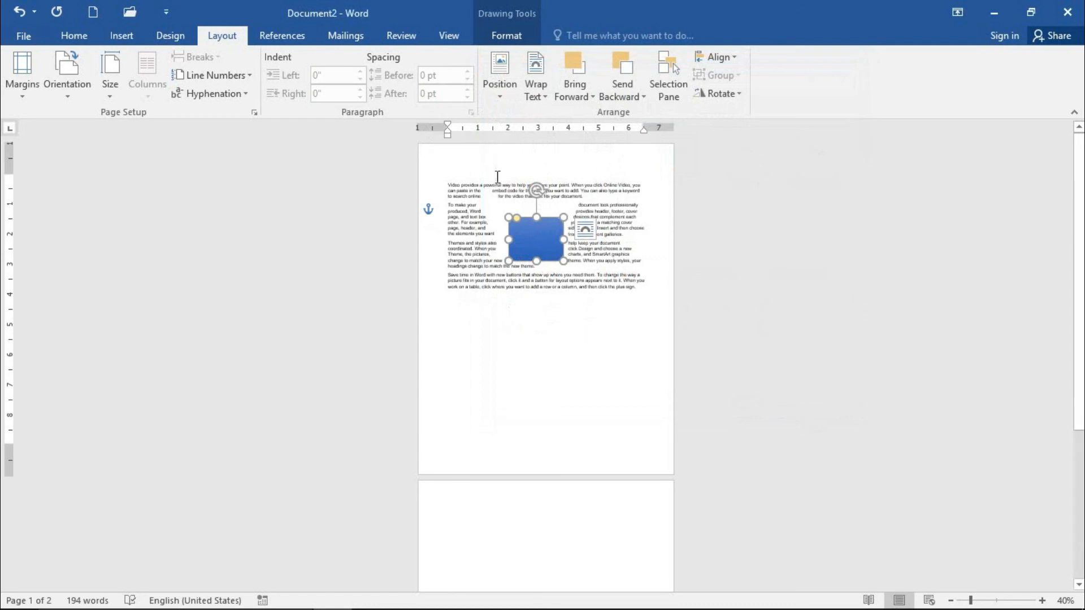
Position the rounded rectangle in the middle center of the page with text wrapping
click(497, 93)
click(597, 440)
scroll(572, 255, up, 7)
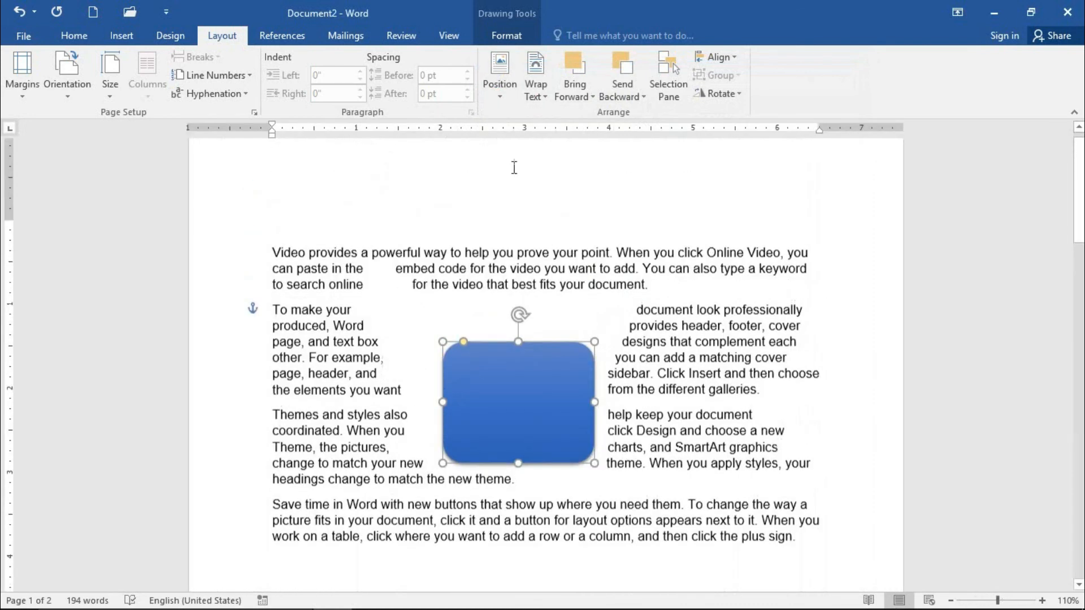
click(492, 85)
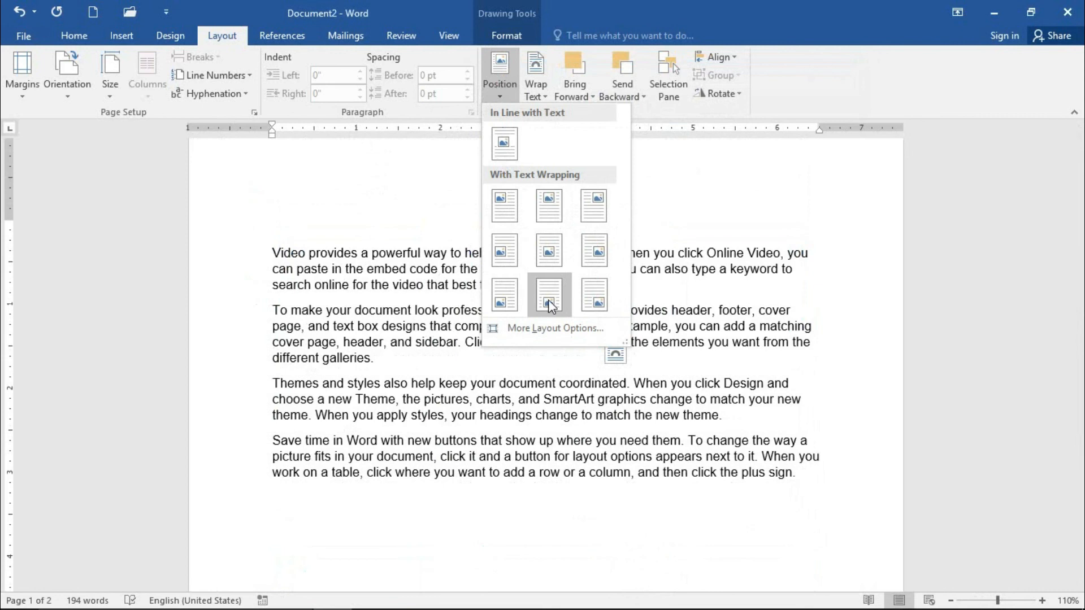
click(548, 257)
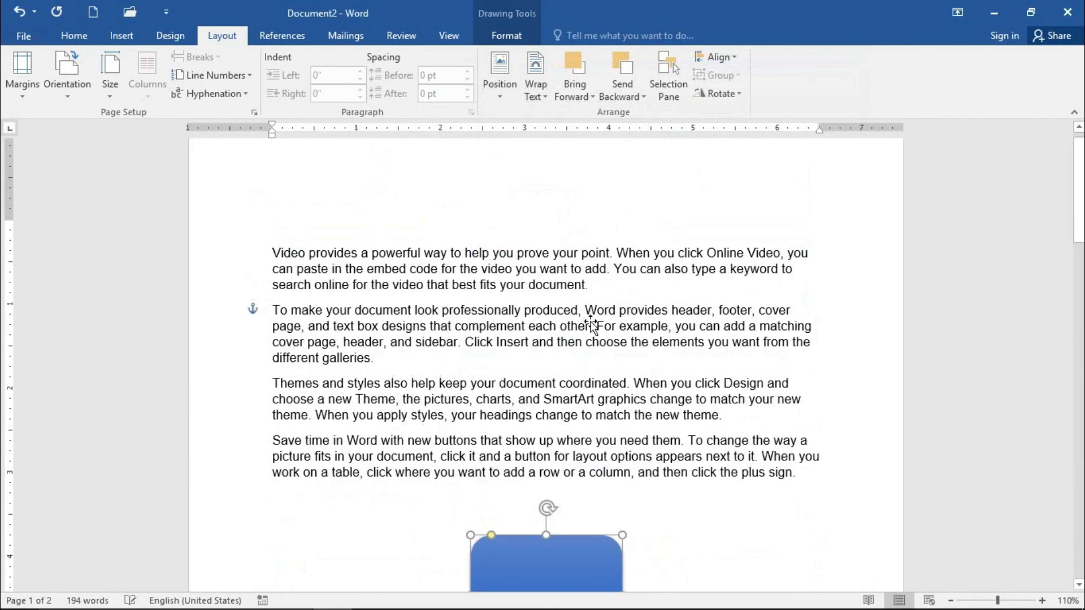
Delete the blank second page after the rounded rectangle
scroll(565, 260, down, 5)
click(628, 422)
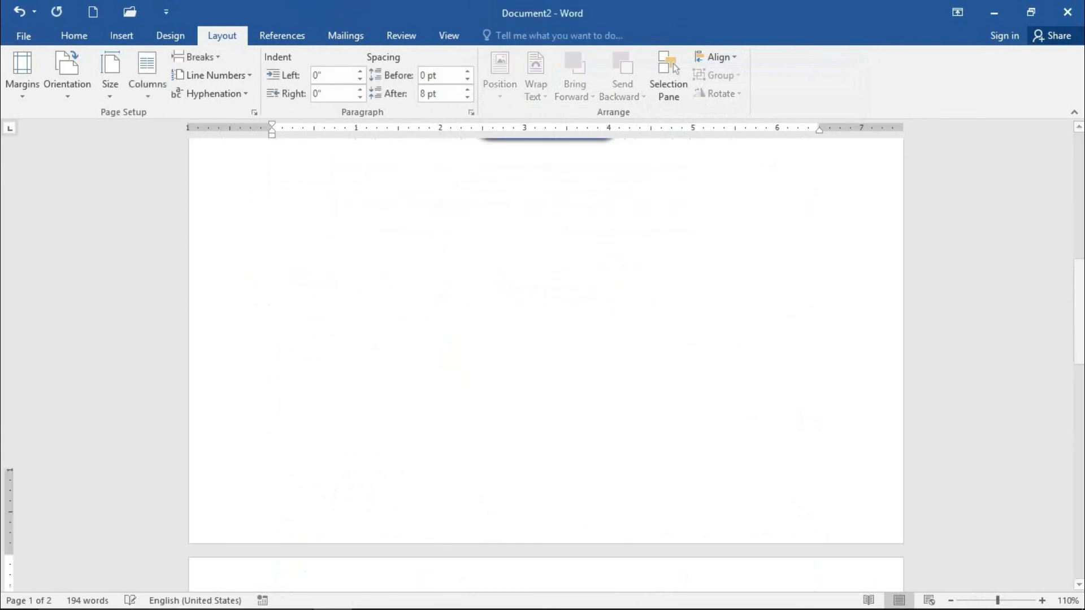
text(r)
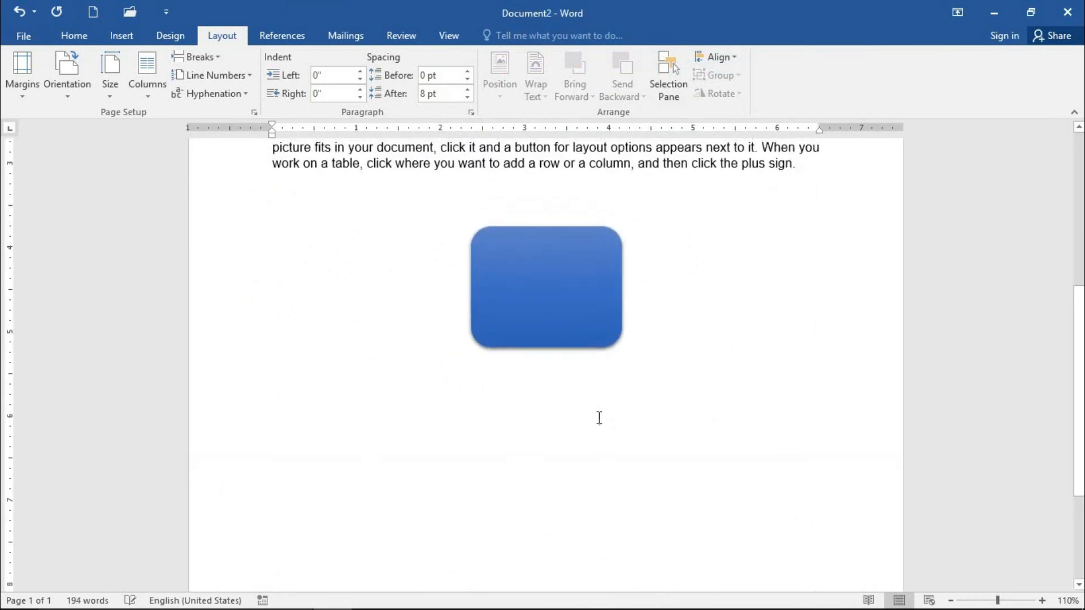
Move the rounded rectangle up into the text so it sits mainly within the second paragraph
scroll(574, 528, up, 3)
drag(574, 460, 516, 209)
click(468, 374)
click(802, 391)
text(44)
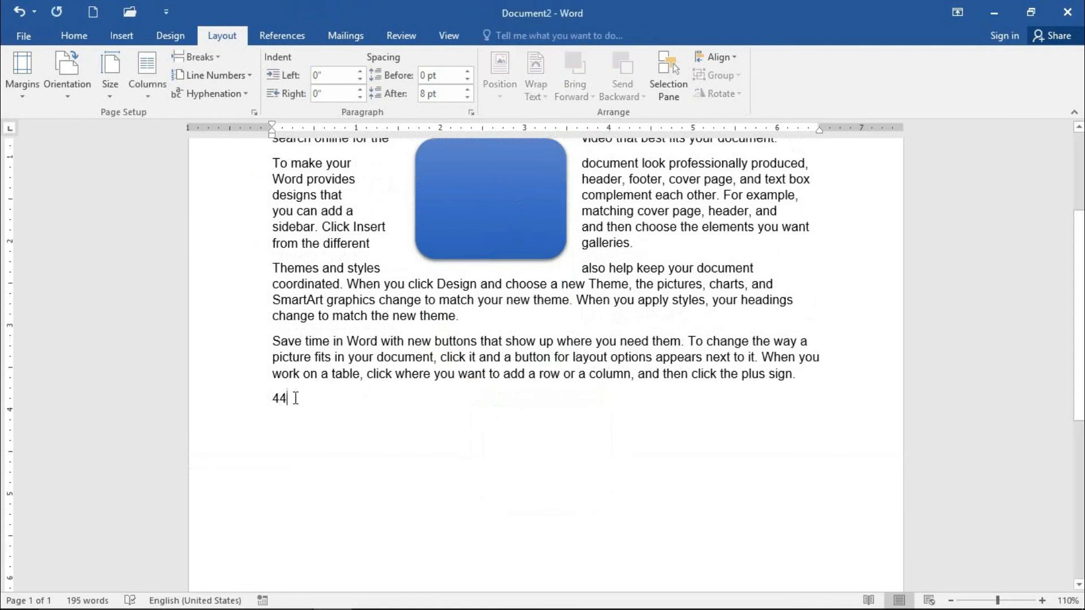
click(231, 396)
text(444)
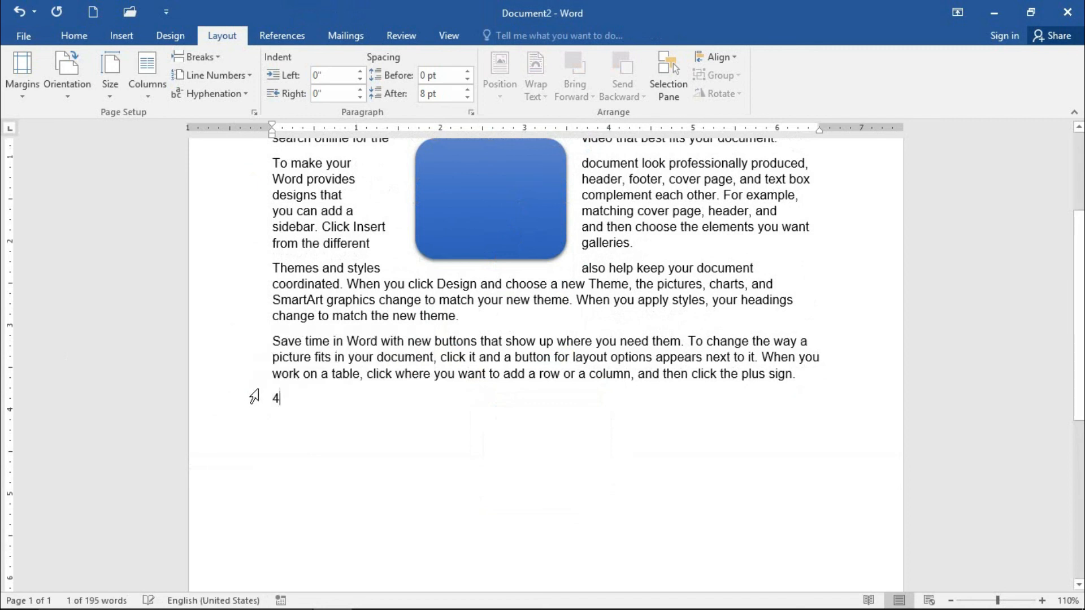
click(253, 399)
key(BackSpace)
Generate additional sample paragraphs below the last paragraph with =rand()
text(=)
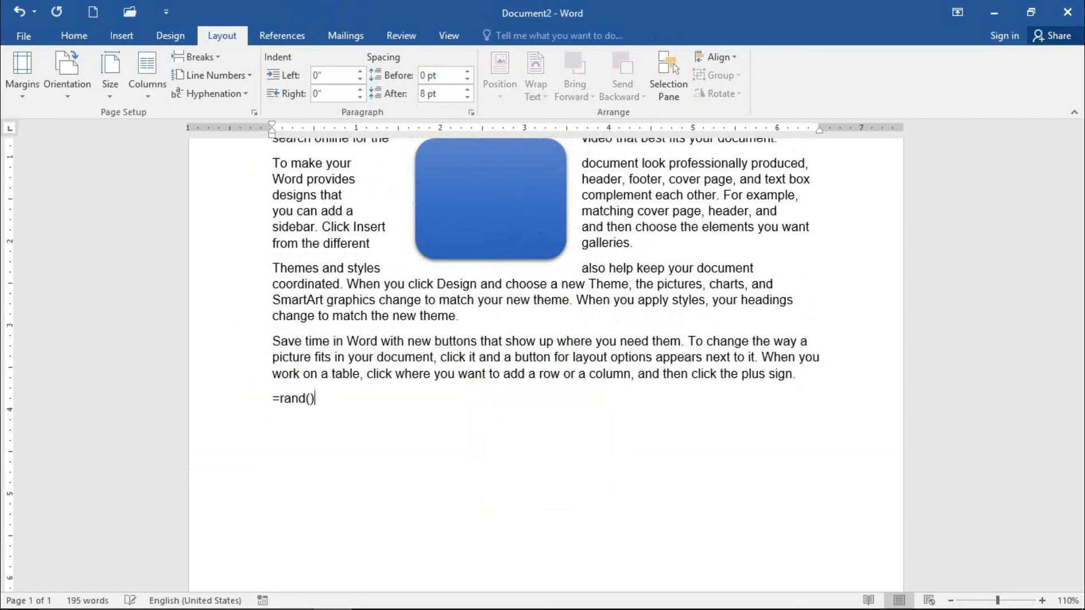
text(rand())
key(Return)
Select the rounded rectangle and center it both ways on the text-filled page using the middle-center position with text wrapping
scroll(538, 344, up, 8)
click(546, 365)
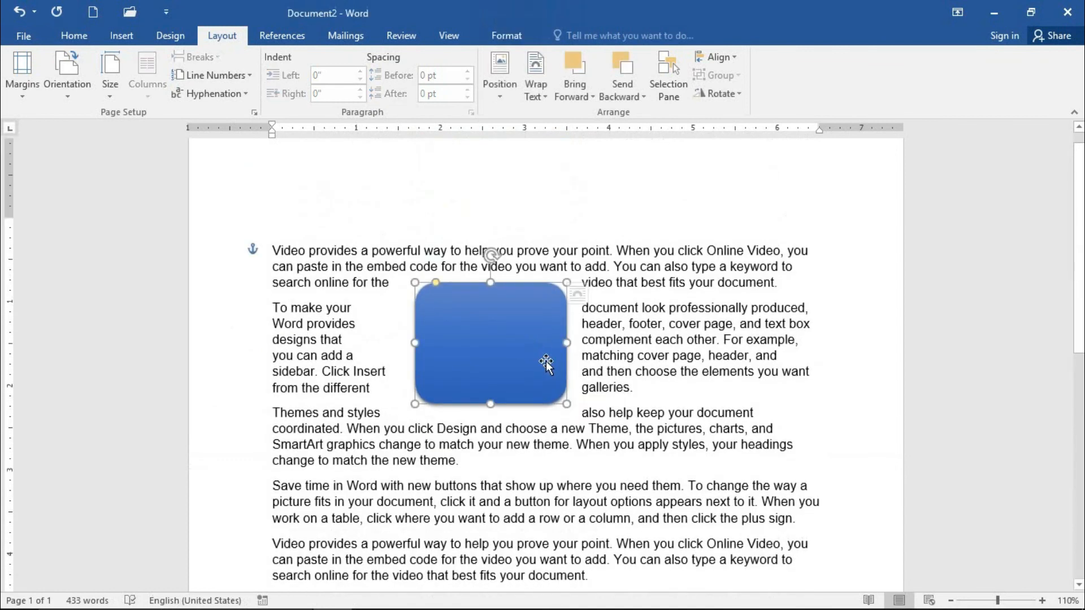
click(500, 70)
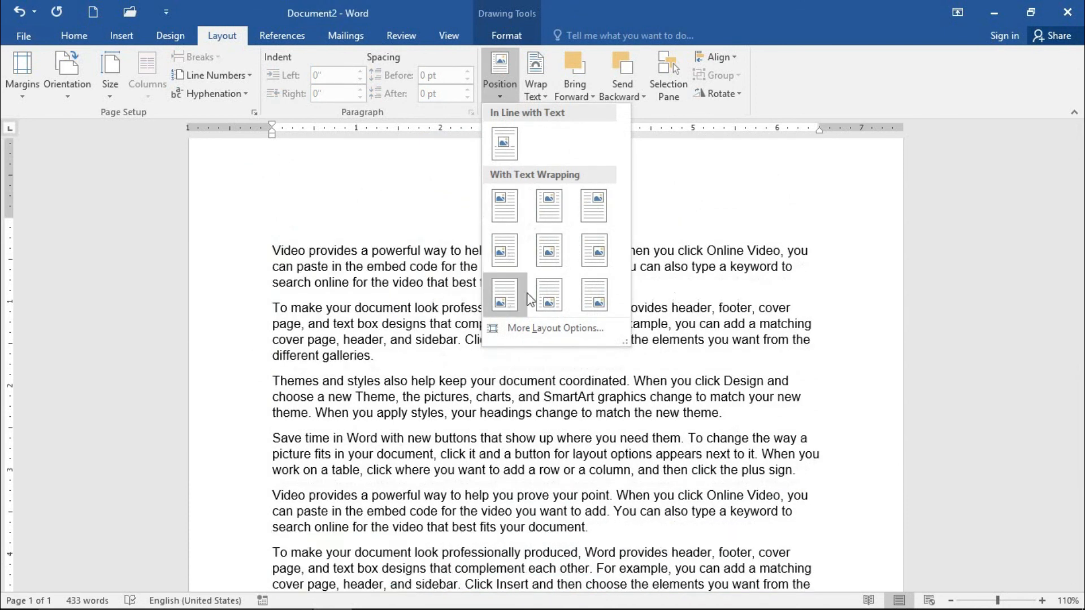
click(545, 249)
scroll(565, 316, down, 5)
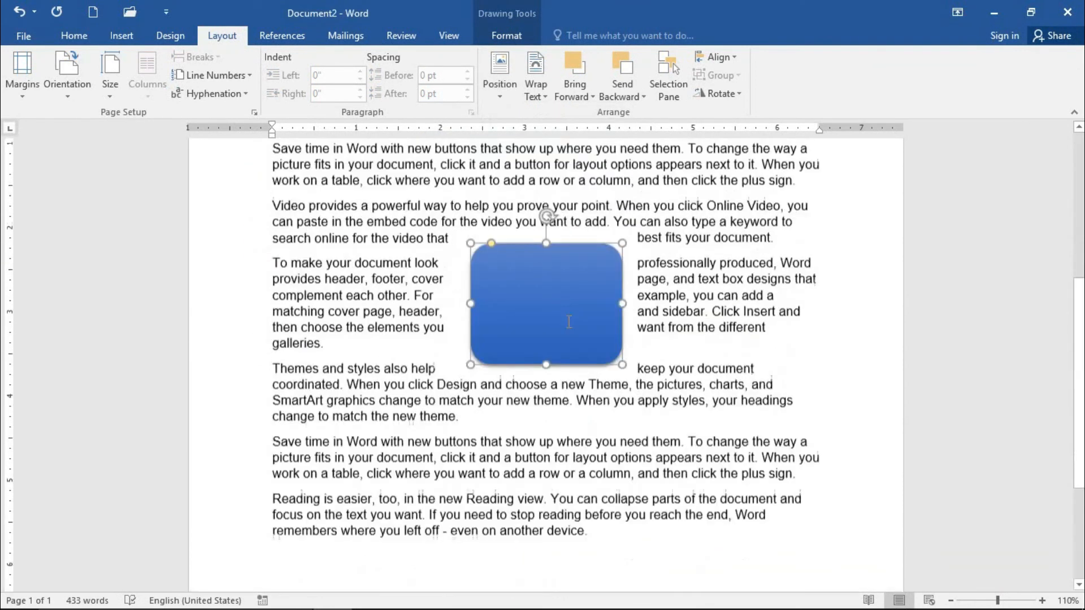
Set the rounded rectangle's vertical alignment to Inside relative to Margin, then move it down into the second and third paragraphs
scroll(569, 322, up, 3)
click(499, 73)
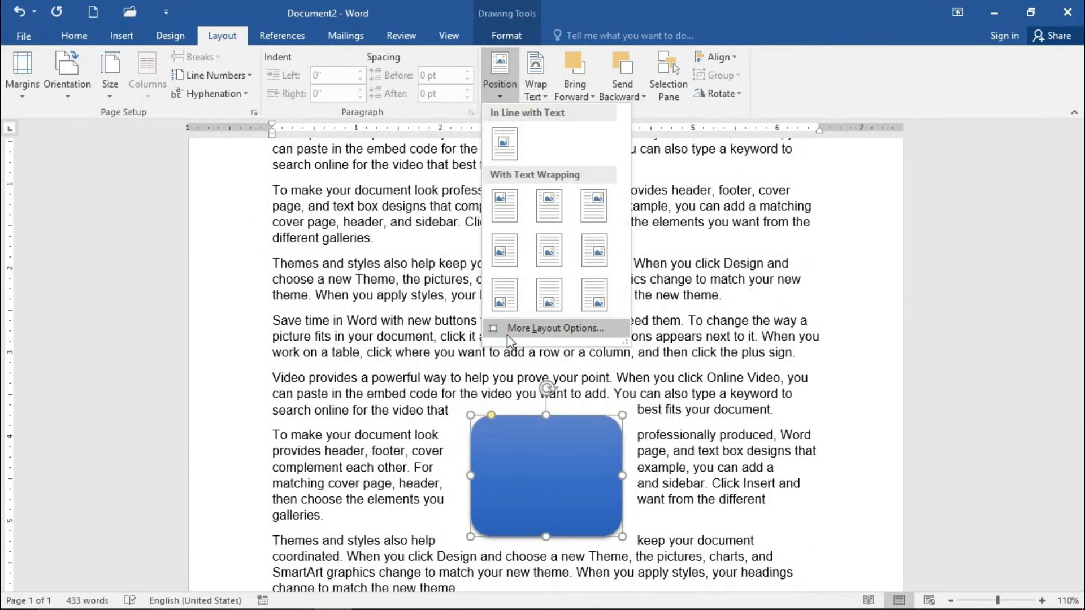
click(542, 329)
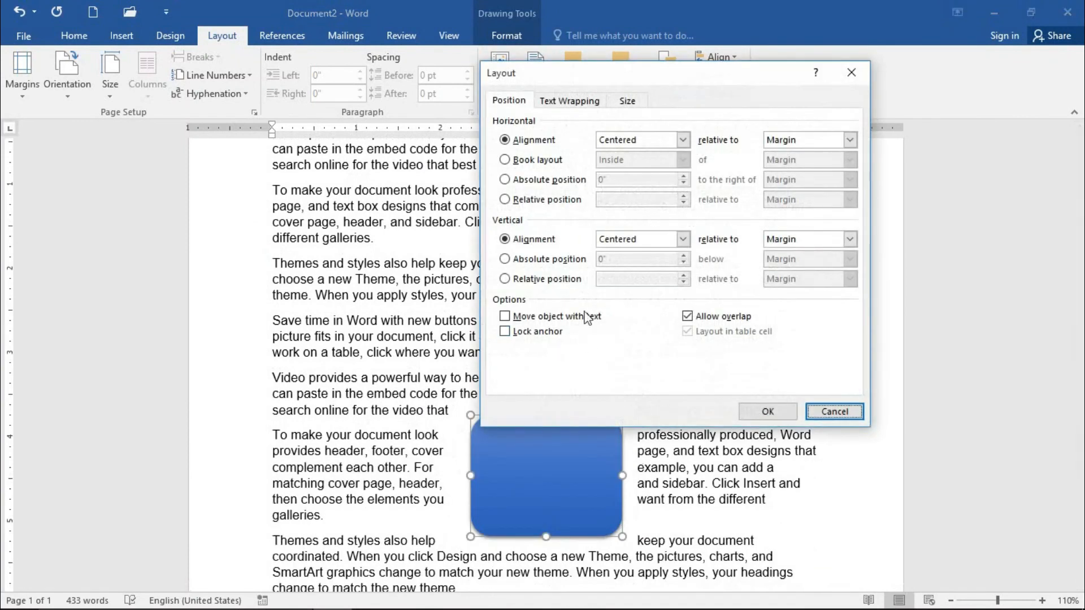
click(685, 240)
click(648, 284)
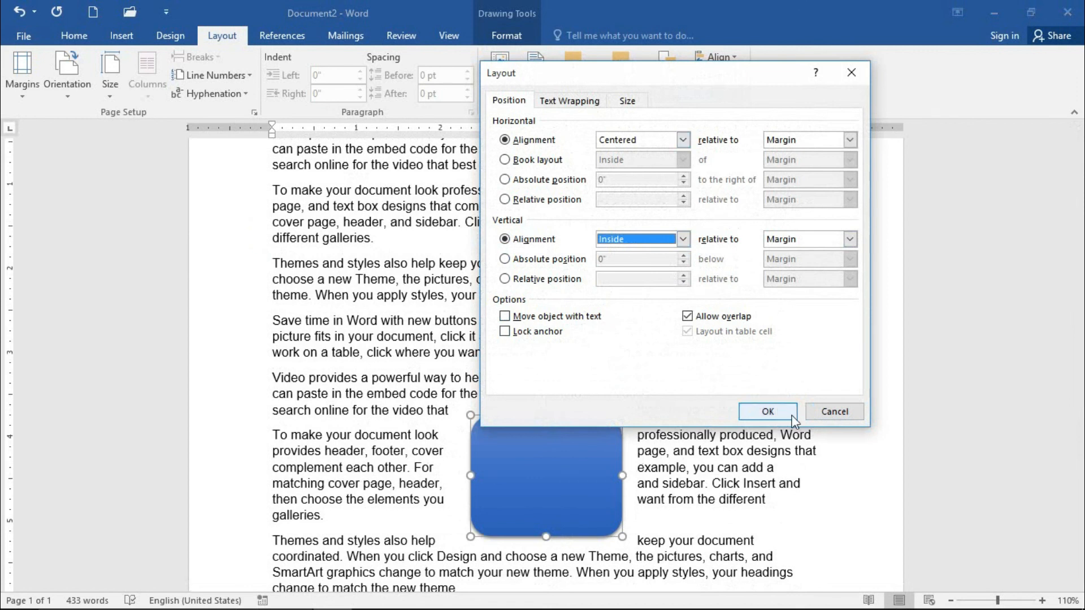
click(768, 412)
scroll(542, 339, up, 5)
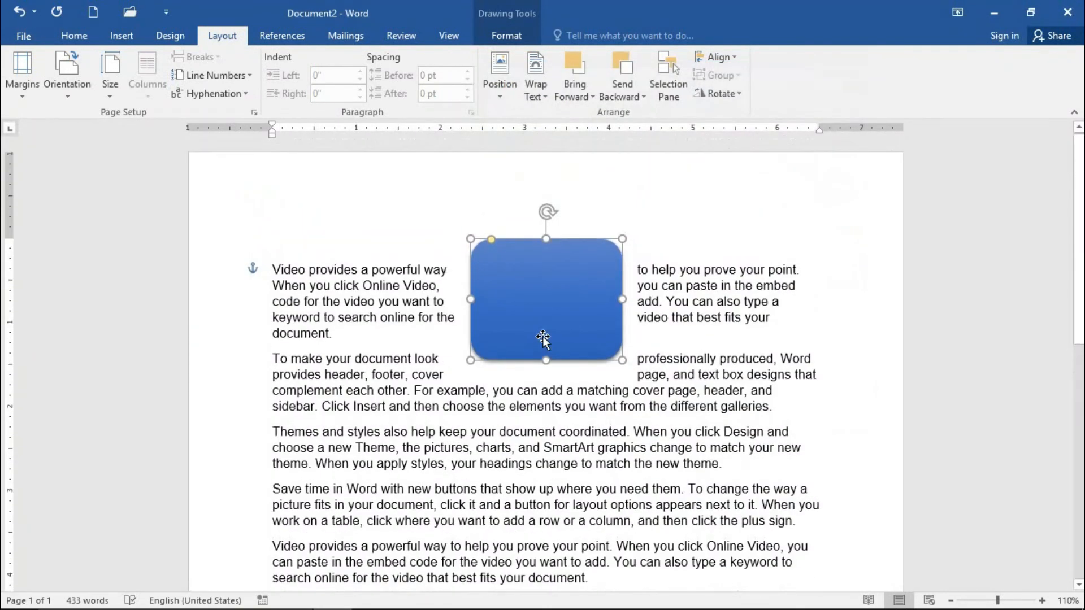
drag(533, 362, 511, 463)
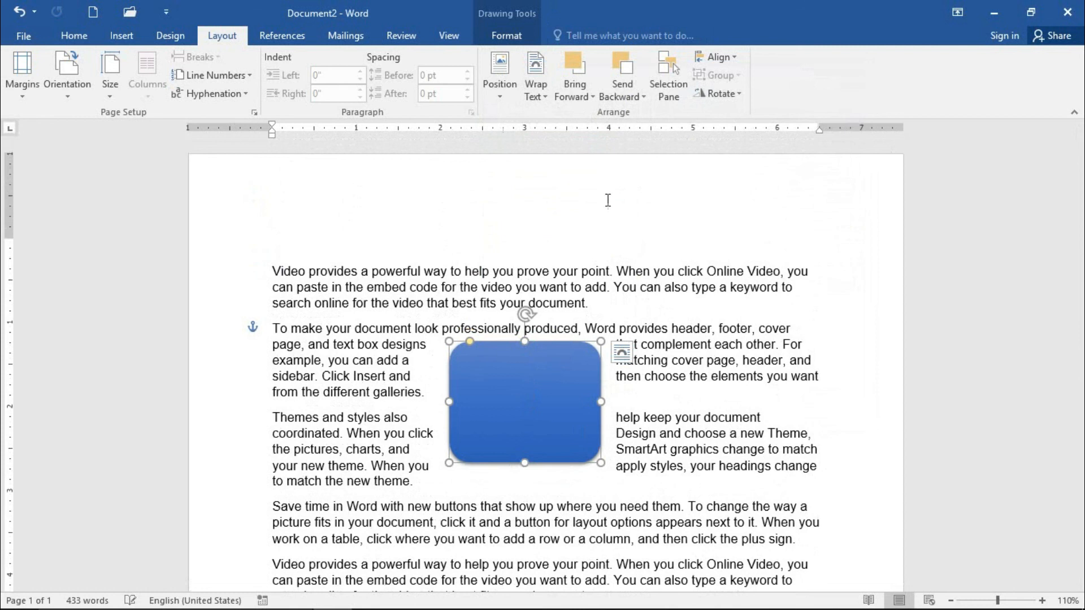